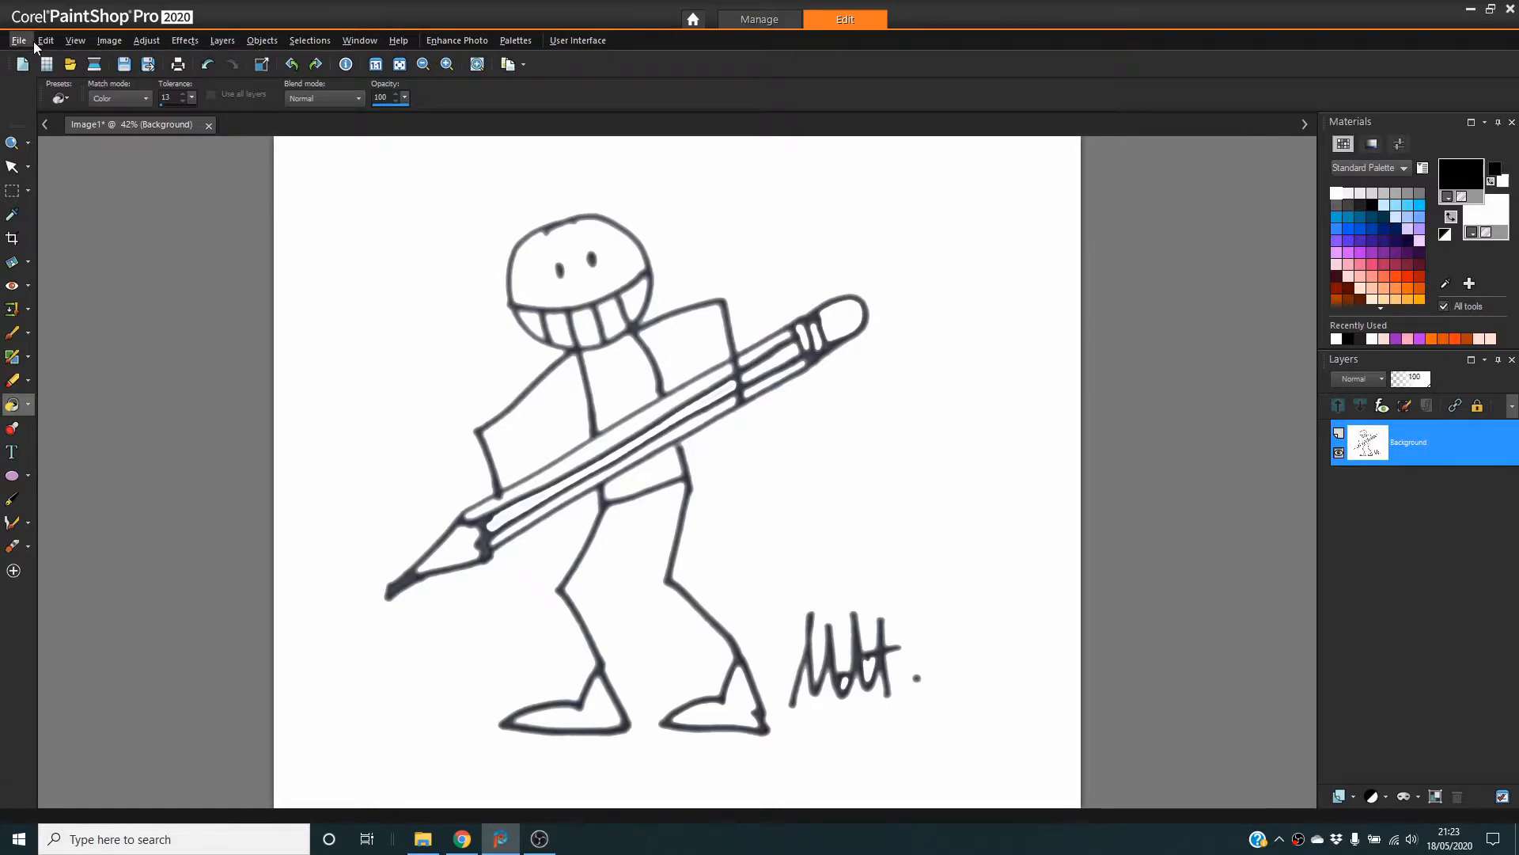
Decrease the image's color depth to a 2 color palette using grey values, nearest color reduction and weighted palette
click(121, 41)
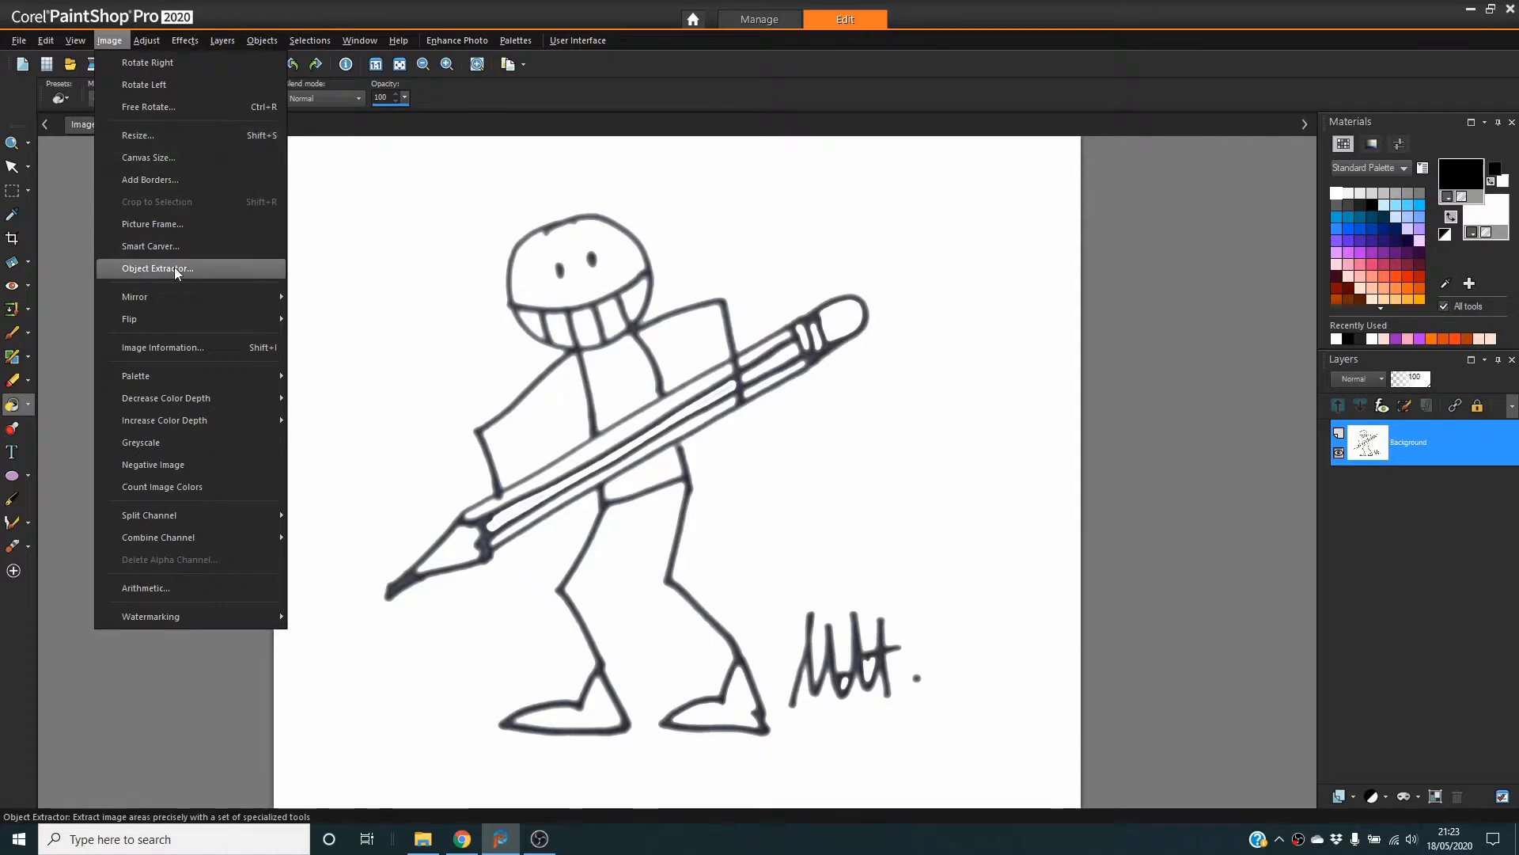
mouse_move(190, 404)
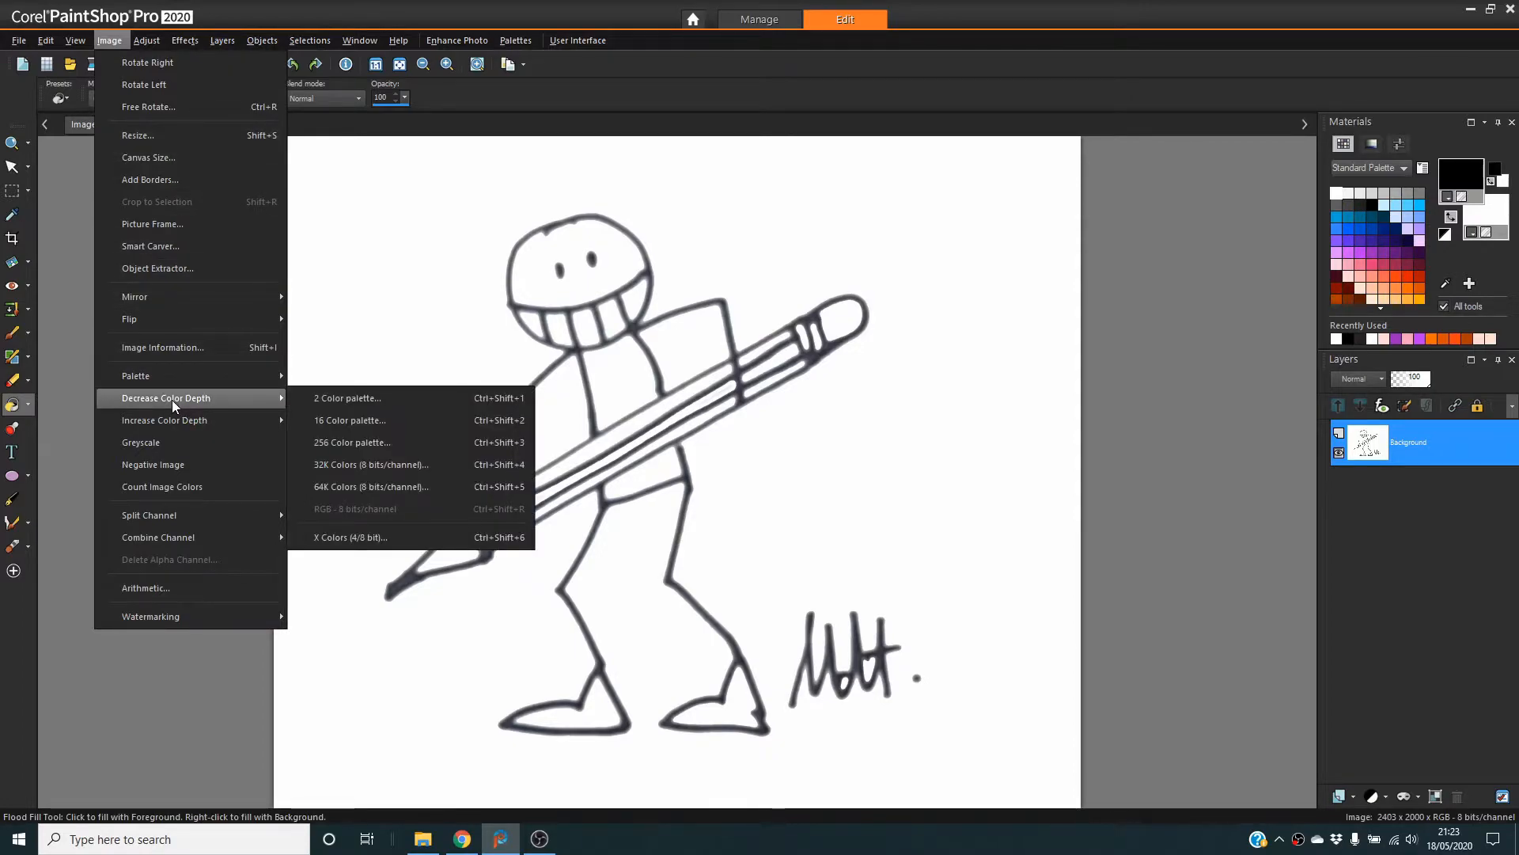
click(434, 401)
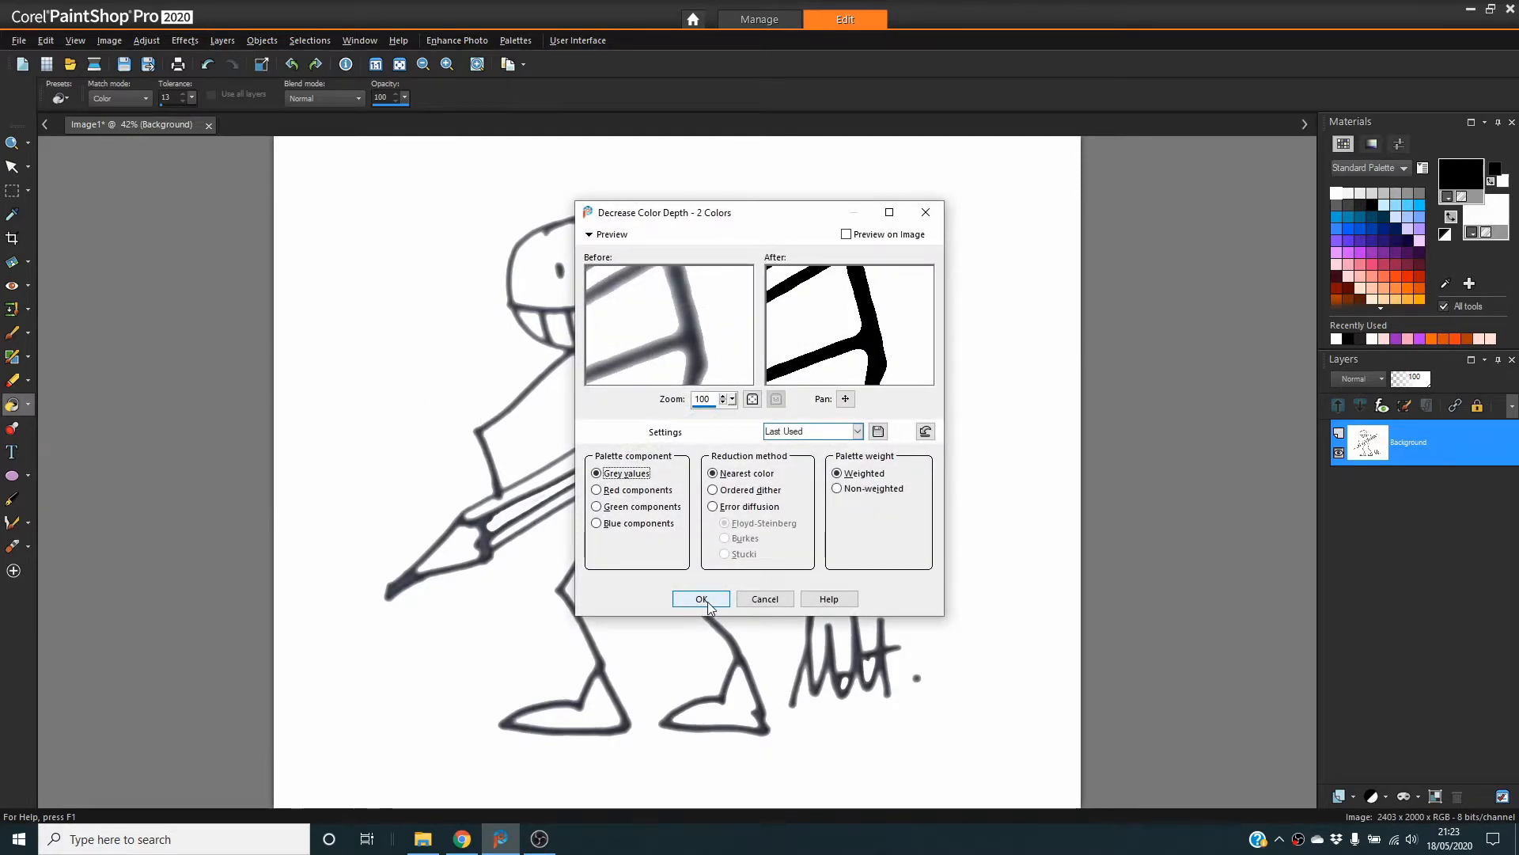
click(701, 599)
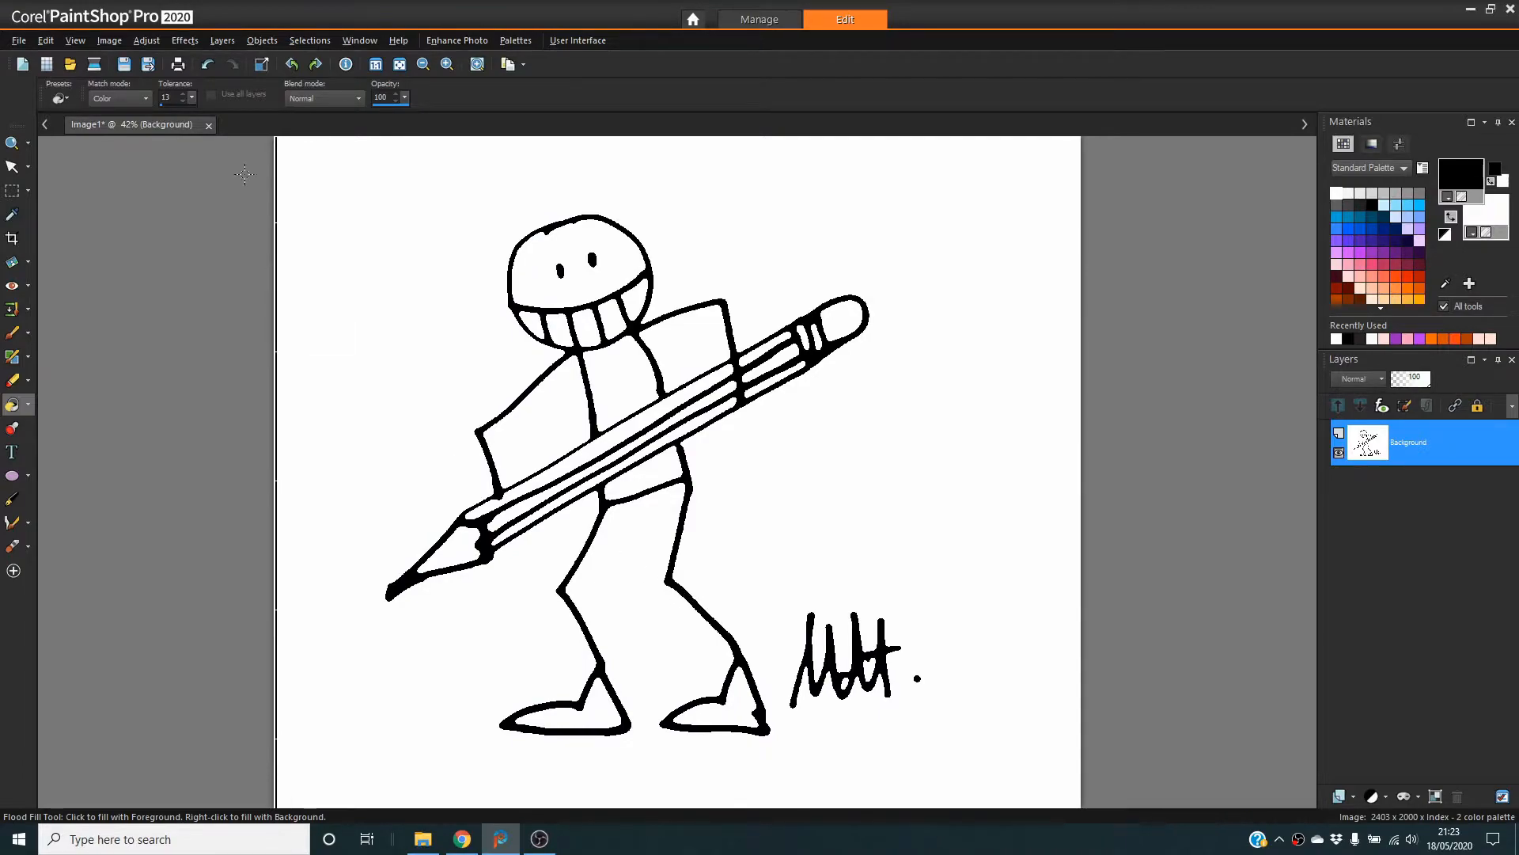
Crop the image to a rectangular selection of about 2088 × 1933 pixels around the stickman and signature
key(s)
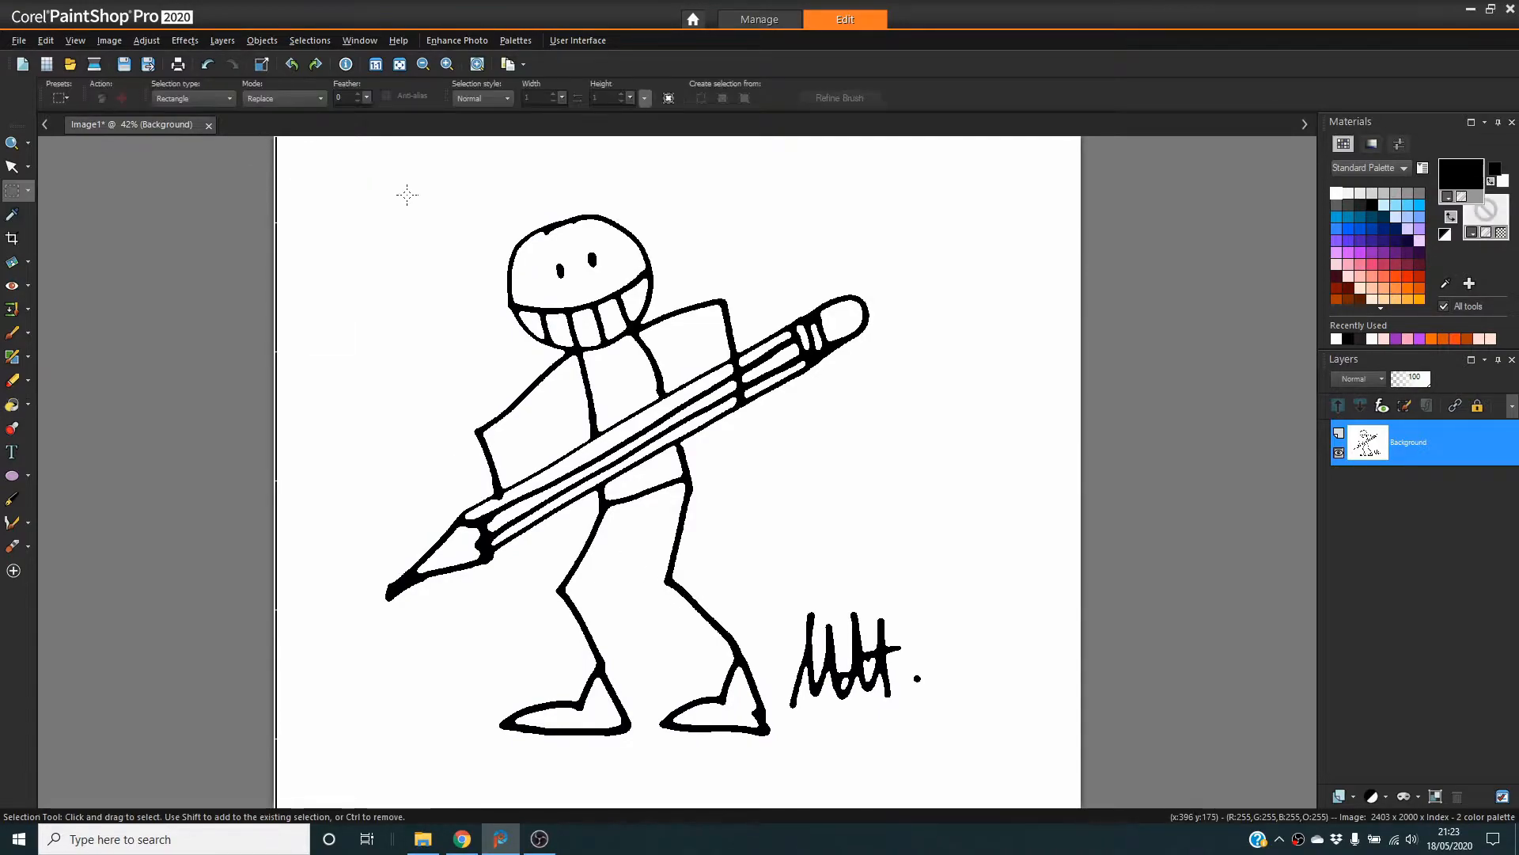
drag(320, 149, 1020, 795)
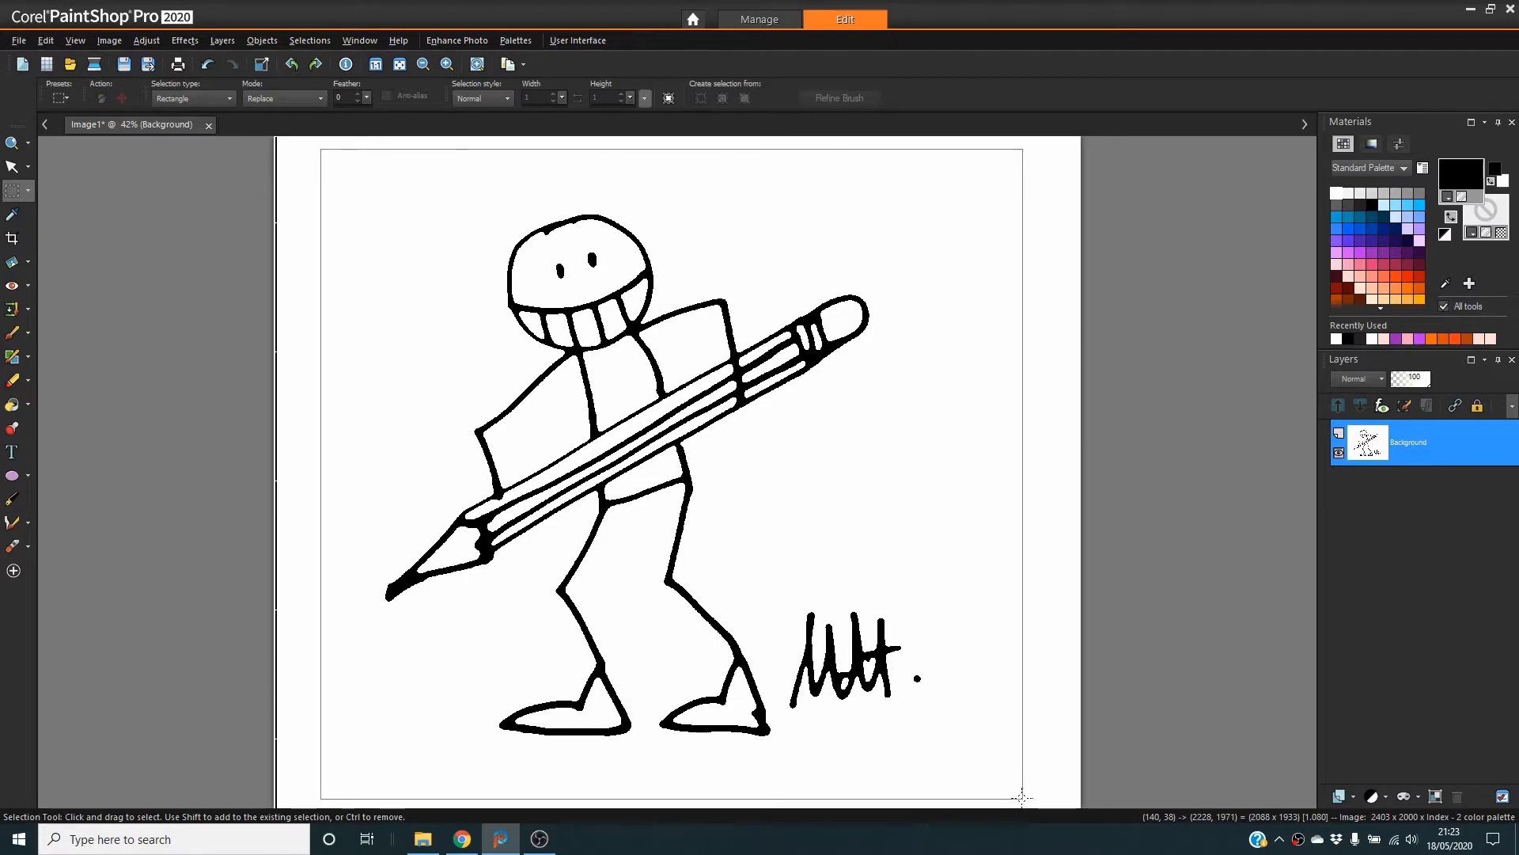
key(shift+r)
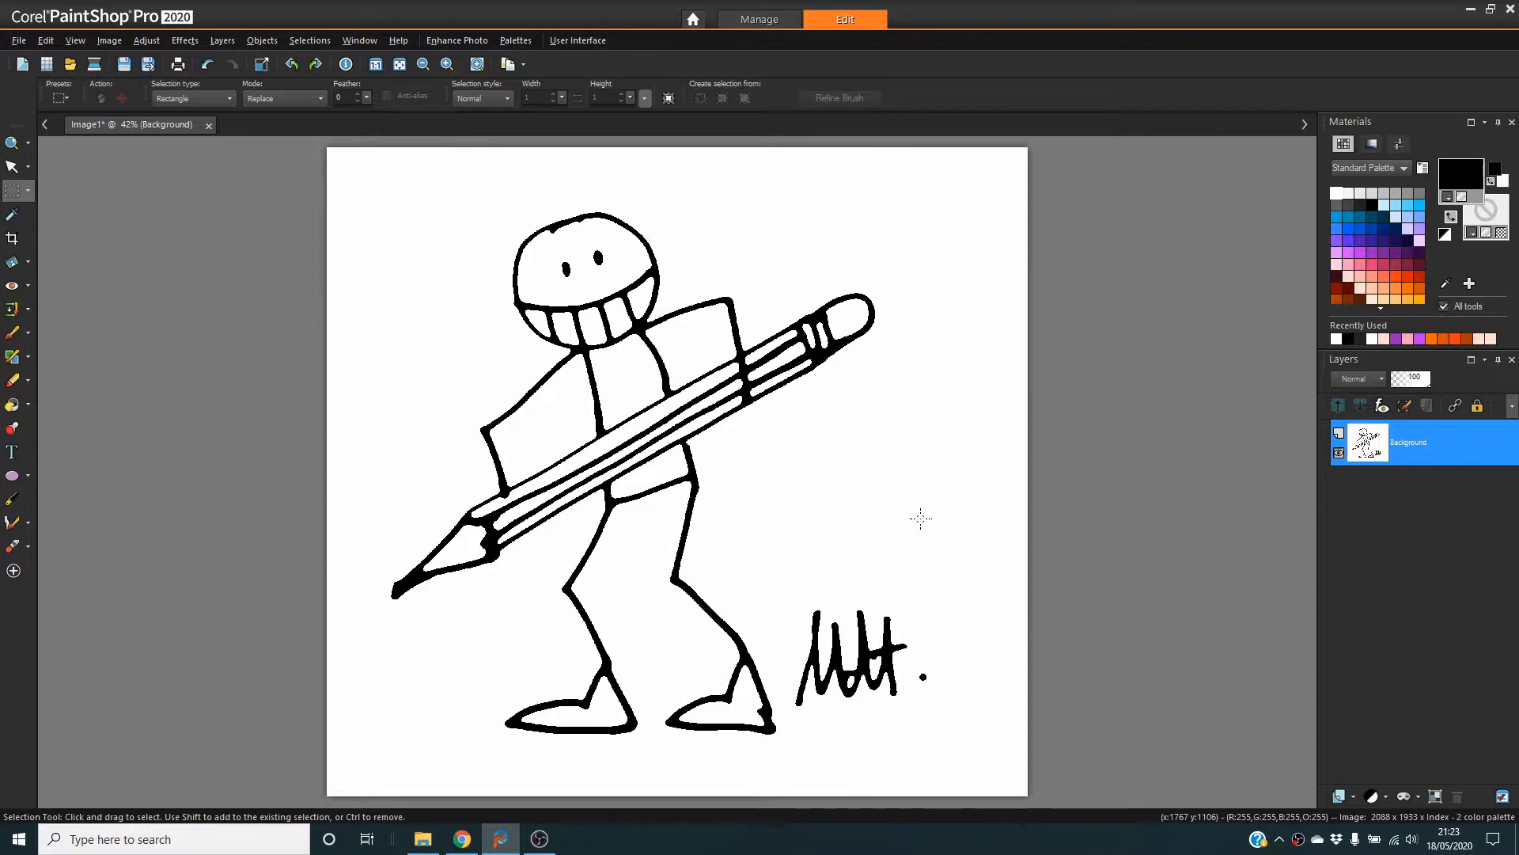
Paint out the bumps on the inner upper outline of the stickman's head in white with the Paint Brush
key(z)
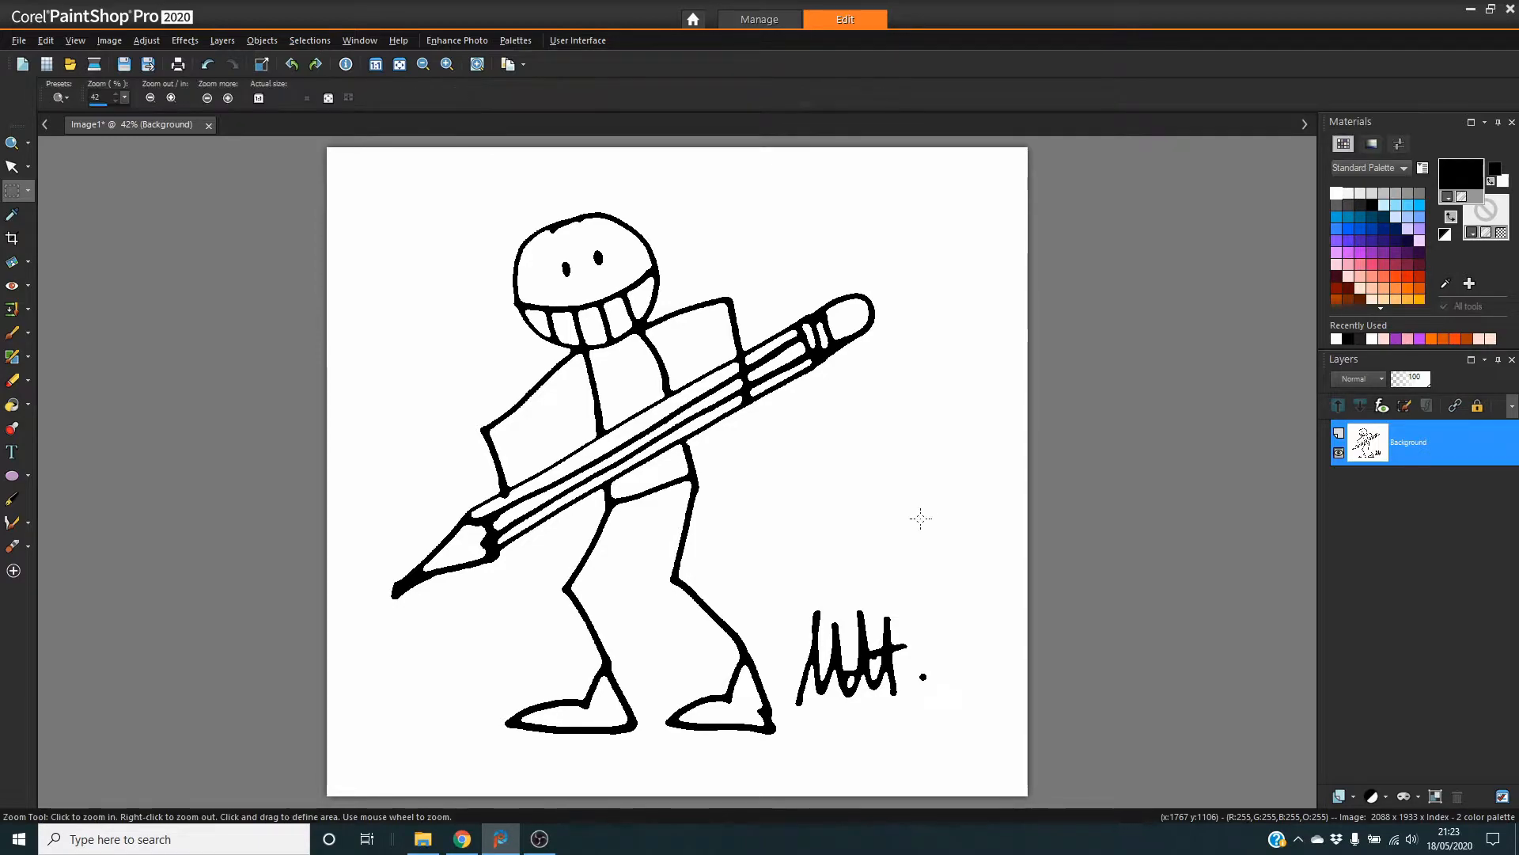
drag(428, 166, 801, 383)
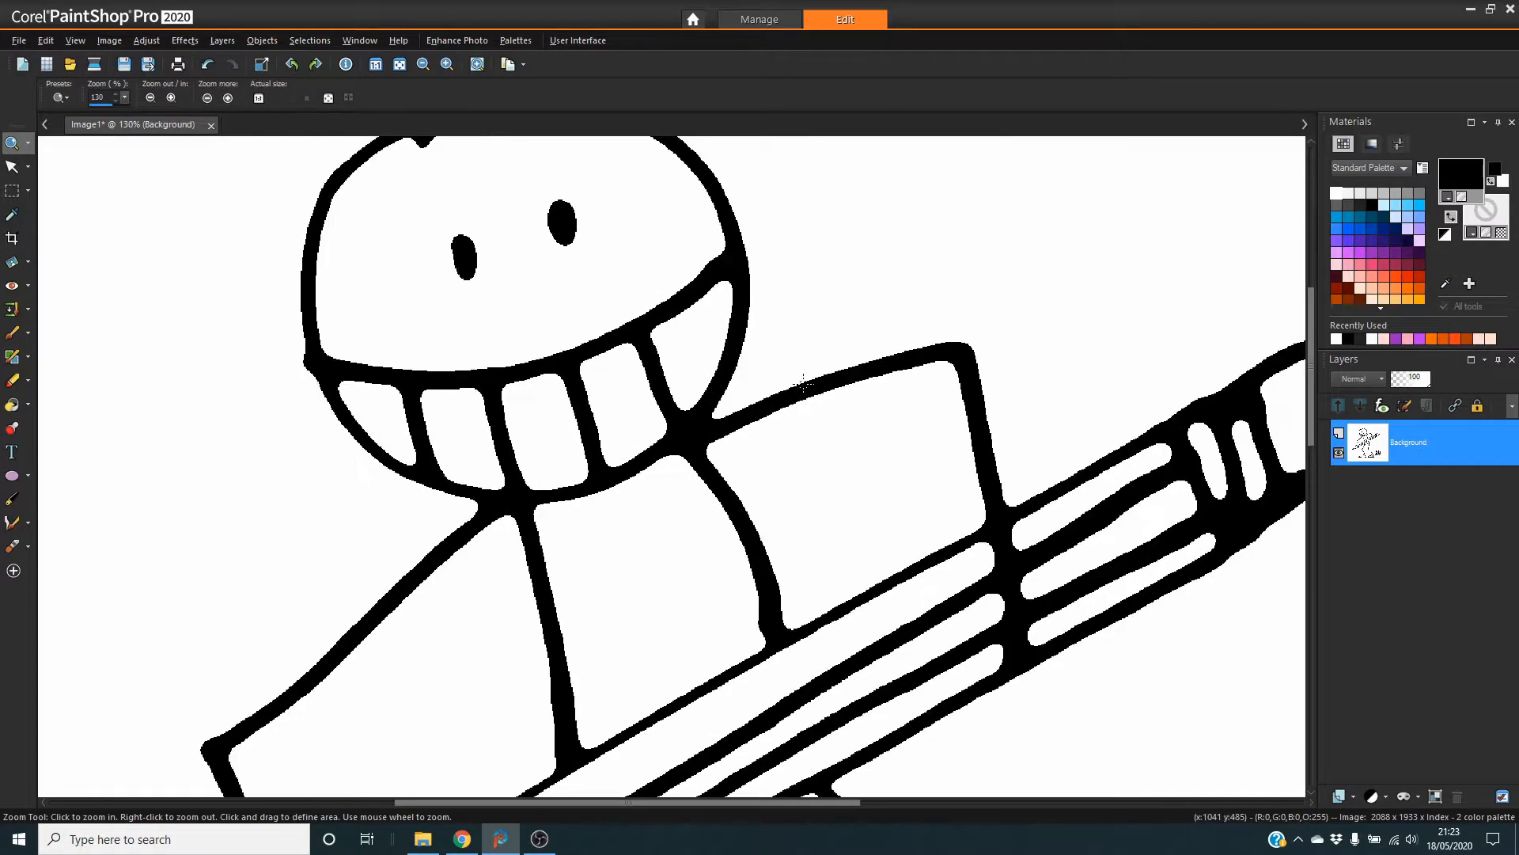
drag(1307, 358, 1305, 282)
key(b)
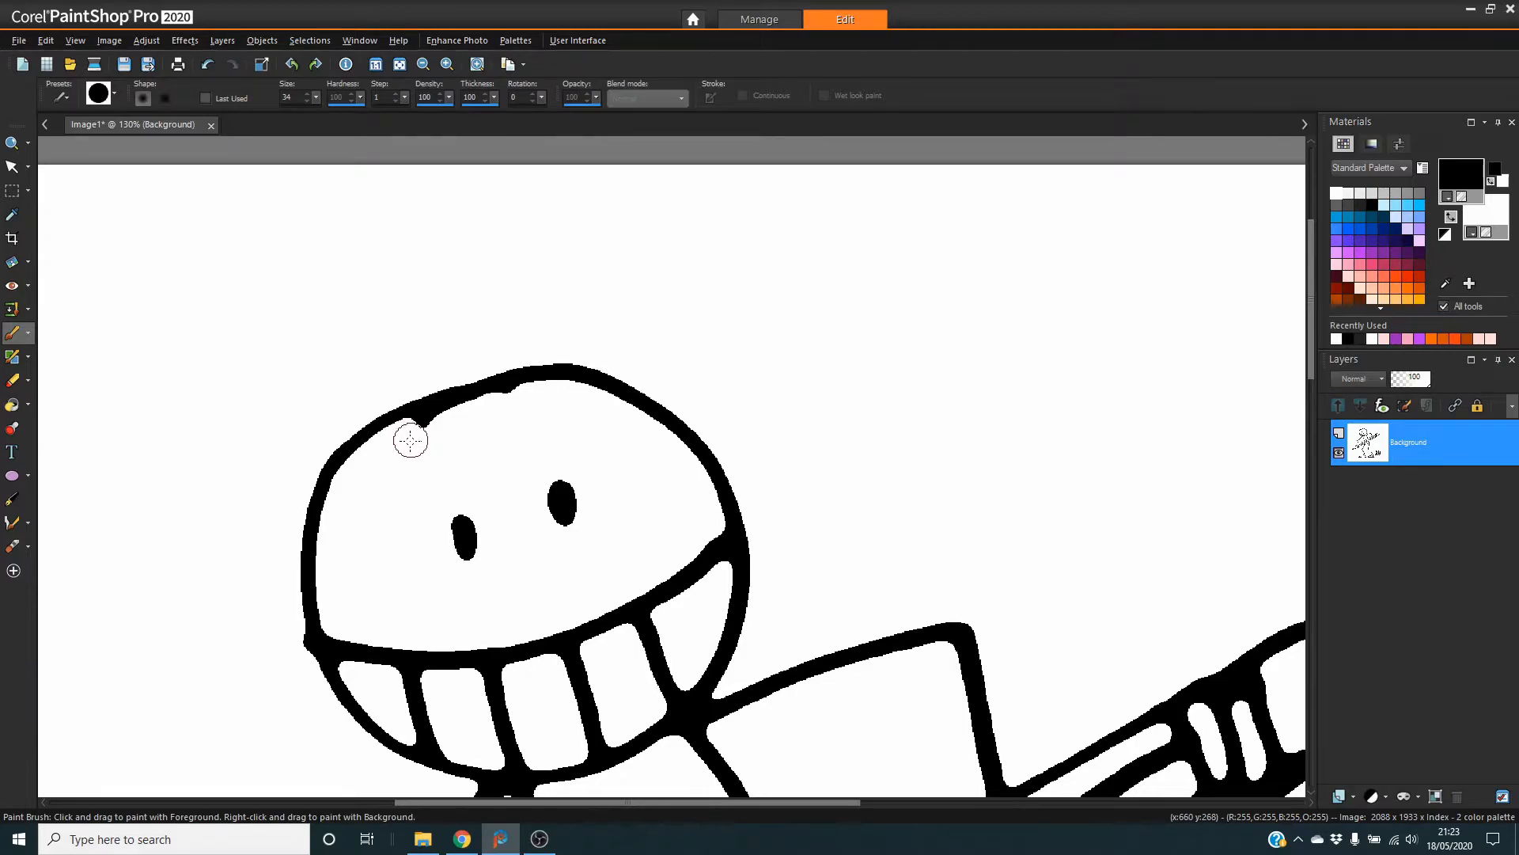
shift+right_click(531, 401)
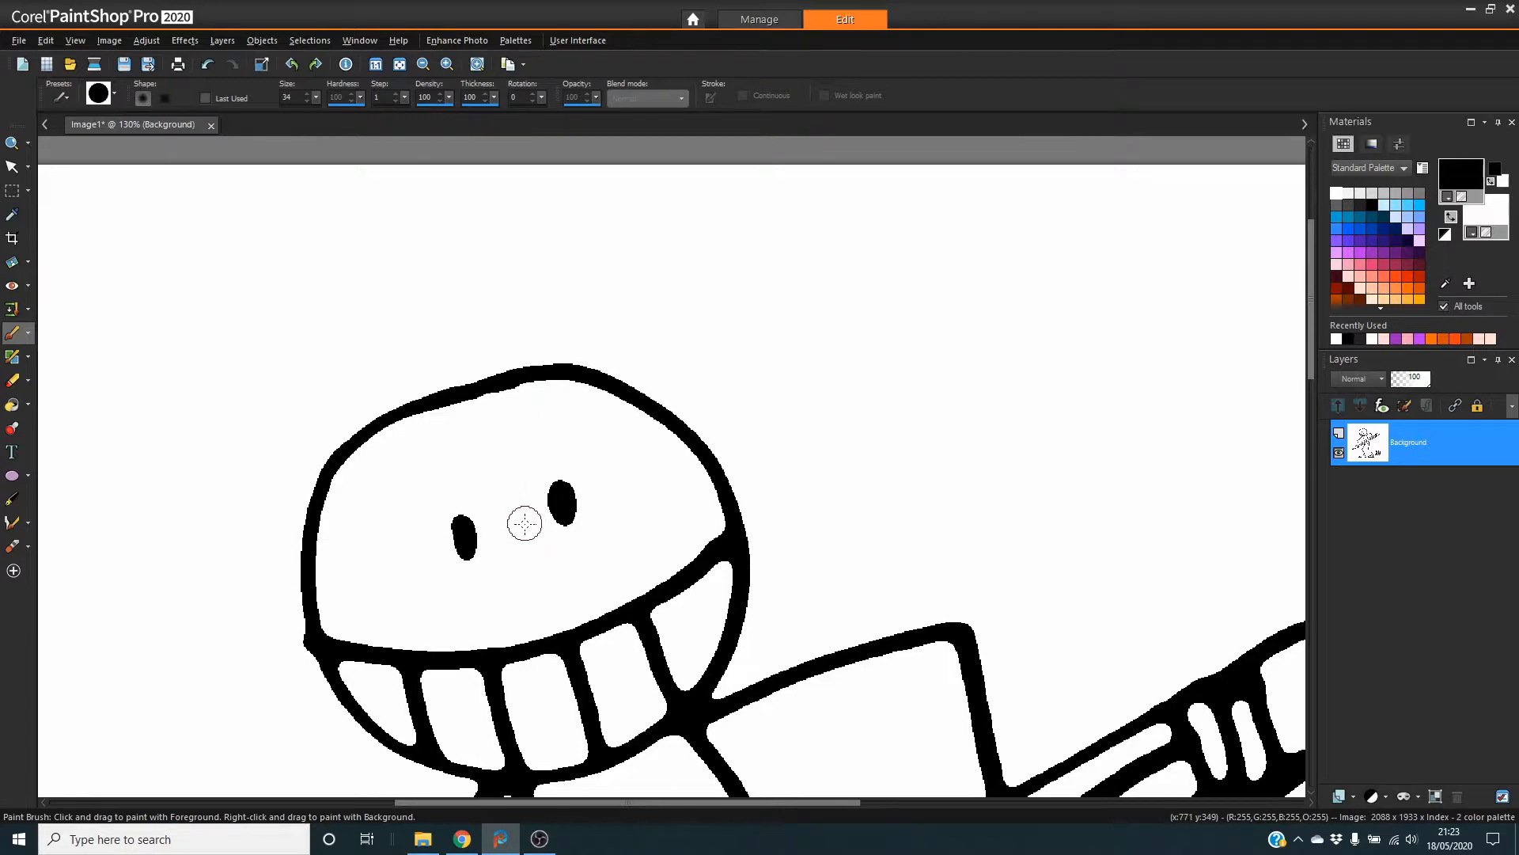
click(400, 64)
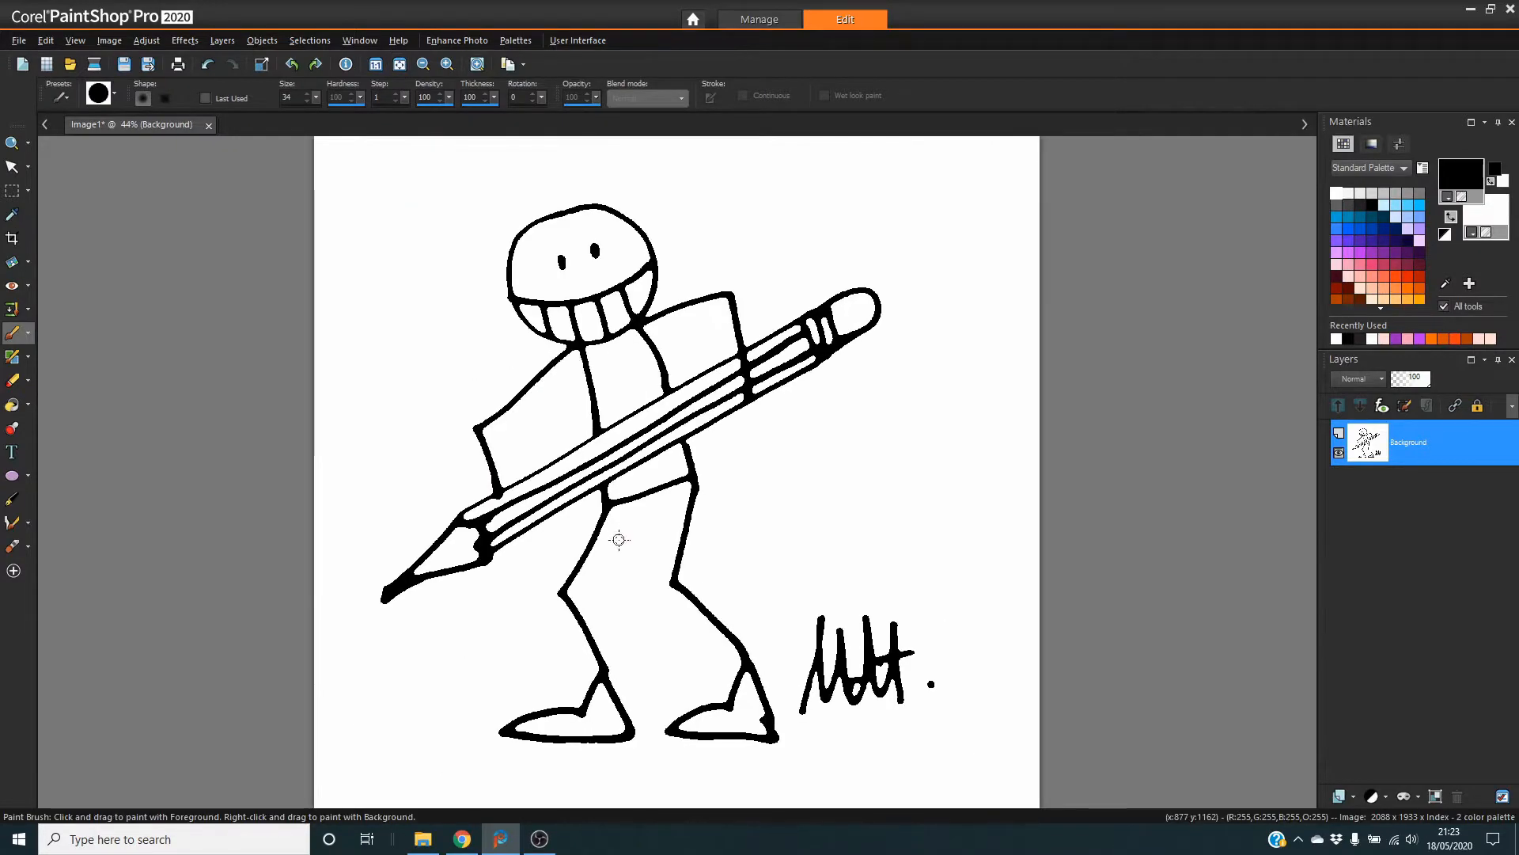
Paint out the bump inside the heel of the stickman's right-hand shoe in white with the Paint Brush
key(z)
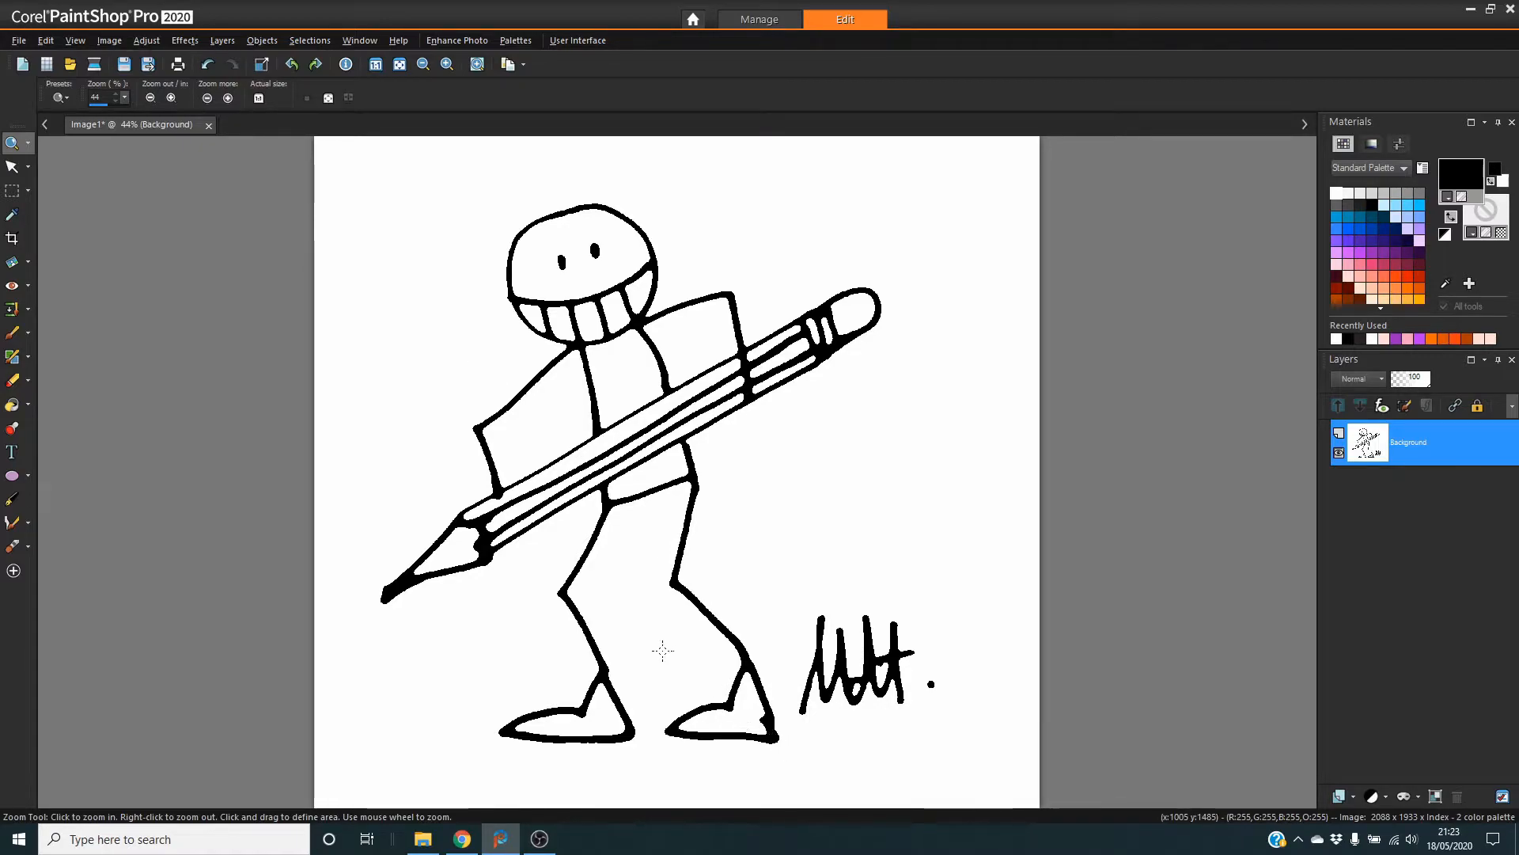
drag(663, 649, 893, 807)
key(b)
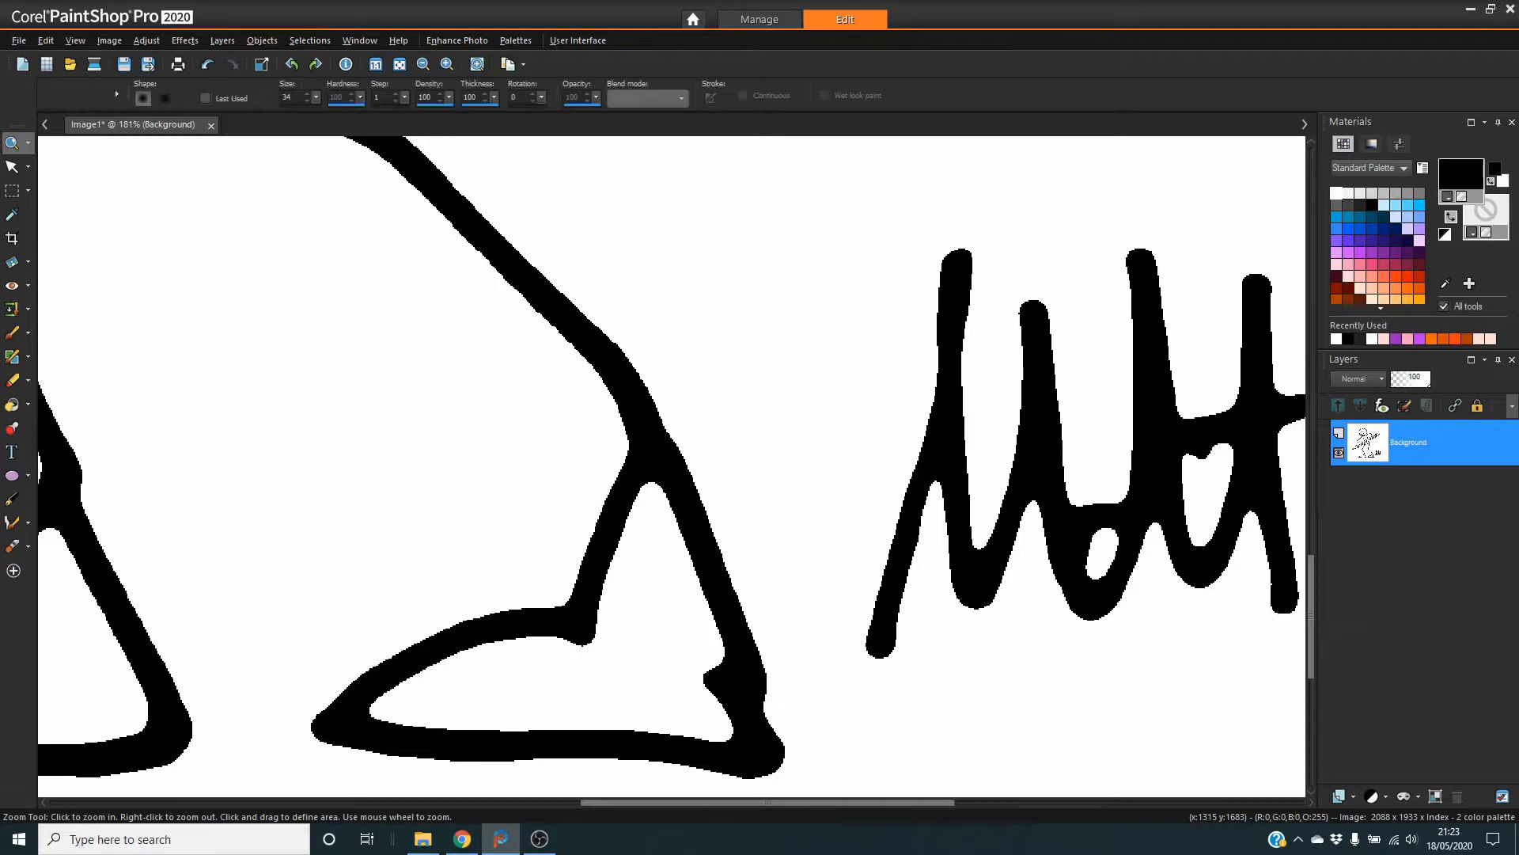
drag(702, 663, 716, 733)
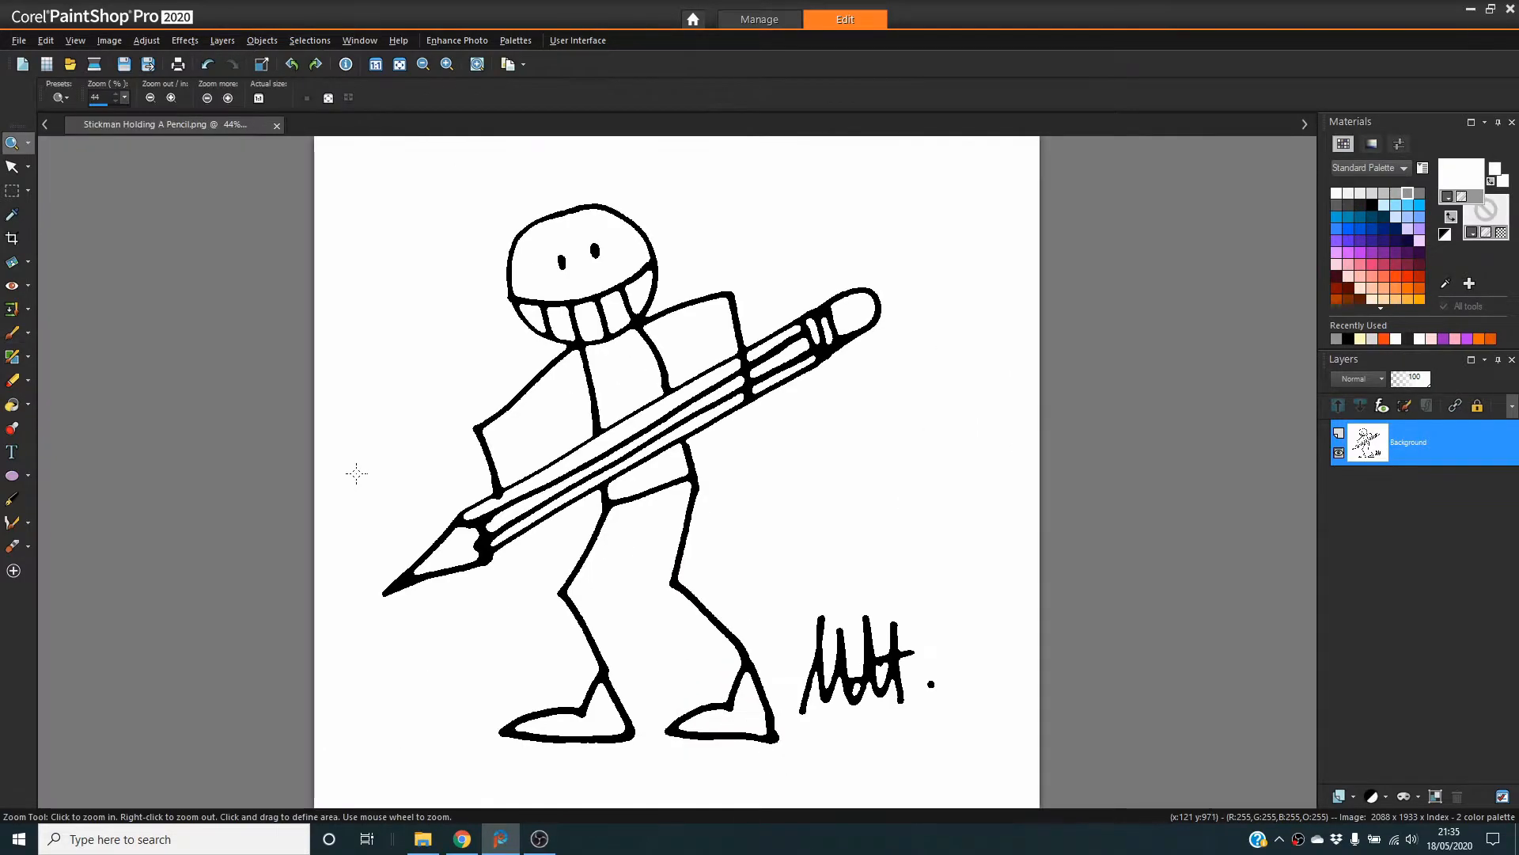
Set the brush size to 13 and trim the uneven lower edge of the pencil's sharpened tip in white
drag(352, 470, 569, 611)
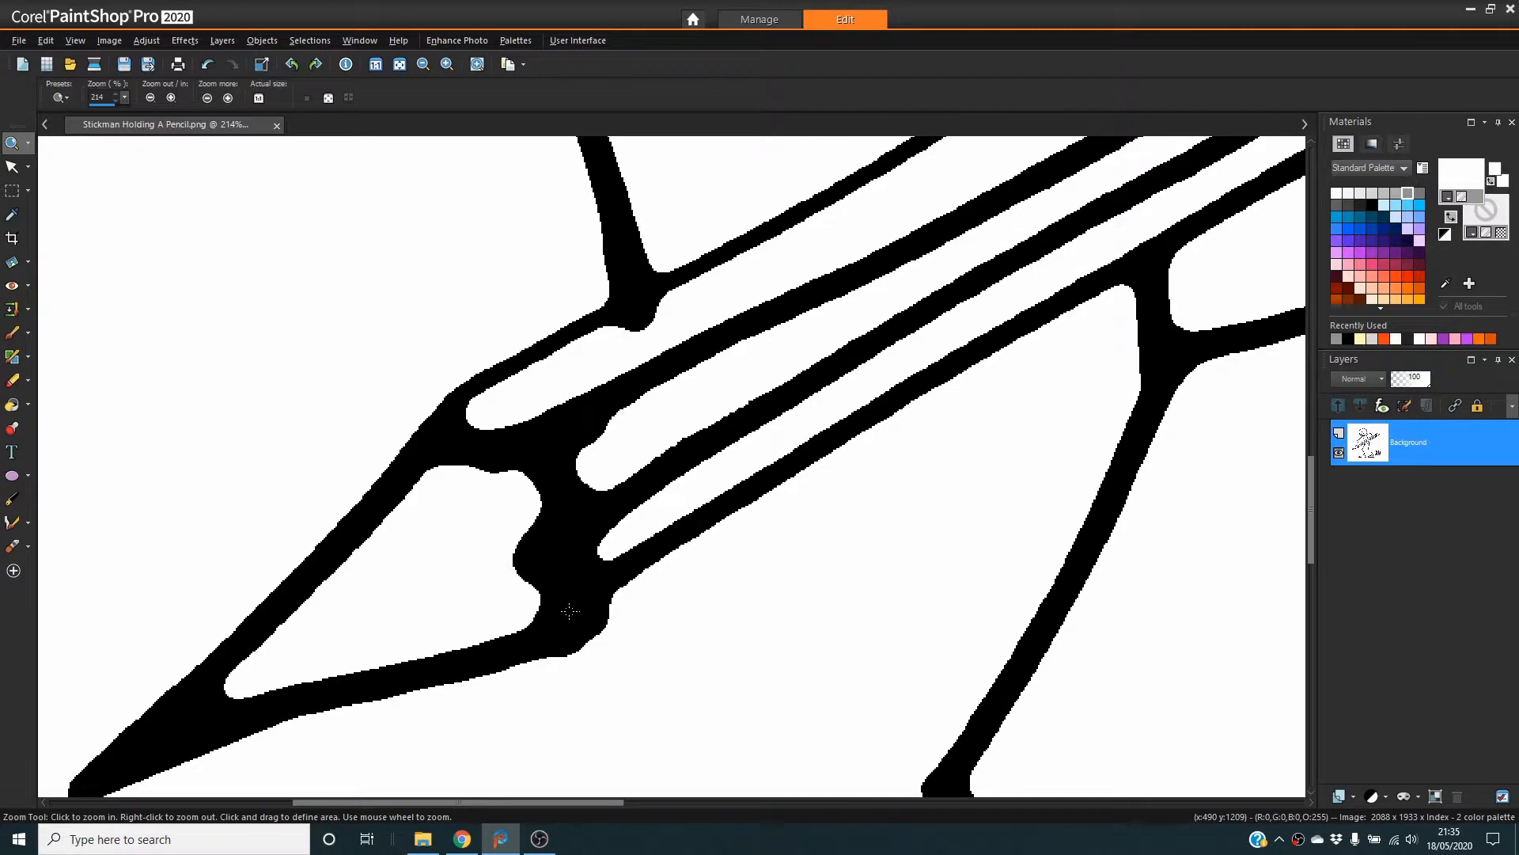
key(b)
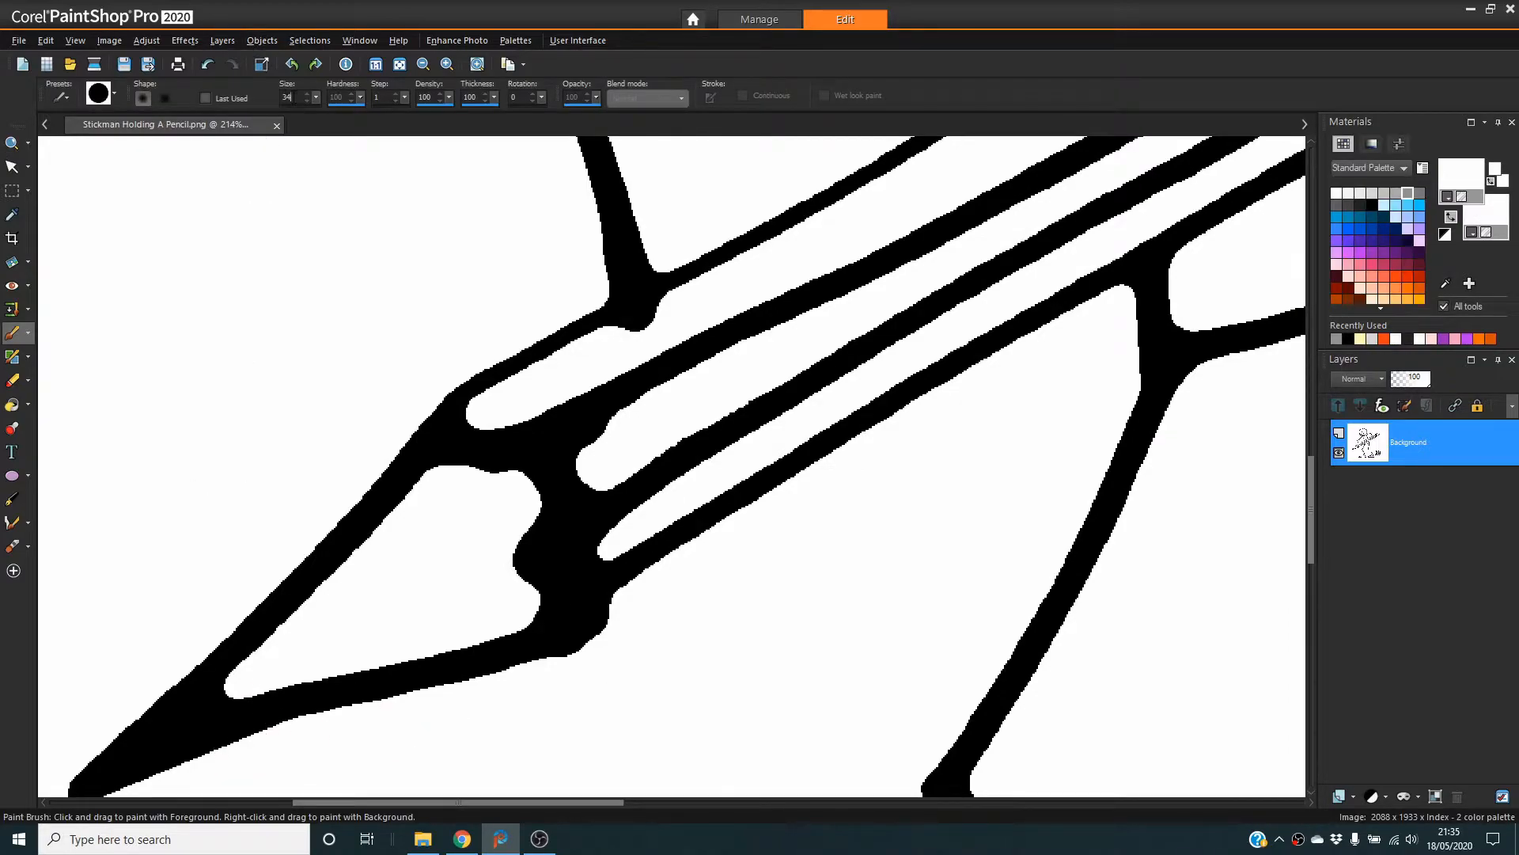
text(13)
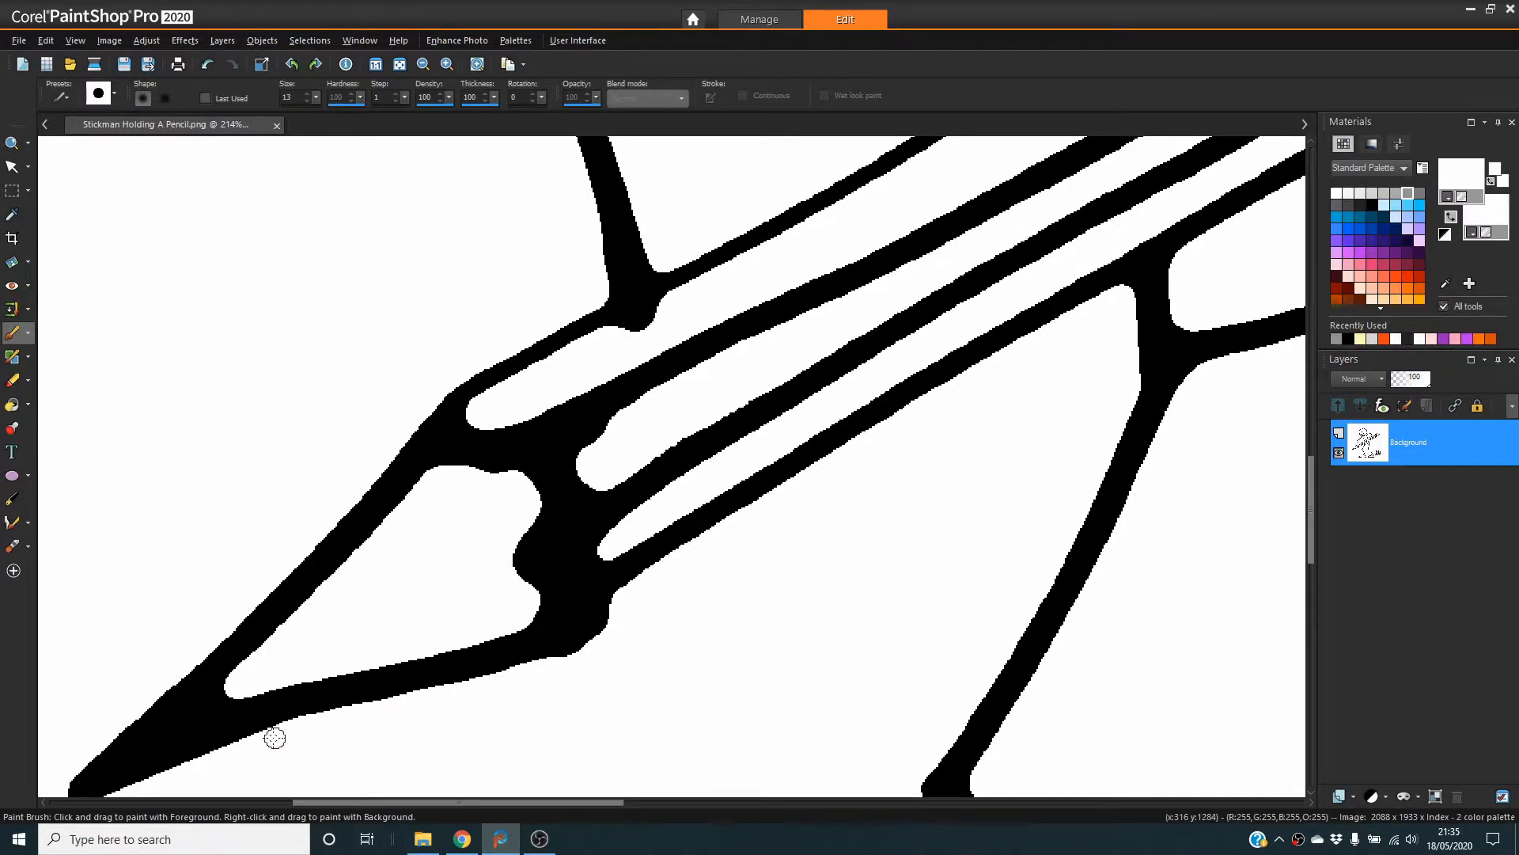
click(230, 751)
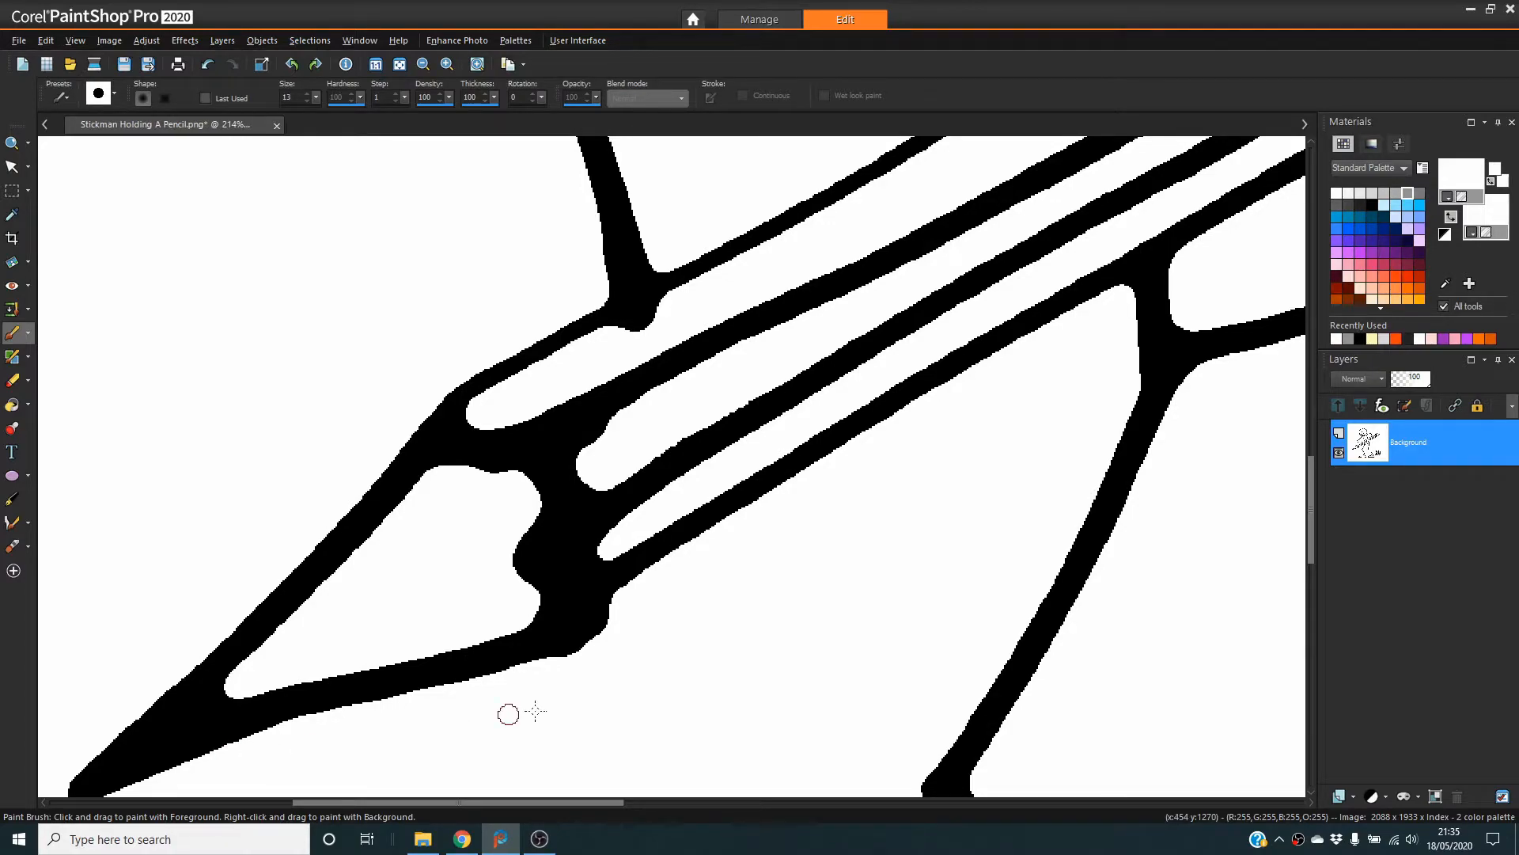
shift+click(621, 607)
drag(603, 629, 444, 685)
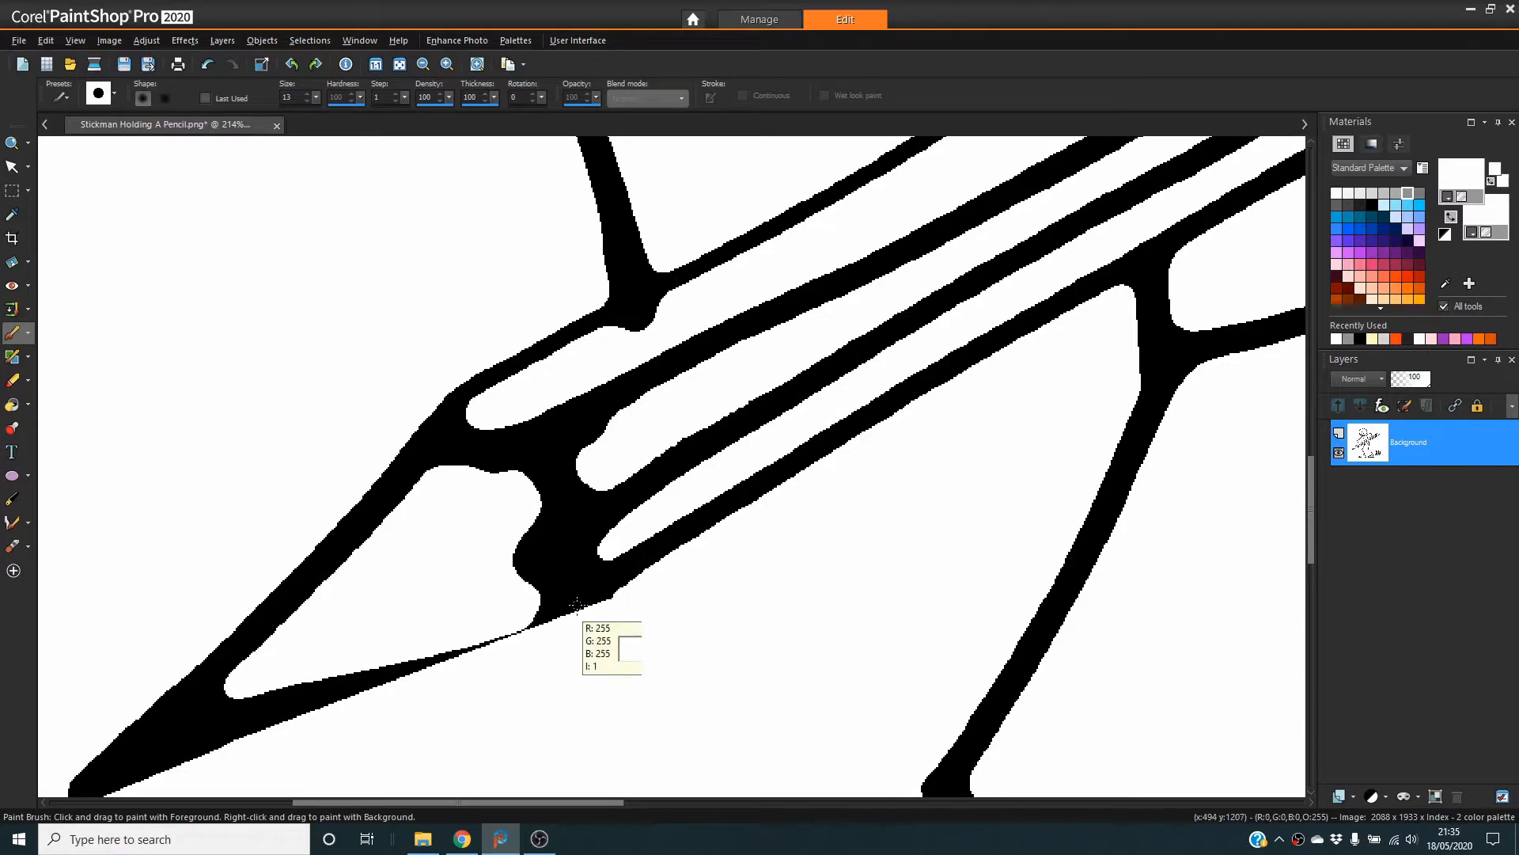
Pick black from the drawing and redraw the lower line of the pencil's sharpened tip with straight strokes
ctrl+click(606, 605)
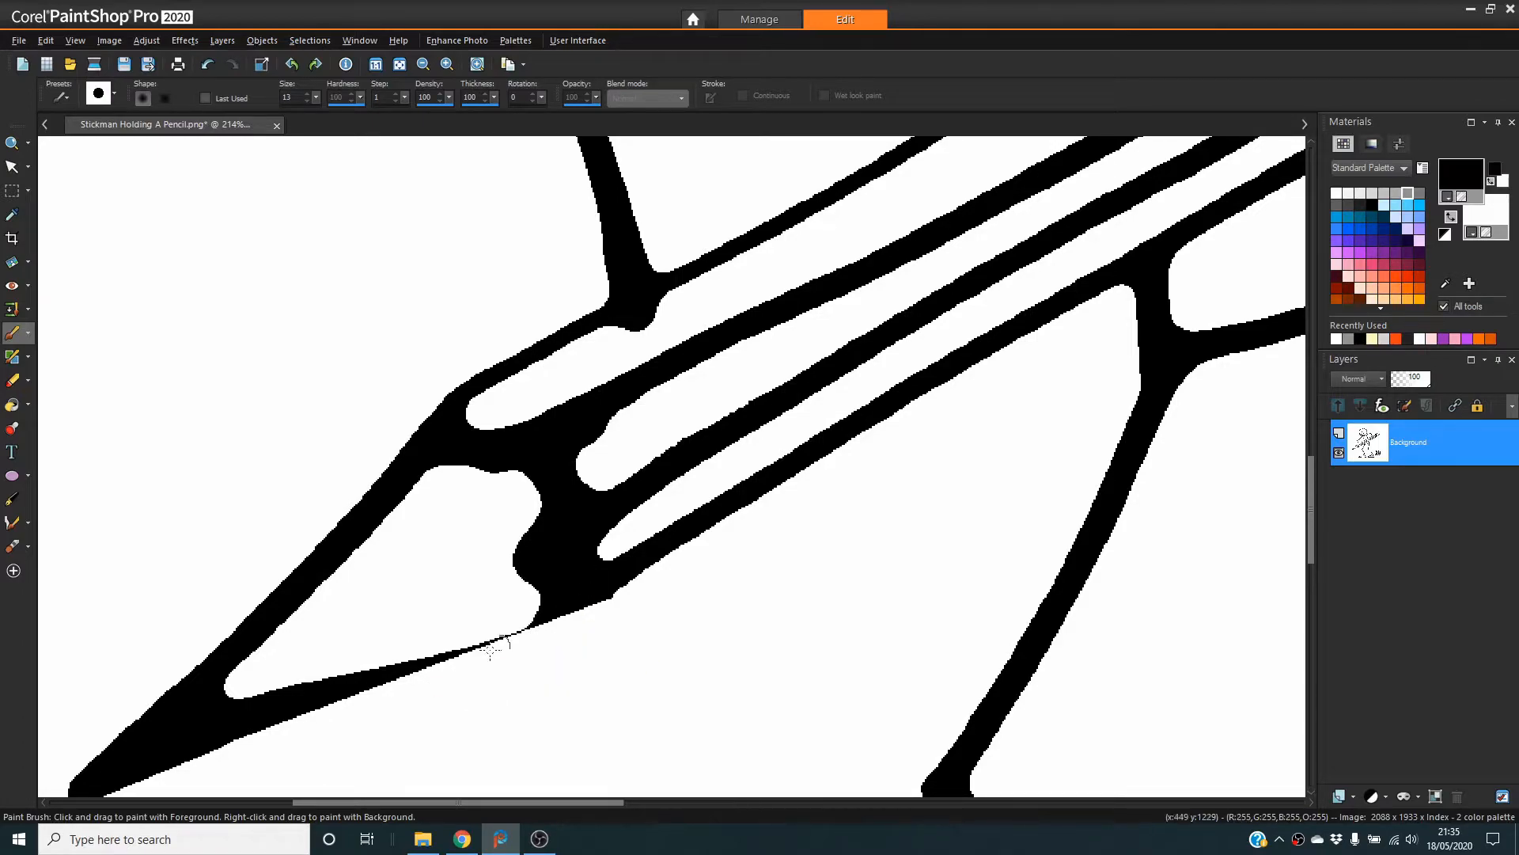
click(289, 708)
shift+click(584, 588)
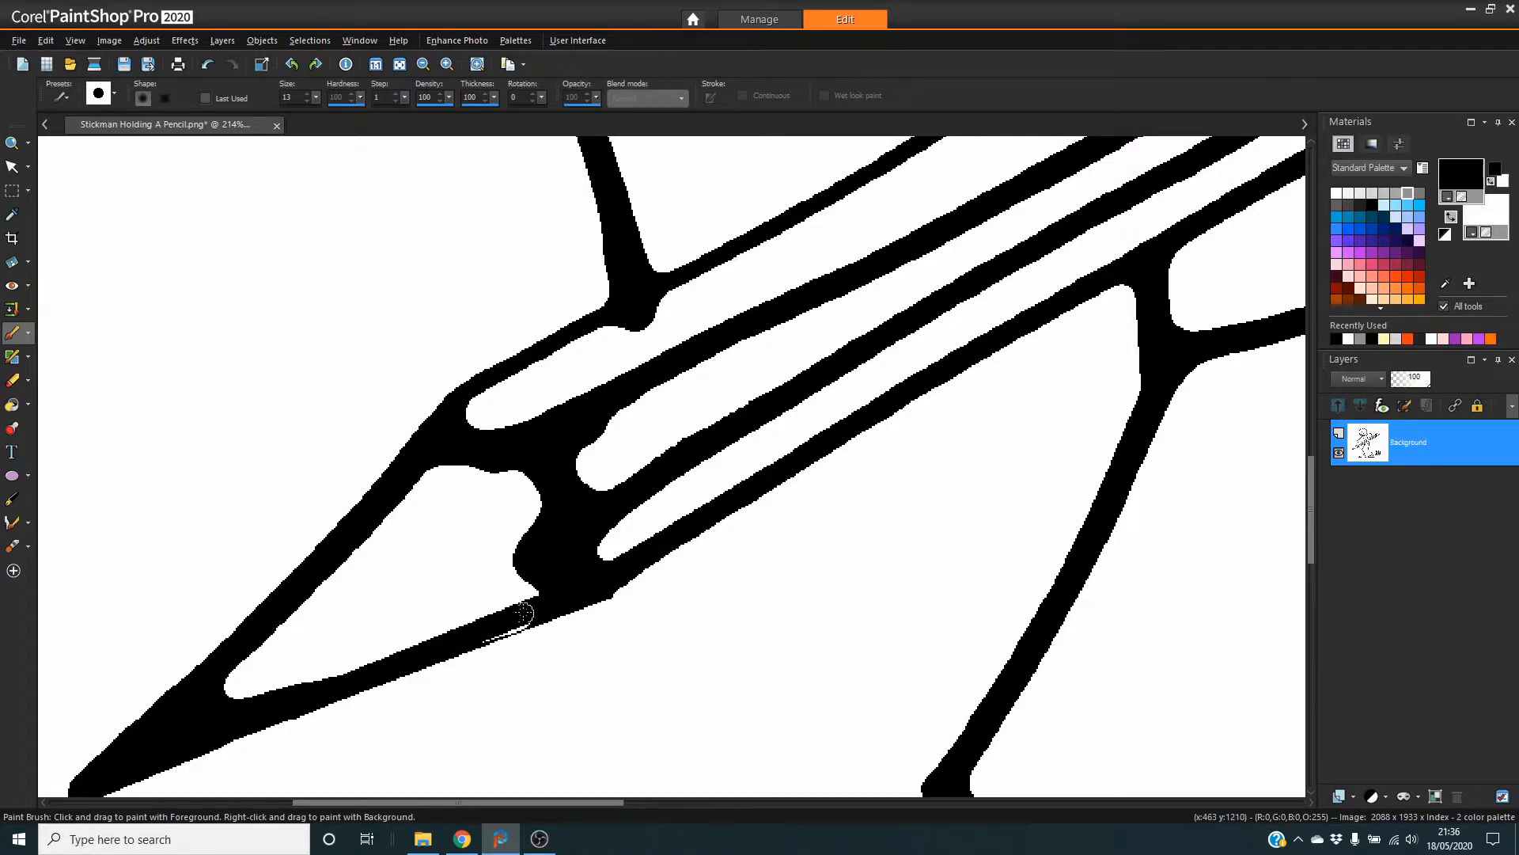
click(398, 667)
shift+click(611, 587)
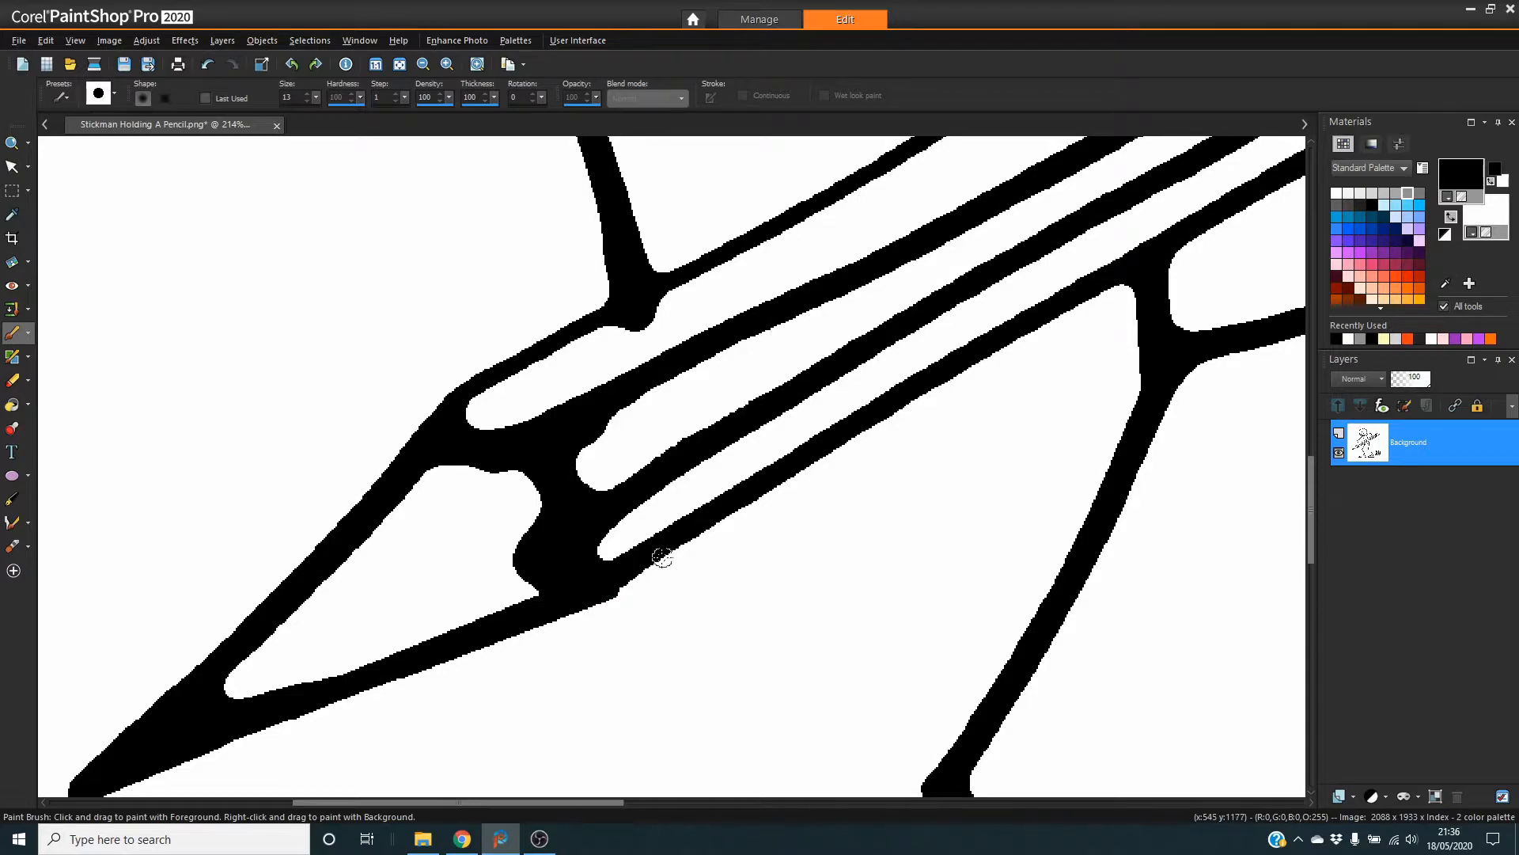
Straighten the pencil's lower outline in black from the sharpened end up to the stickman's body
shift+click(693, 532)
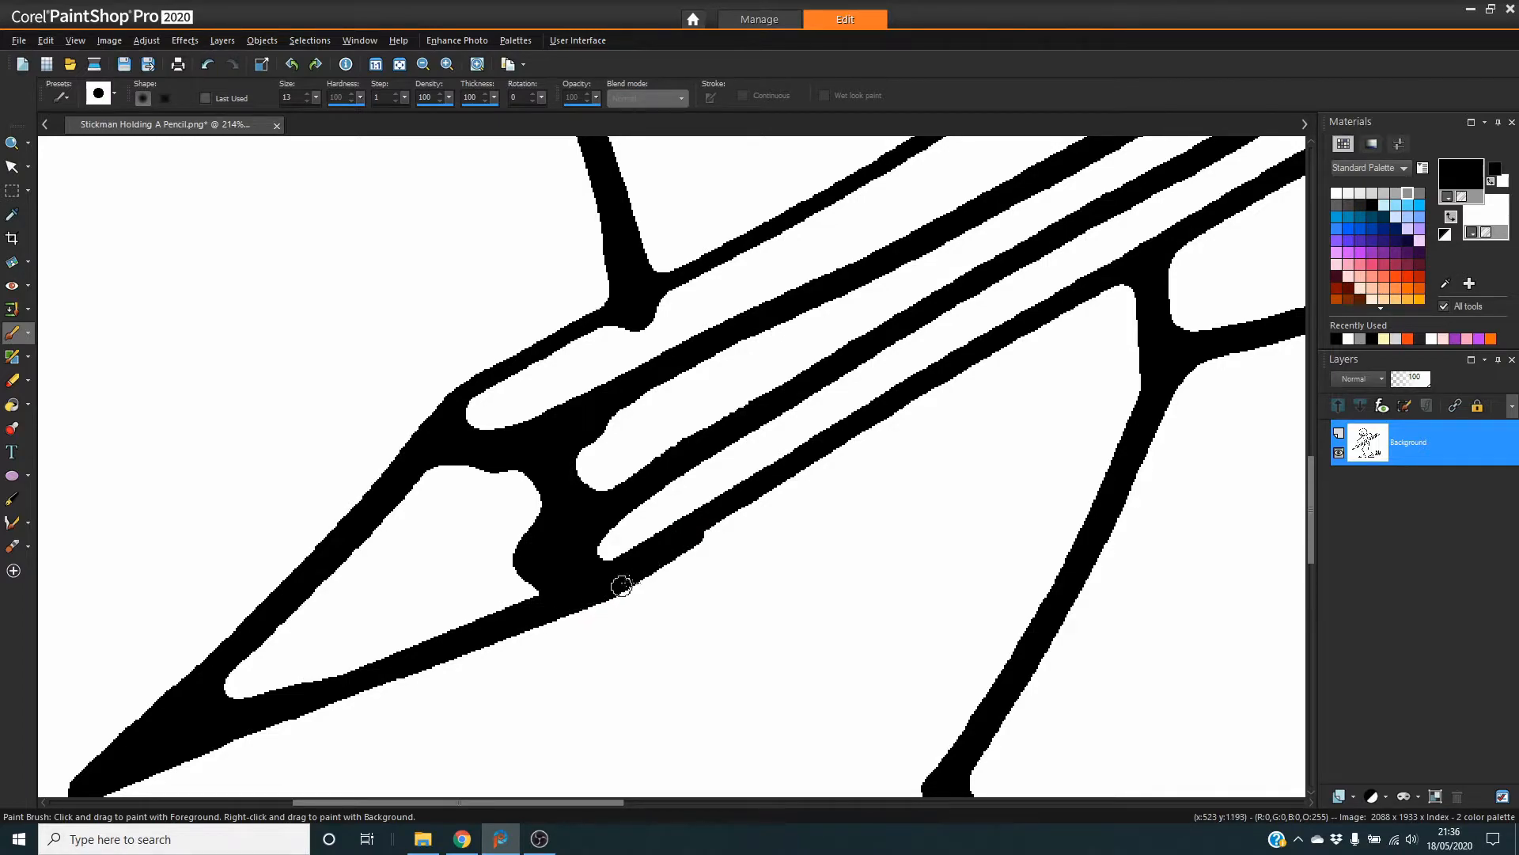
shift+click(1154, 250)
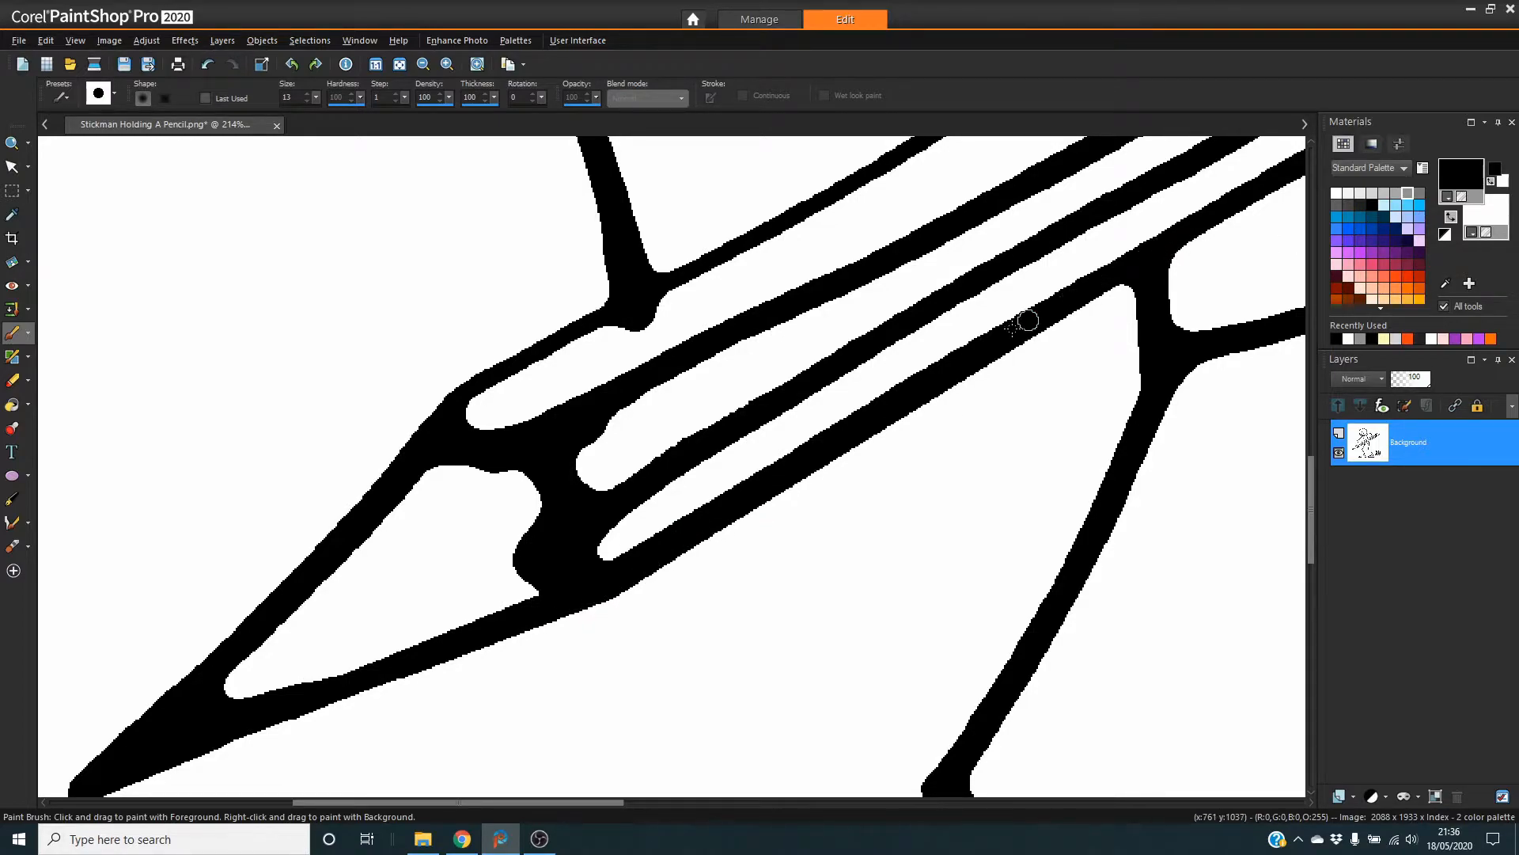
click(424, 63)
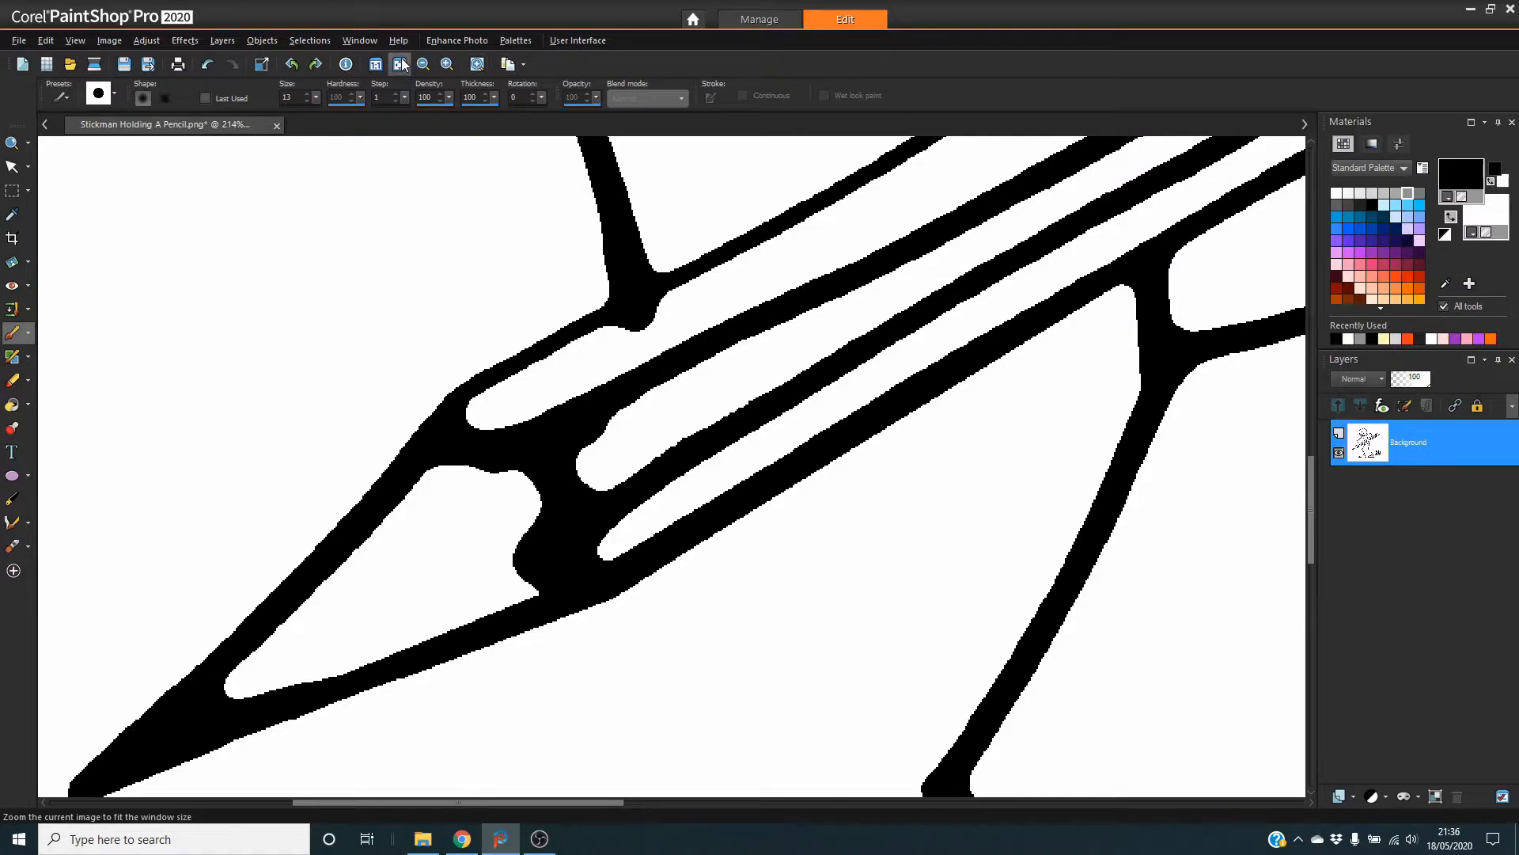
click(400, 64)
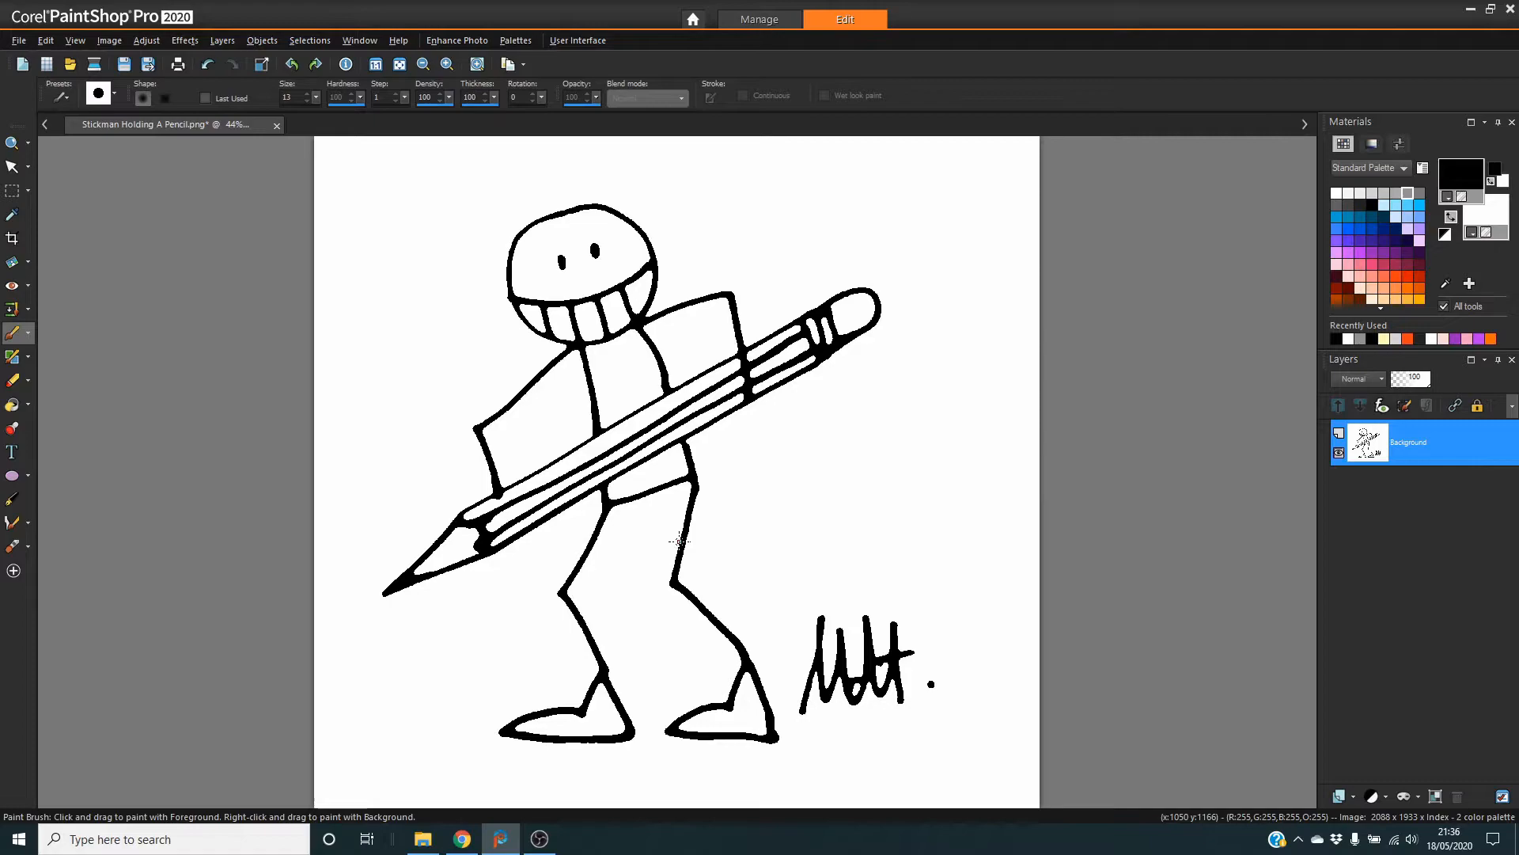
Save the drawing in Downloads as a PNG file named Stickman Holding A Pencil
click(22, 41)
click(99, 231)
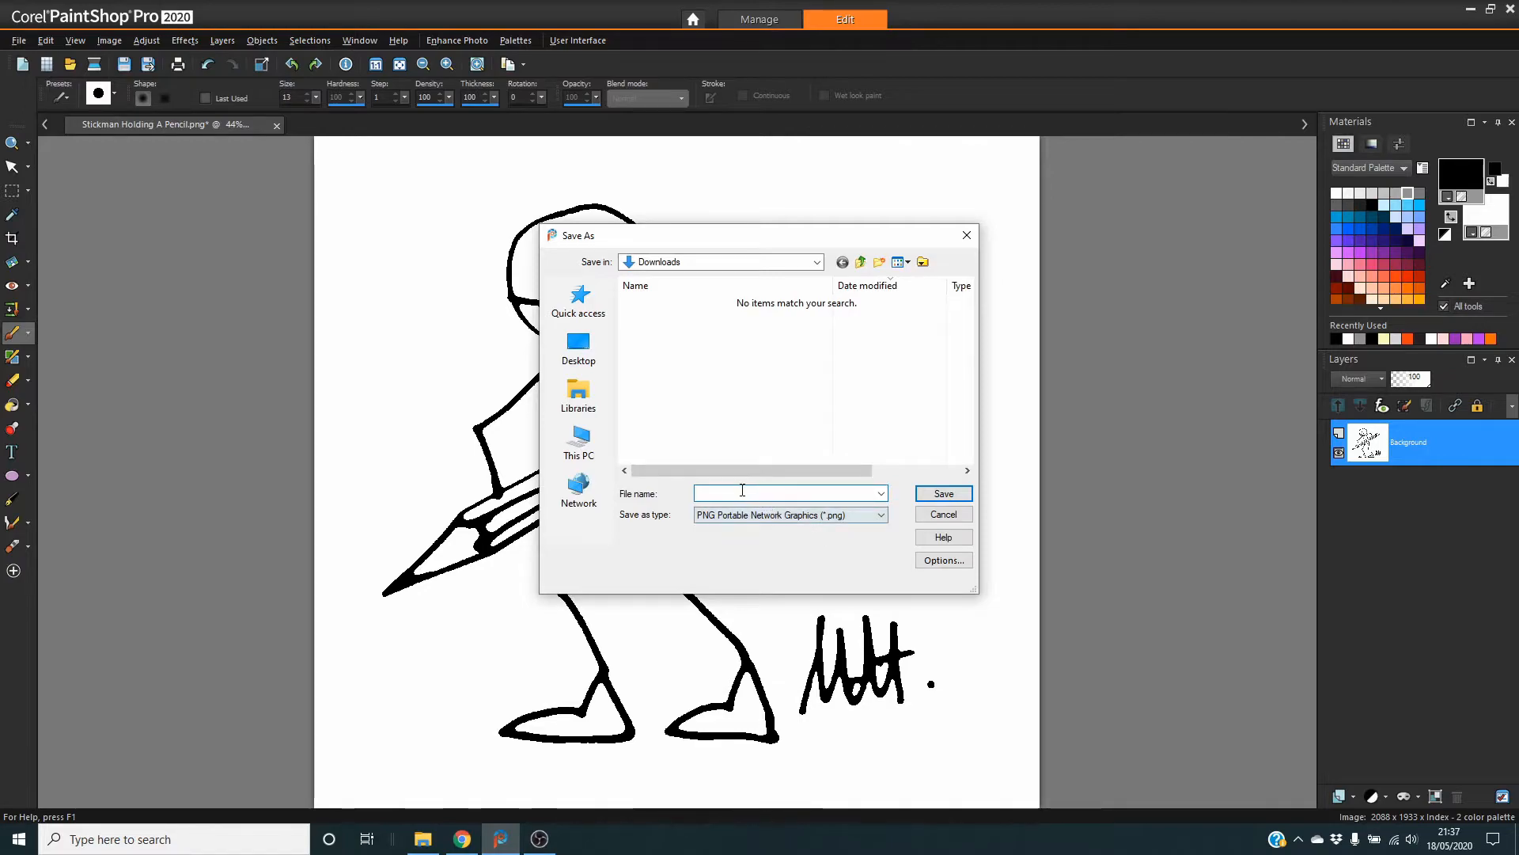
text(Stic)
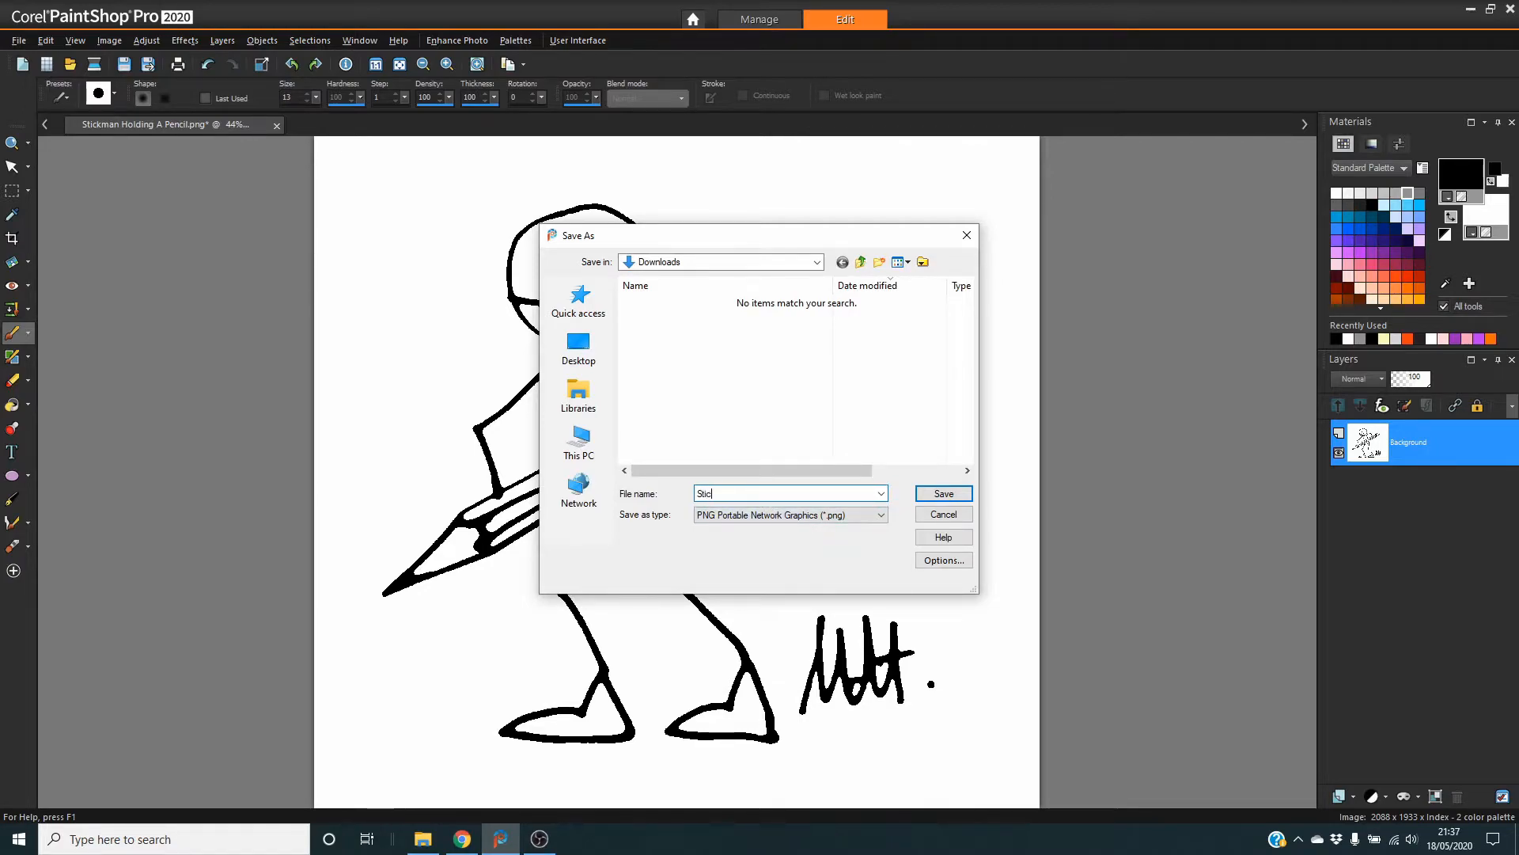
text(kman Holding A Pencil)
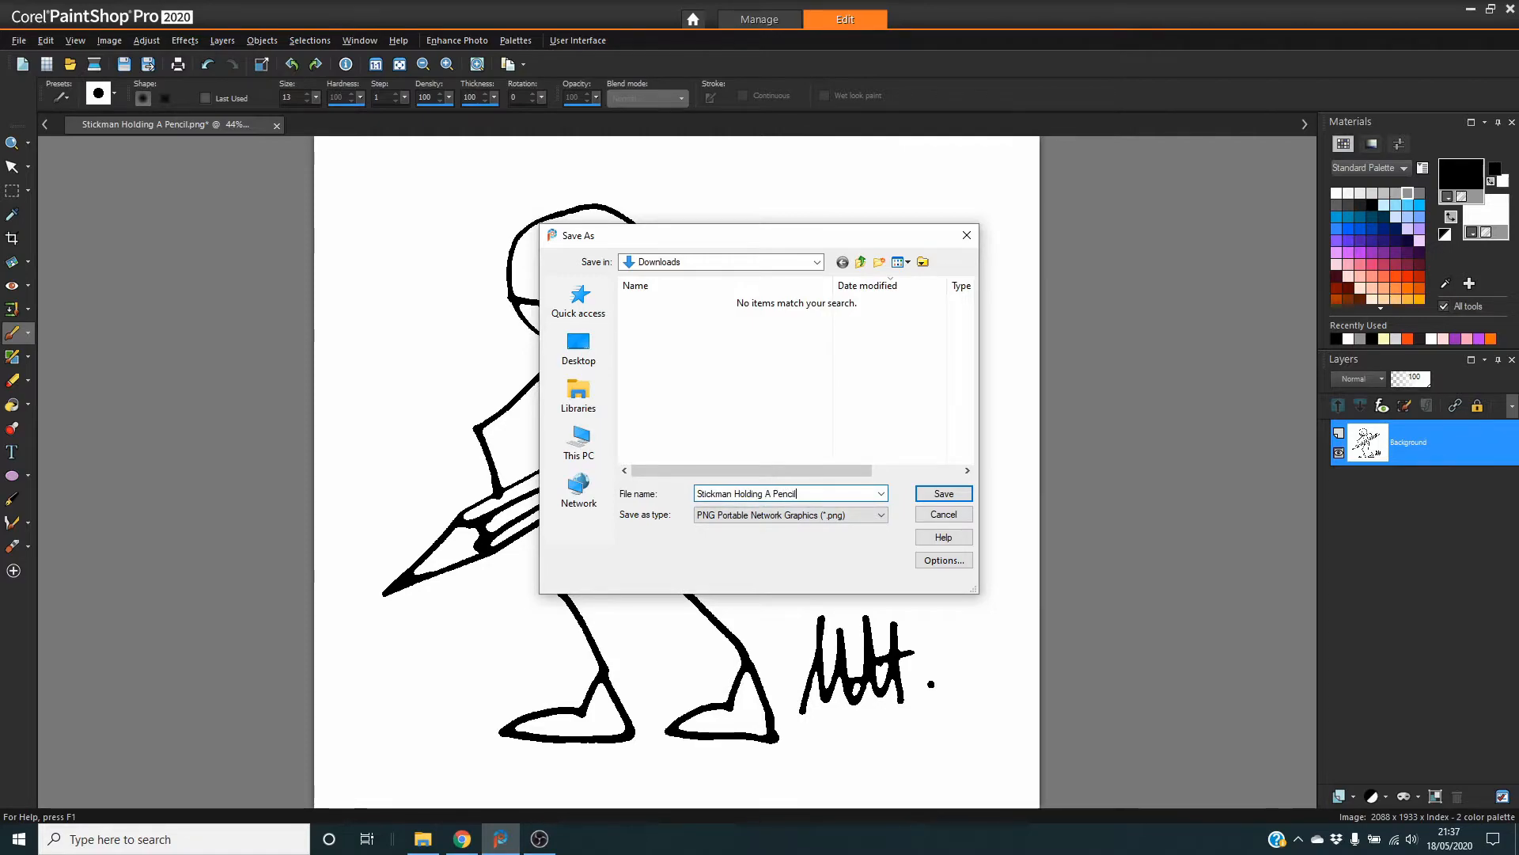
click(946, 492)
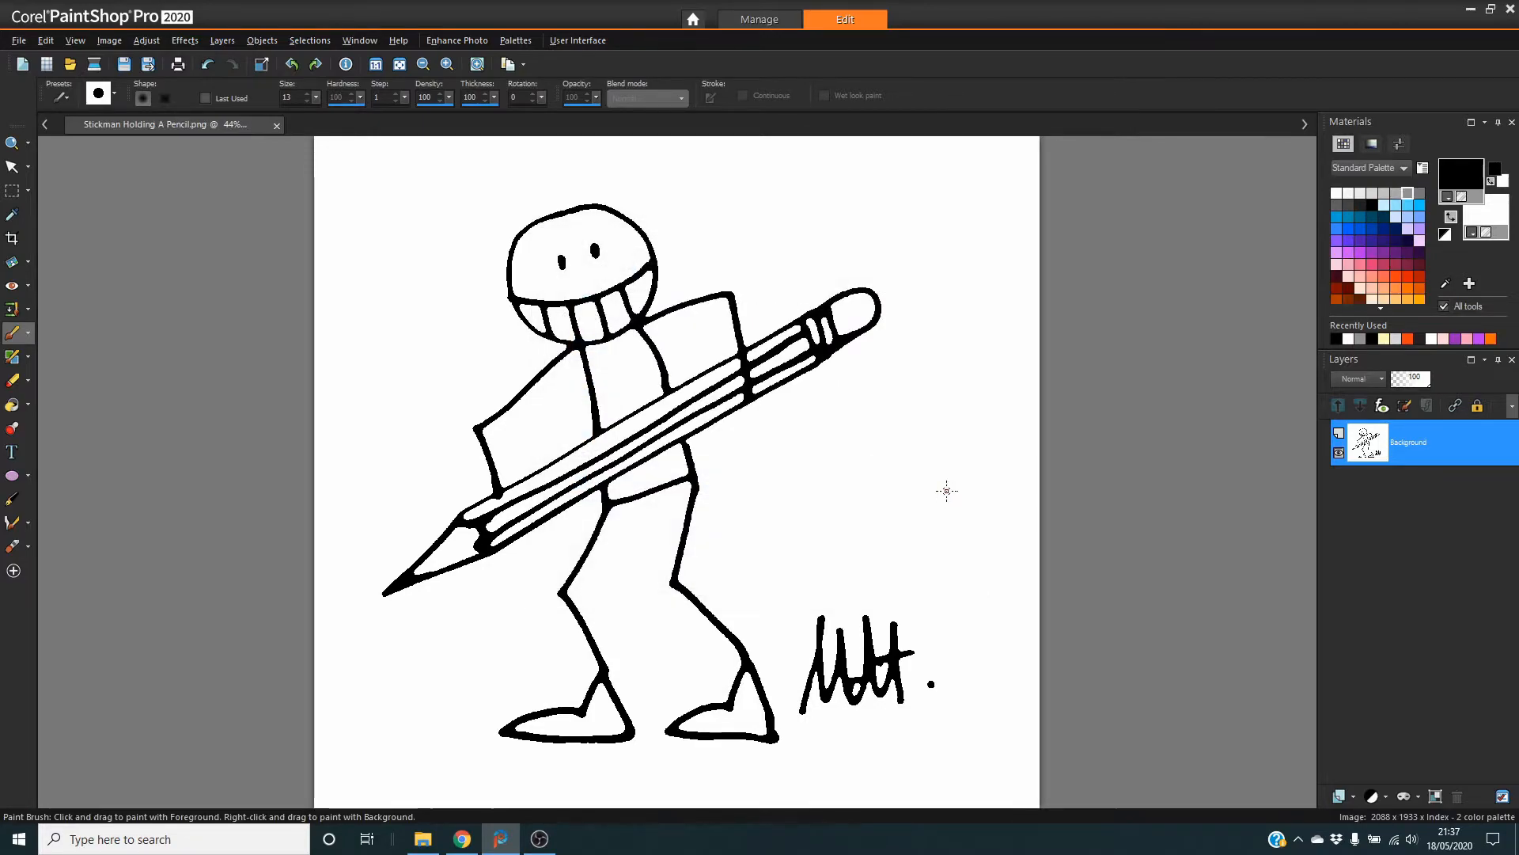
Switch to Chrome, search Google for autotracer and open the Autotracer.org website
key(alt+Tab)
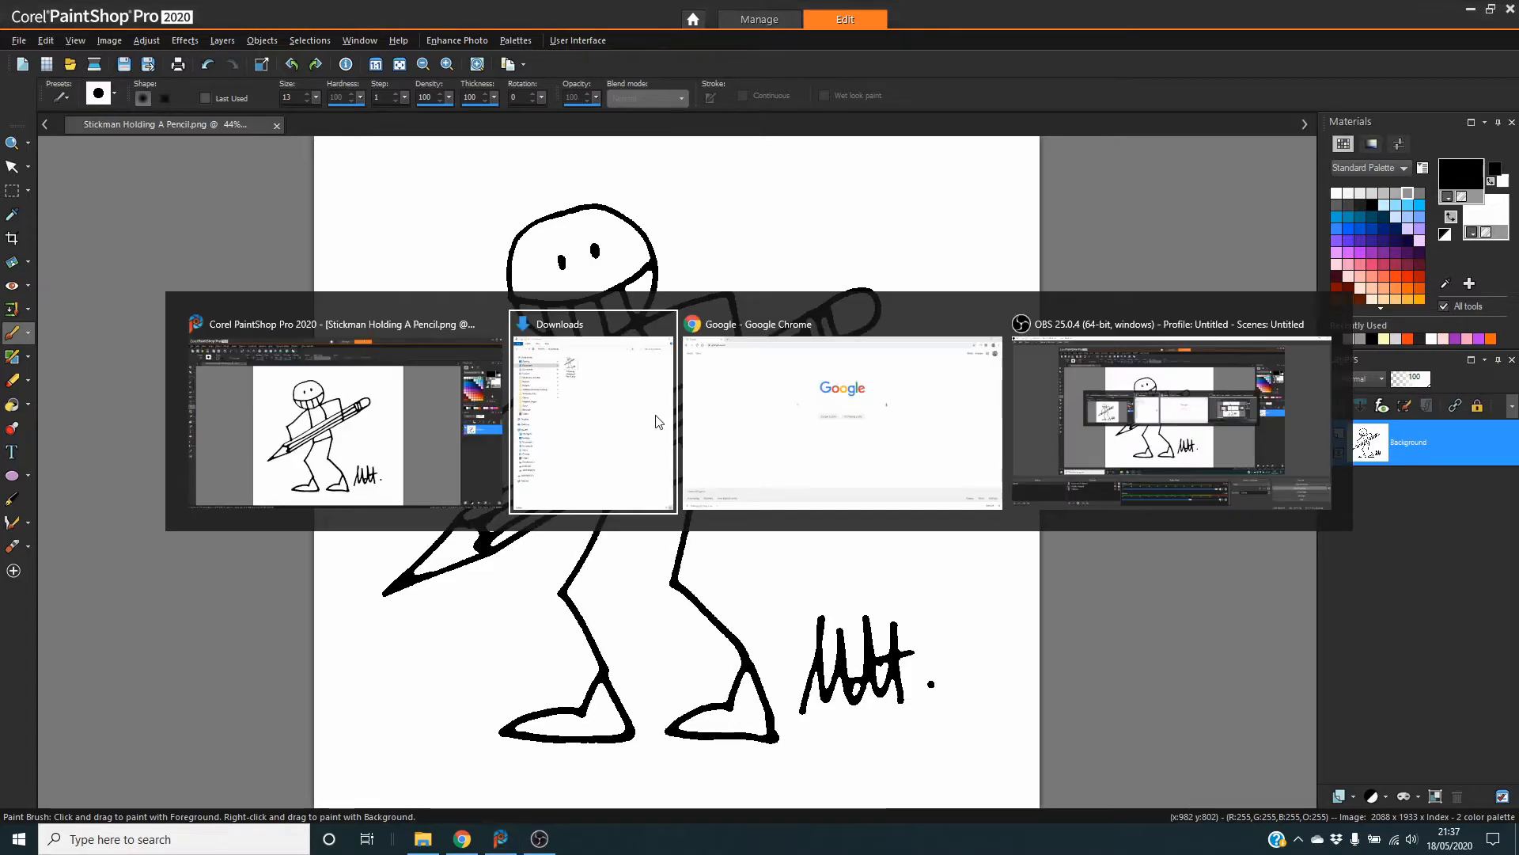
key(alt+Tab)
click(613, 320)
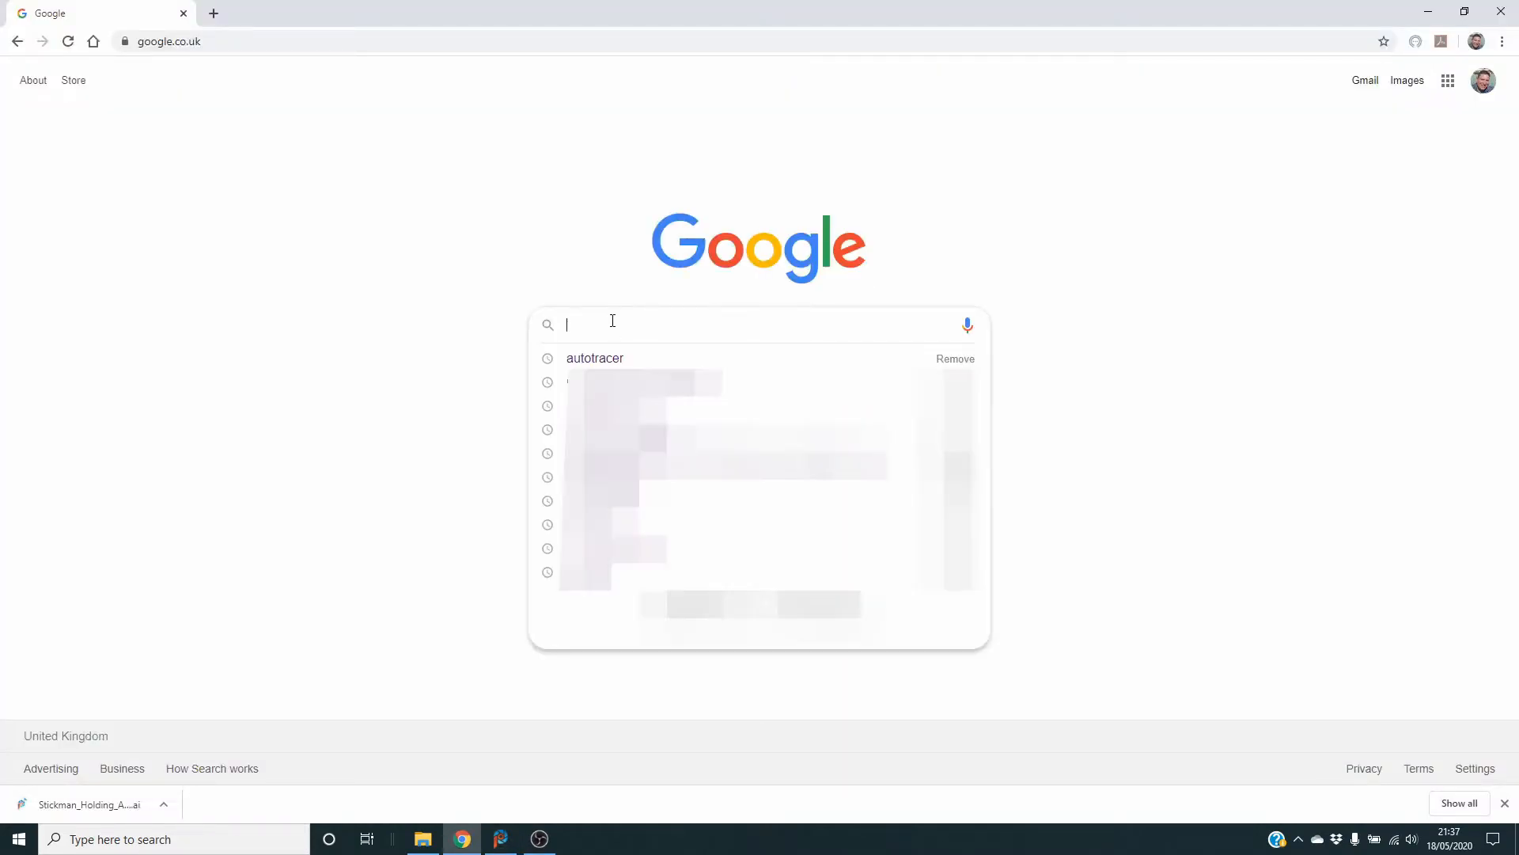
text(autotr)
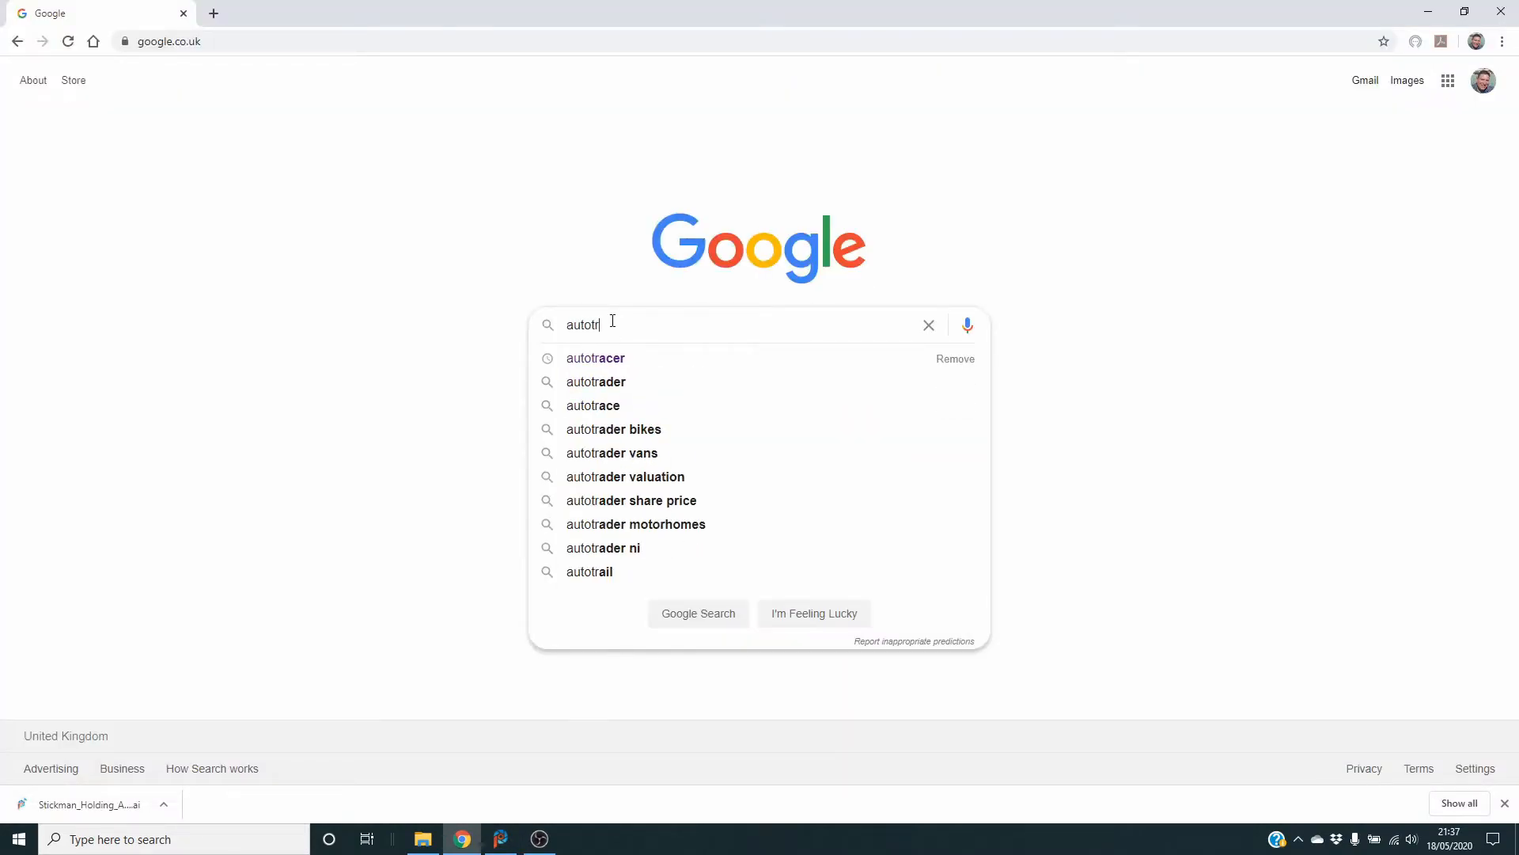
text(acer)
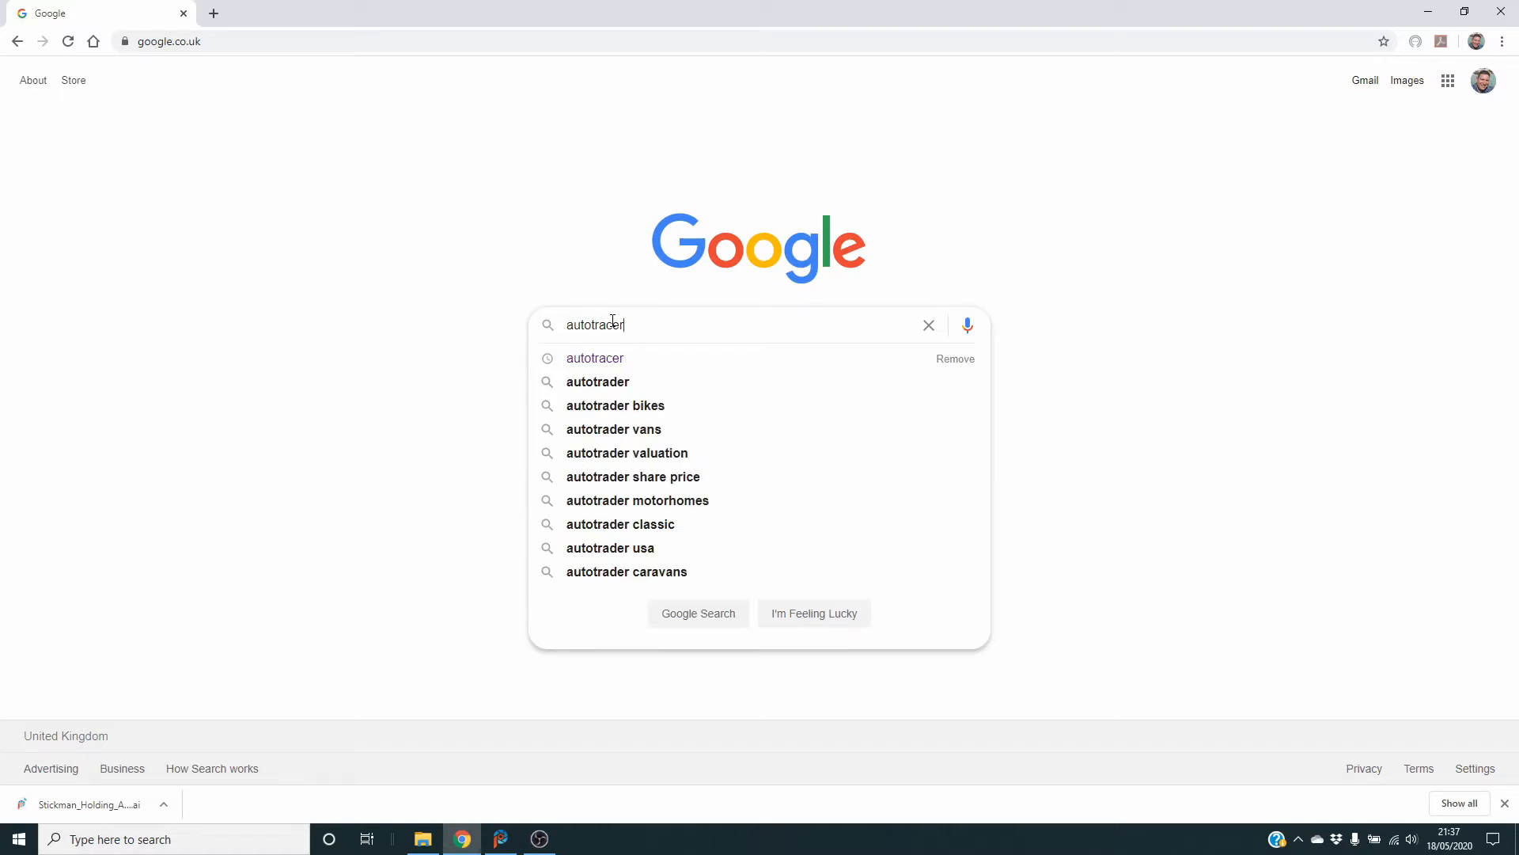
key(Return)
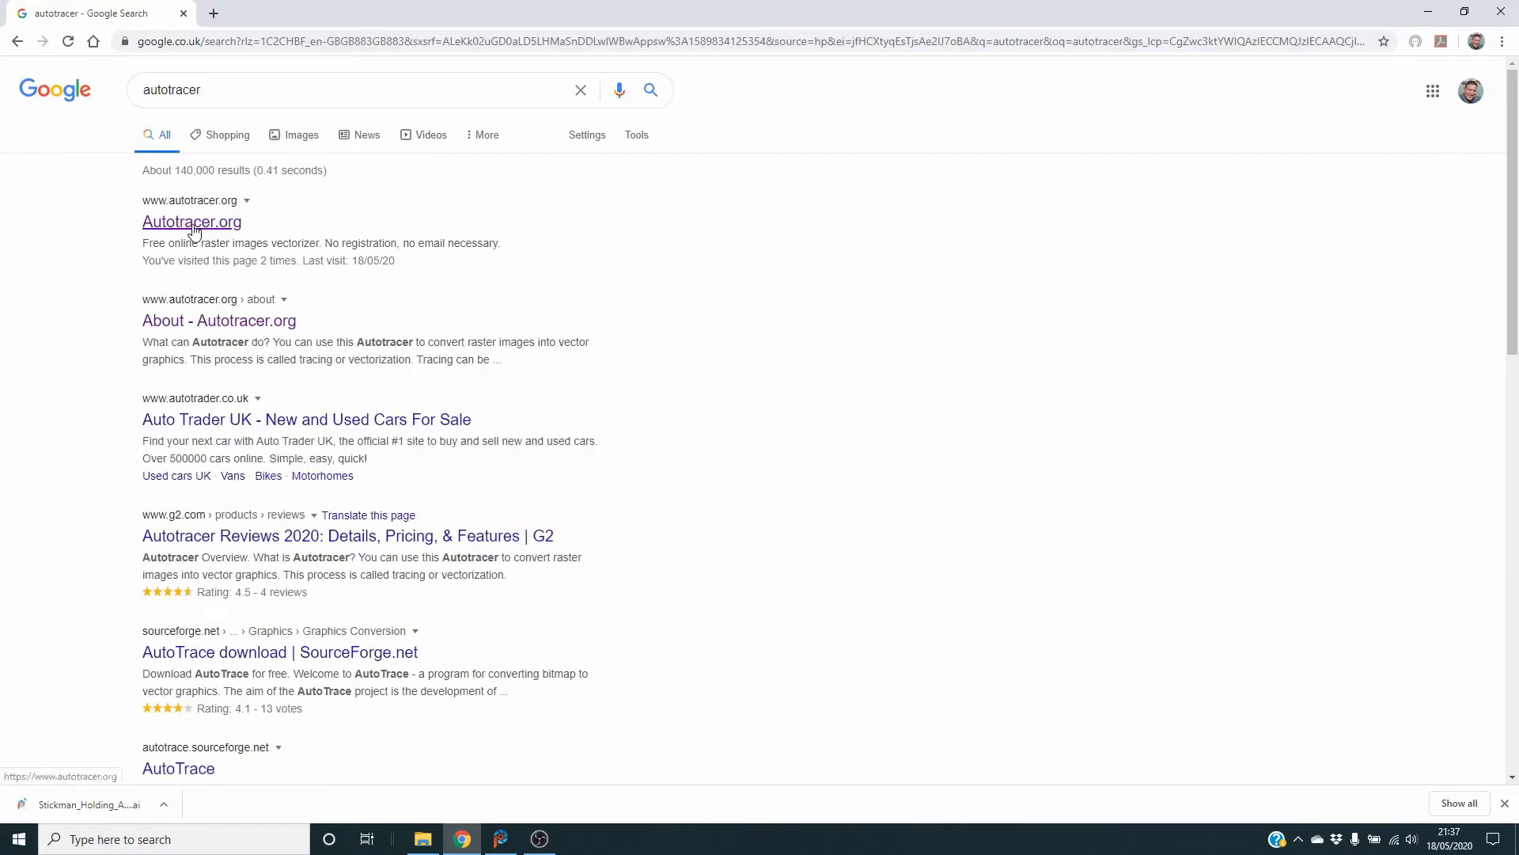
click(194, 226)
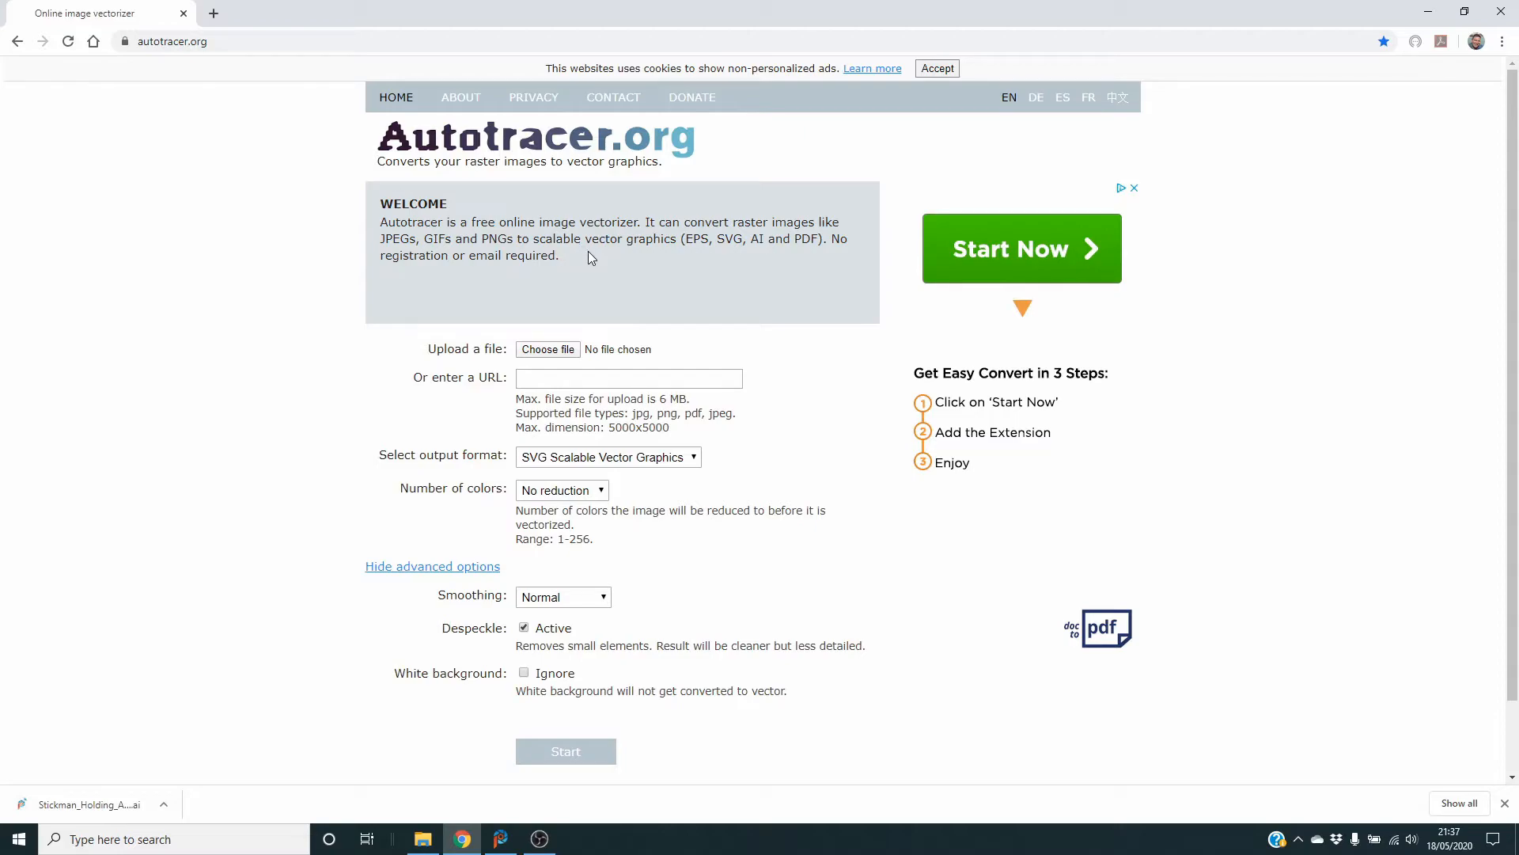
Choose Stickman Holding A Pencil.png from Downloads as the file to upload for vectorizing
click(552, 356)
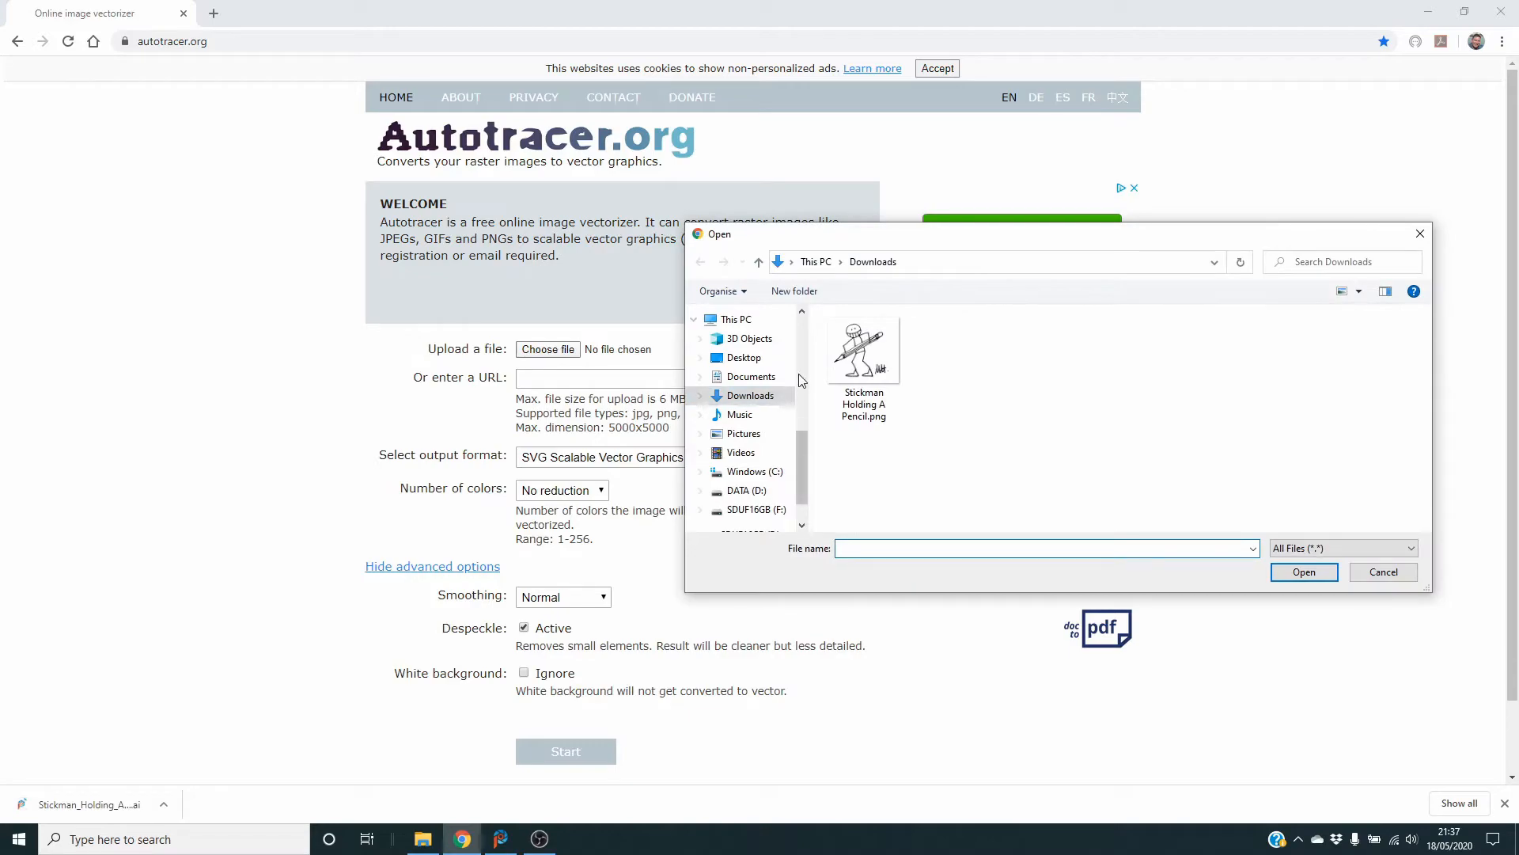
click(864, 364)
click(1310, 573)
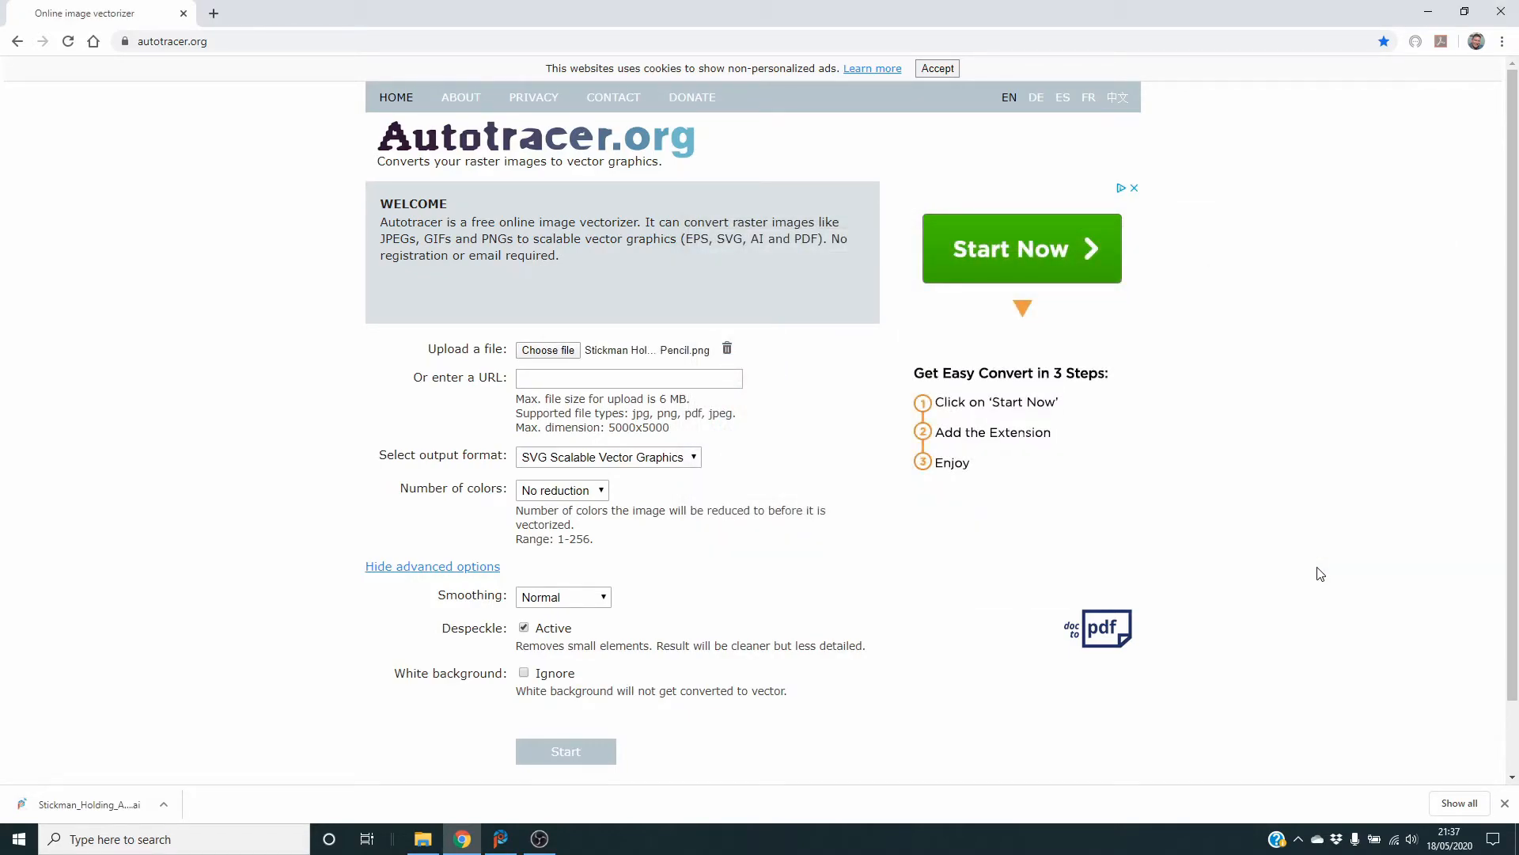
Convert the image with AI Adobe Illustrator output, 2 colors and Smoother smoothing
click(573, 462)
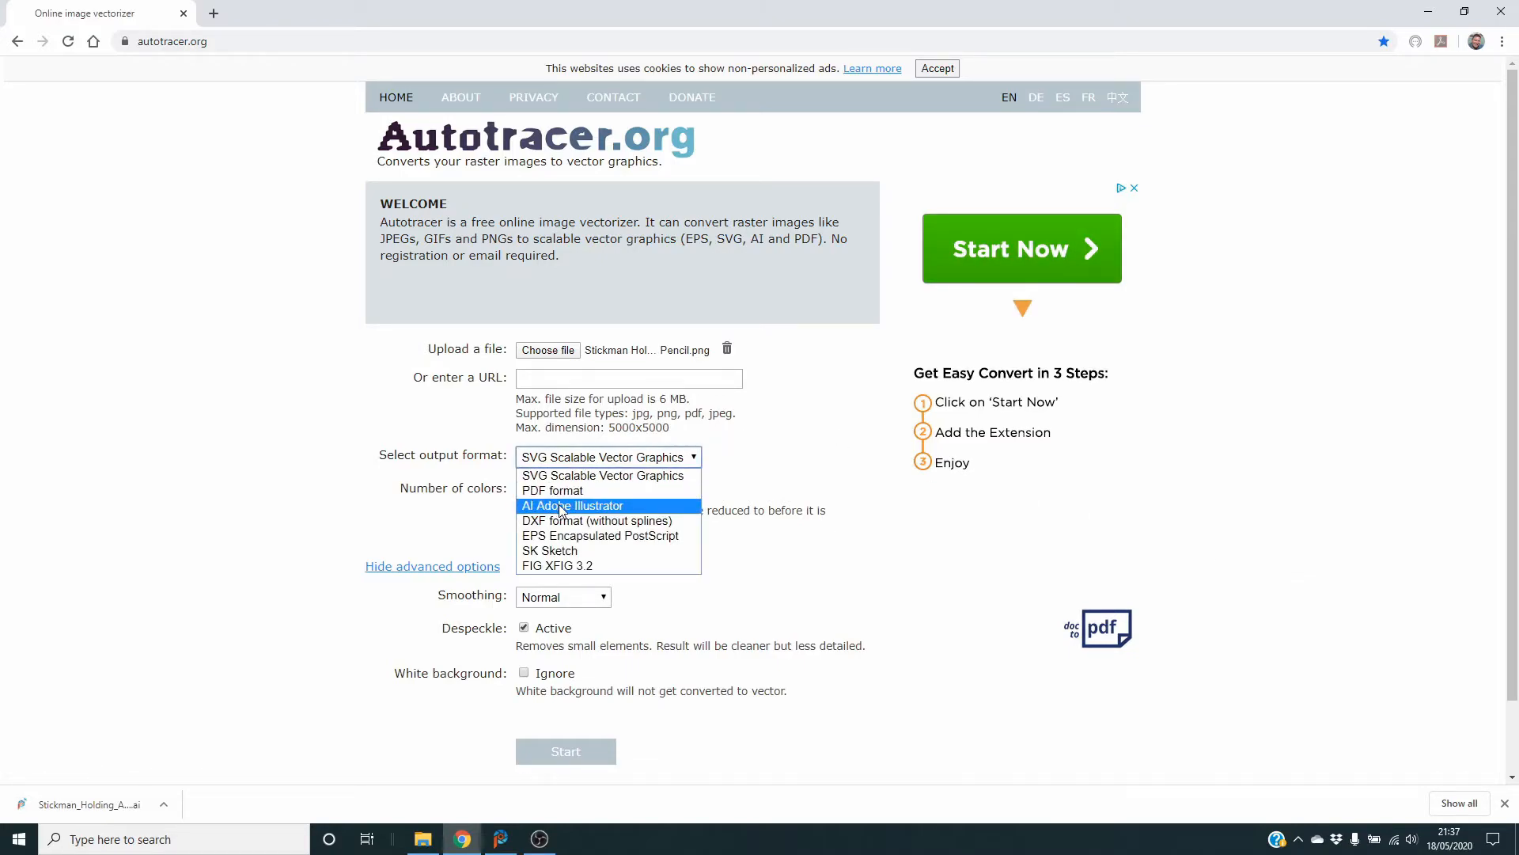
click(558, 509)
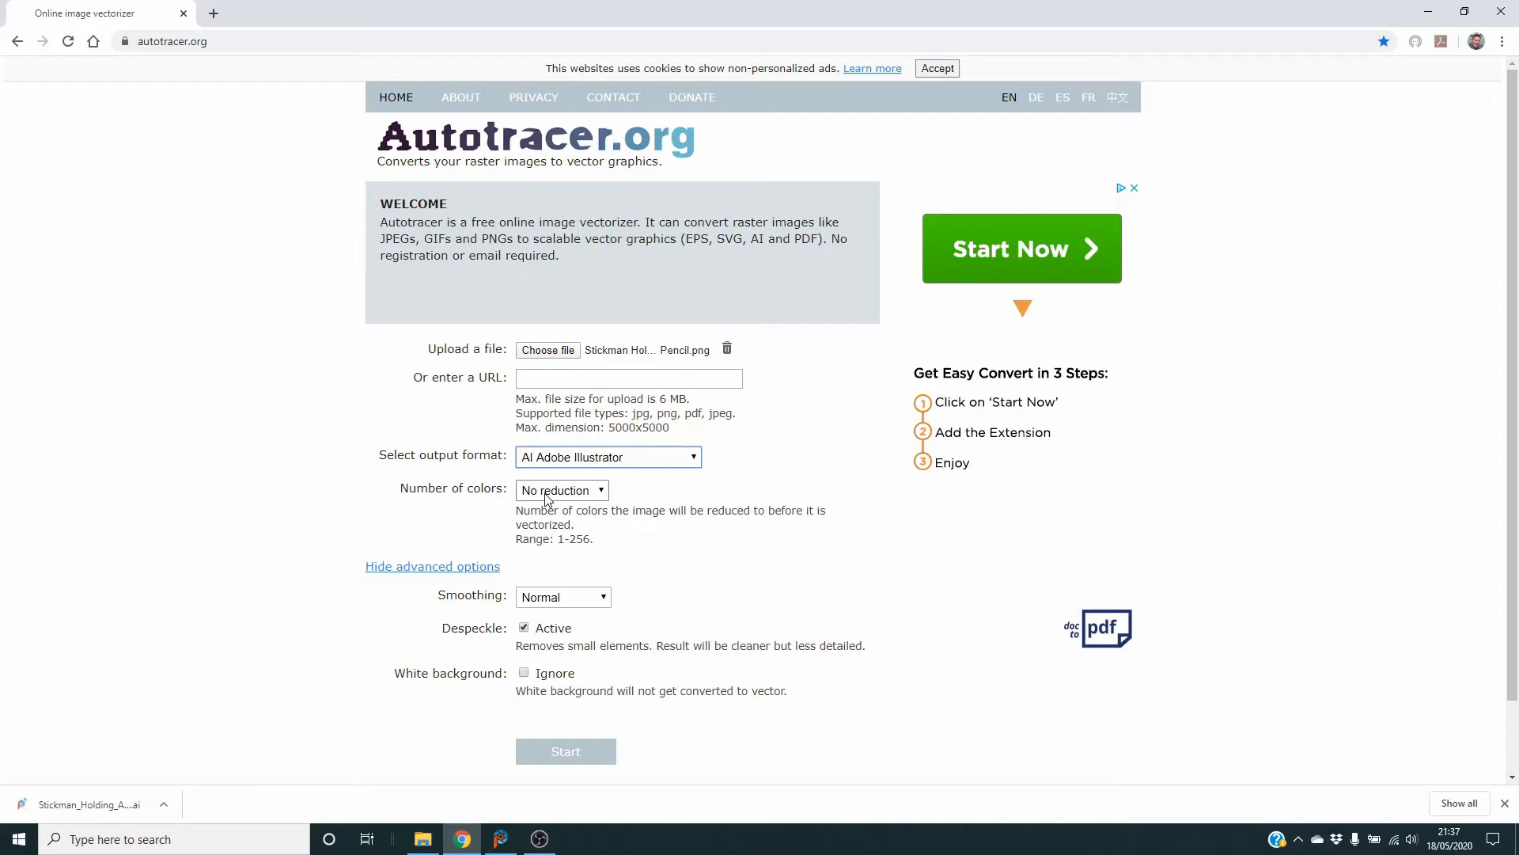
click(548, 495)
click(548, 540)
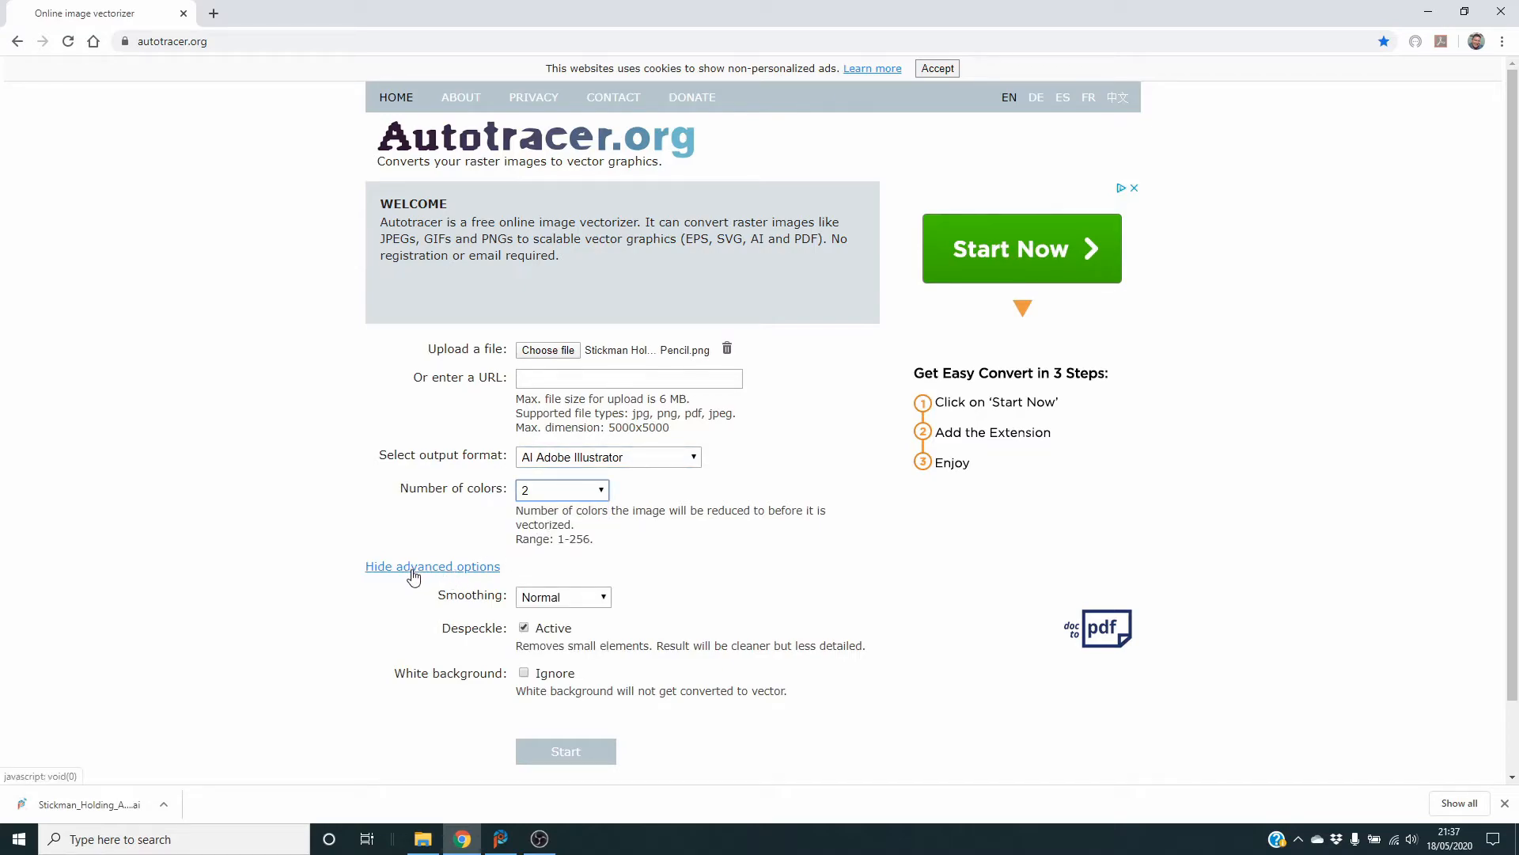
click(546, 604)
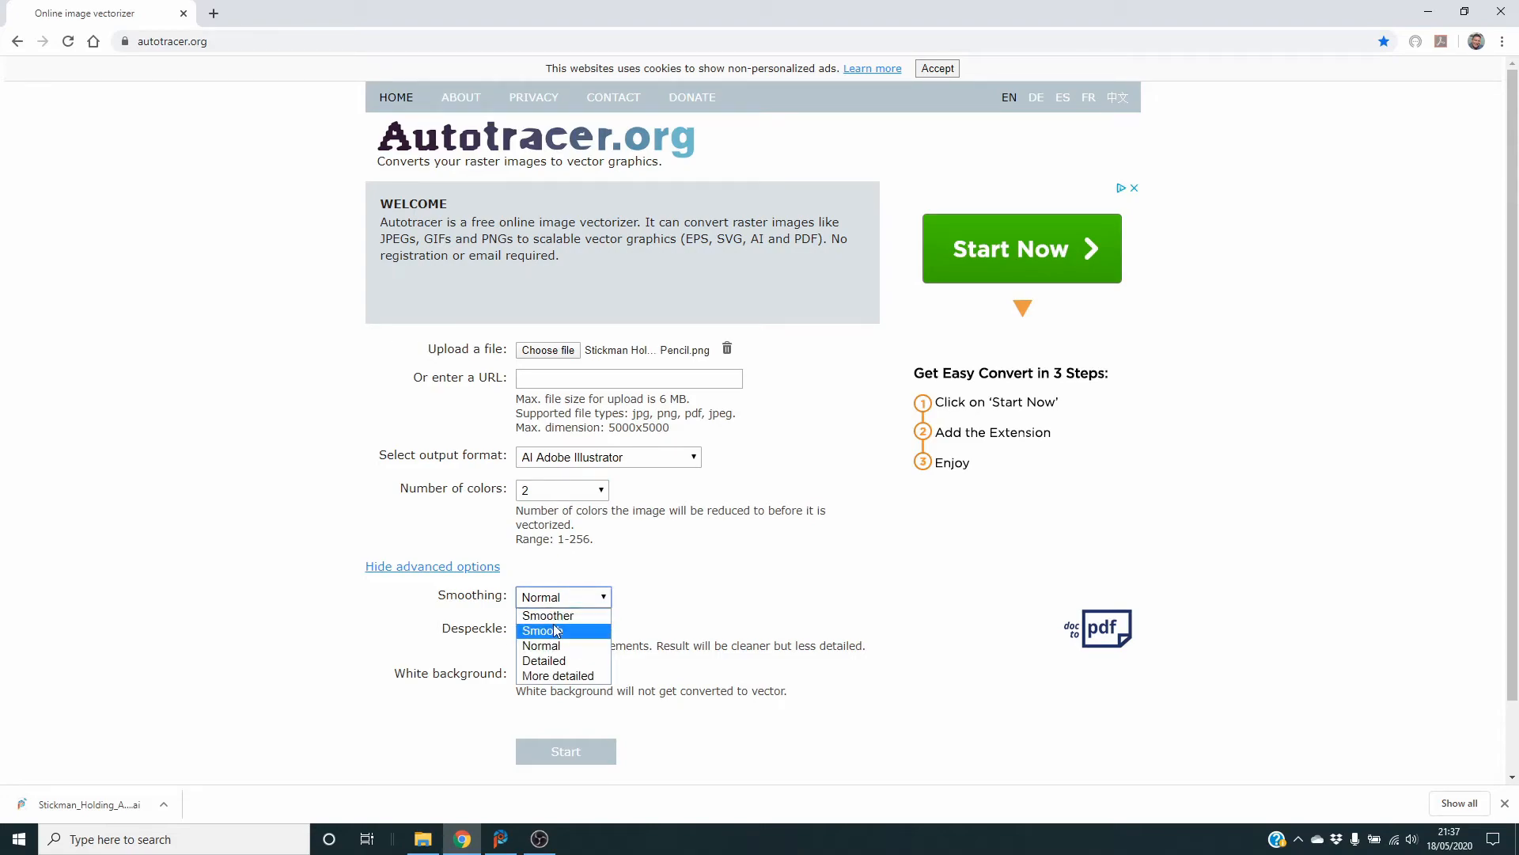
click(554, 616)
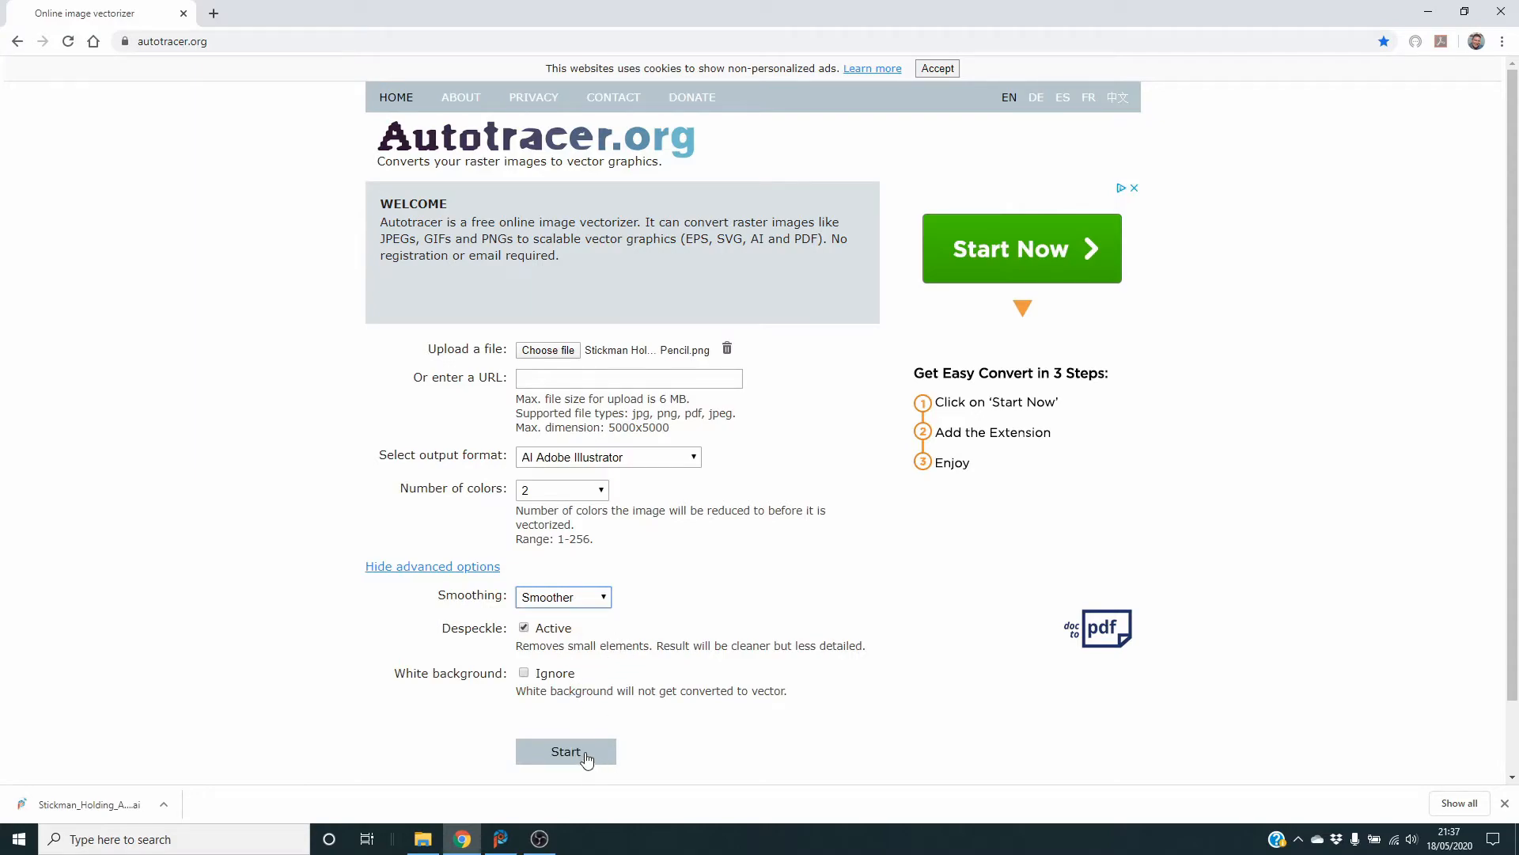
click(586, 754)
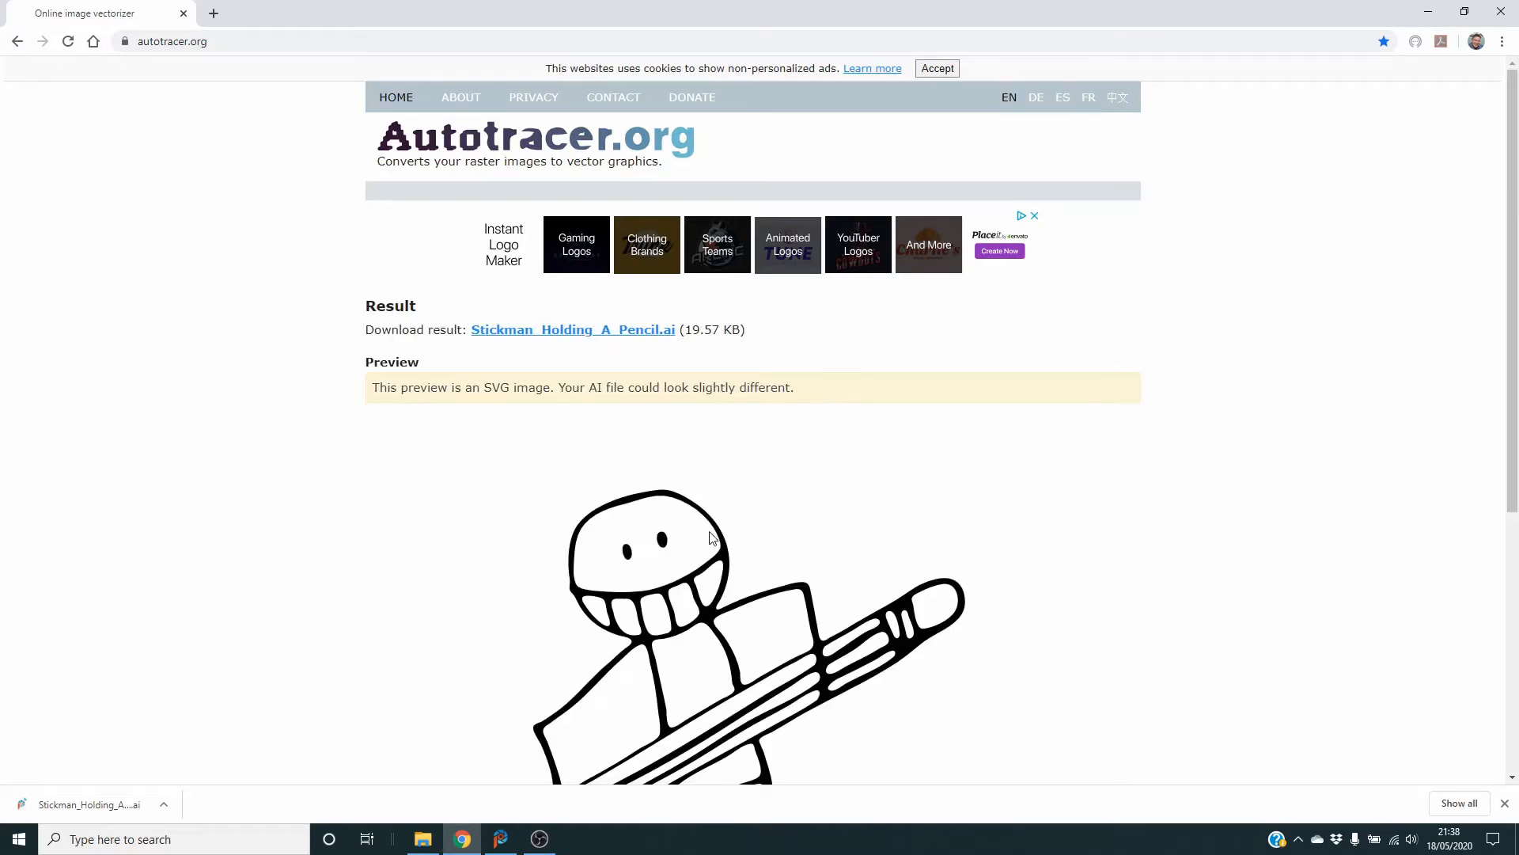
Check the whole traced preview and download the resulting Stickman_Holding_A_Pencil.ai file
scroll(711, 538, down, 5)
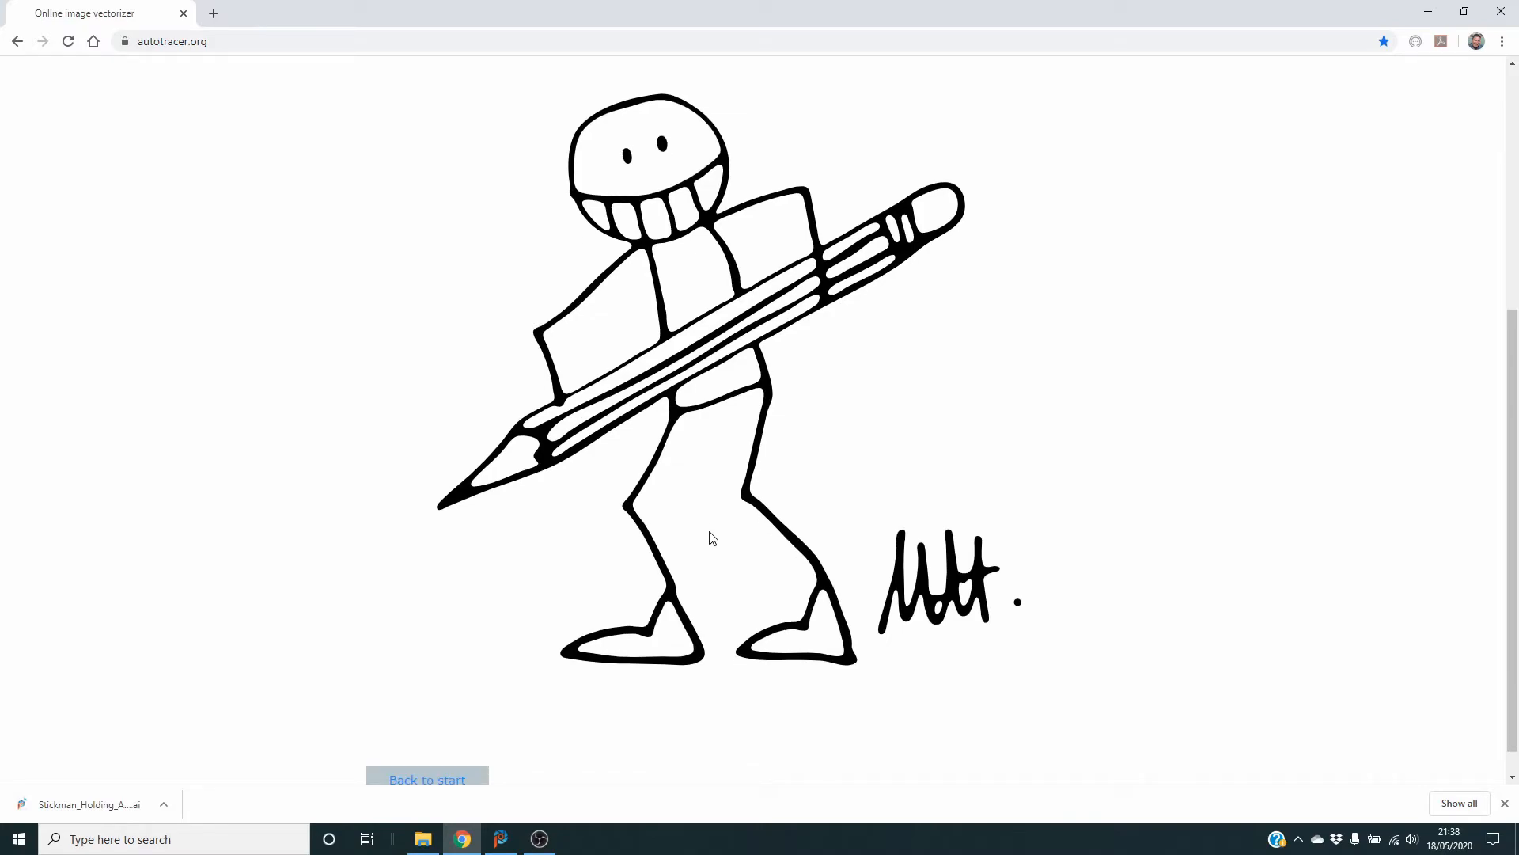
scroll(711, 538, up, 5)
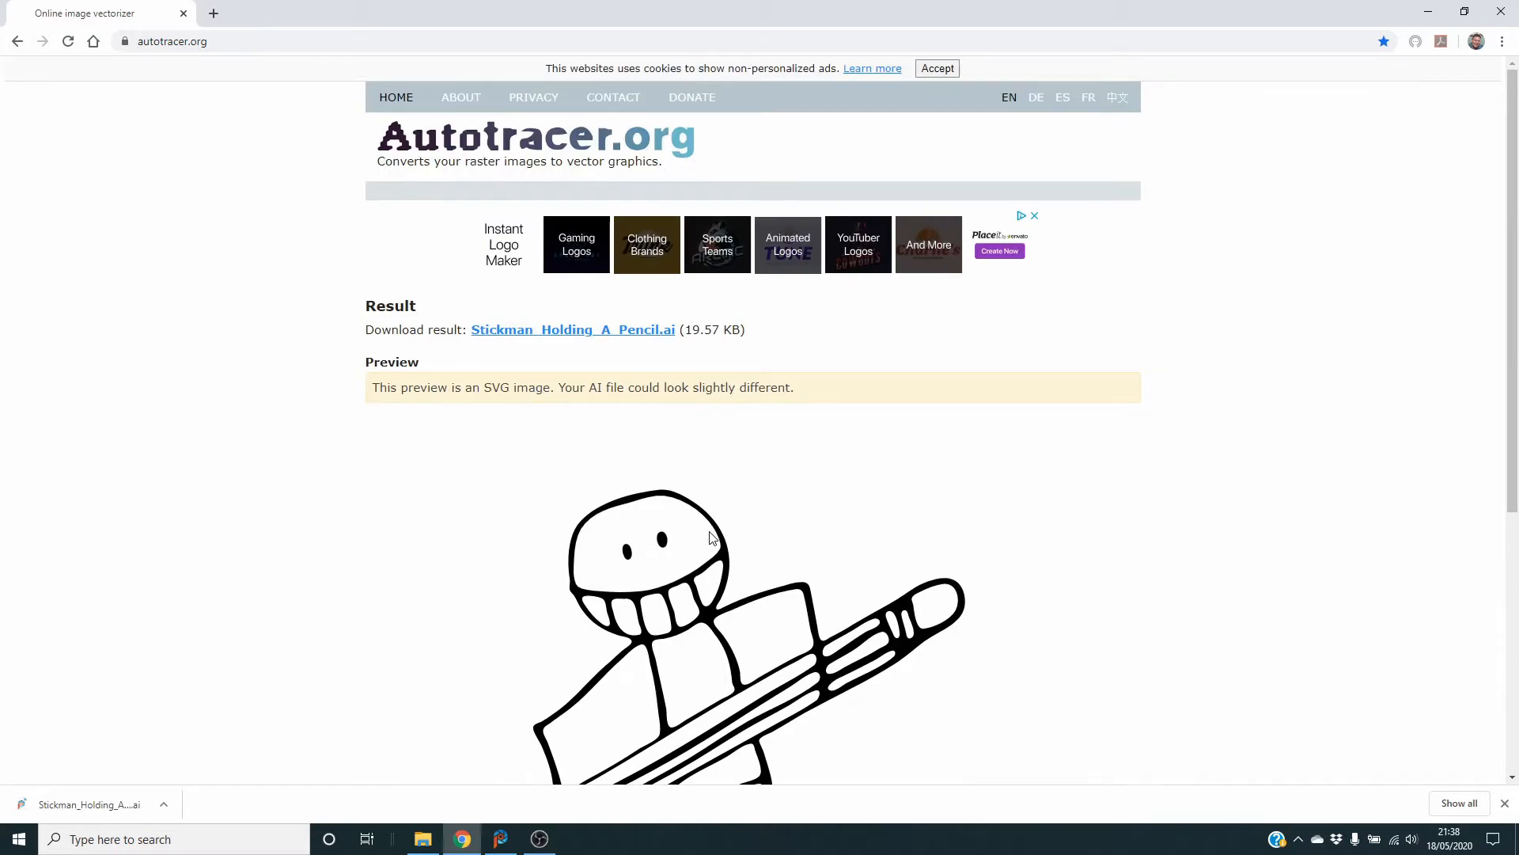
click(597, 337)
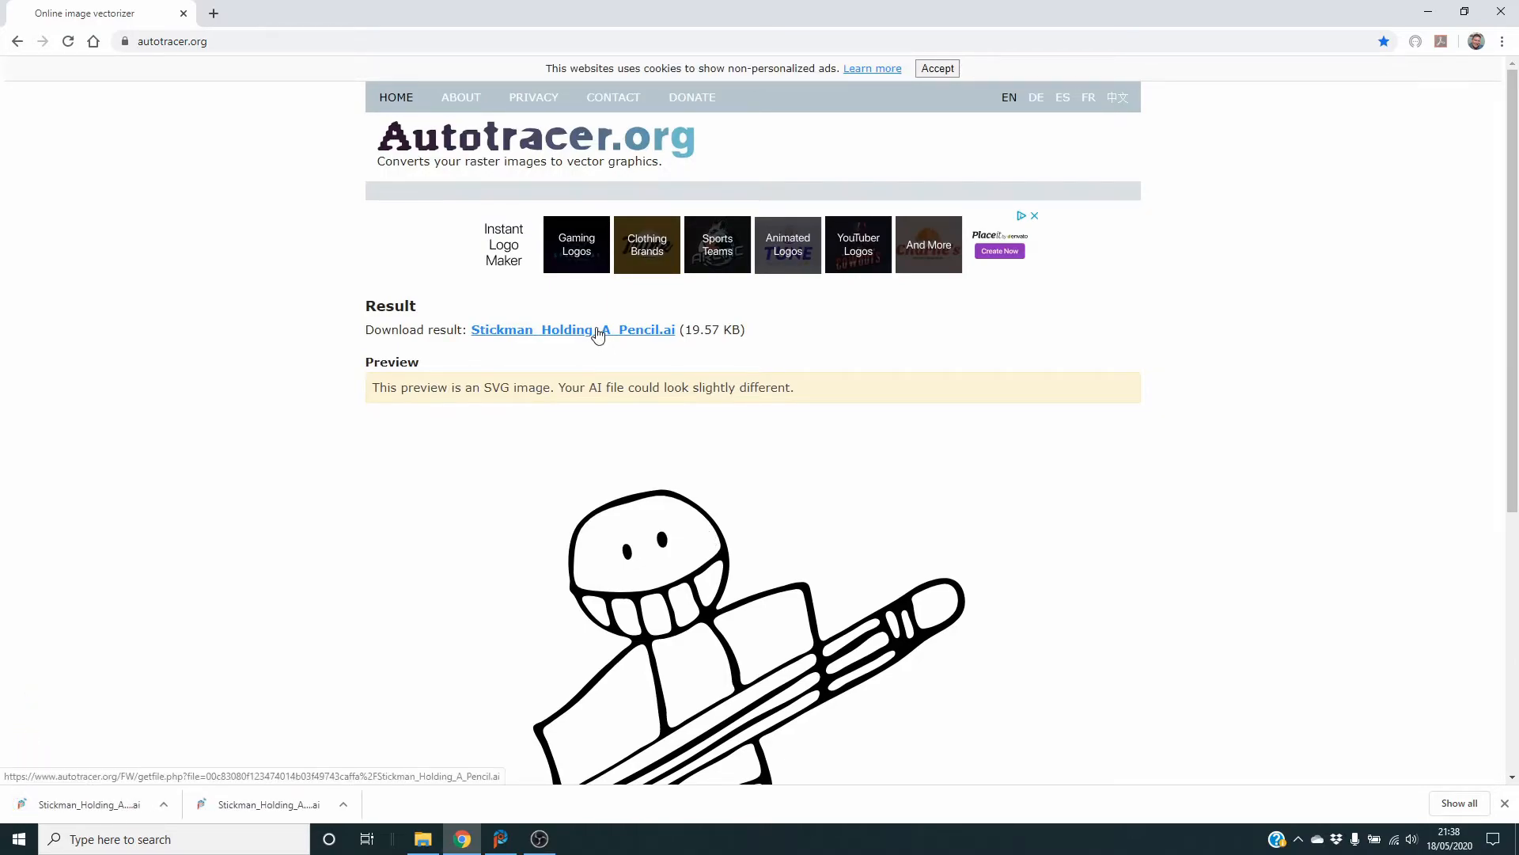
Switch to PaintShop Pro, open Stickman_Holding_A_Pencil.ai at 300 DPI and compare it with the original PNG drawing
key(alt+Tab)
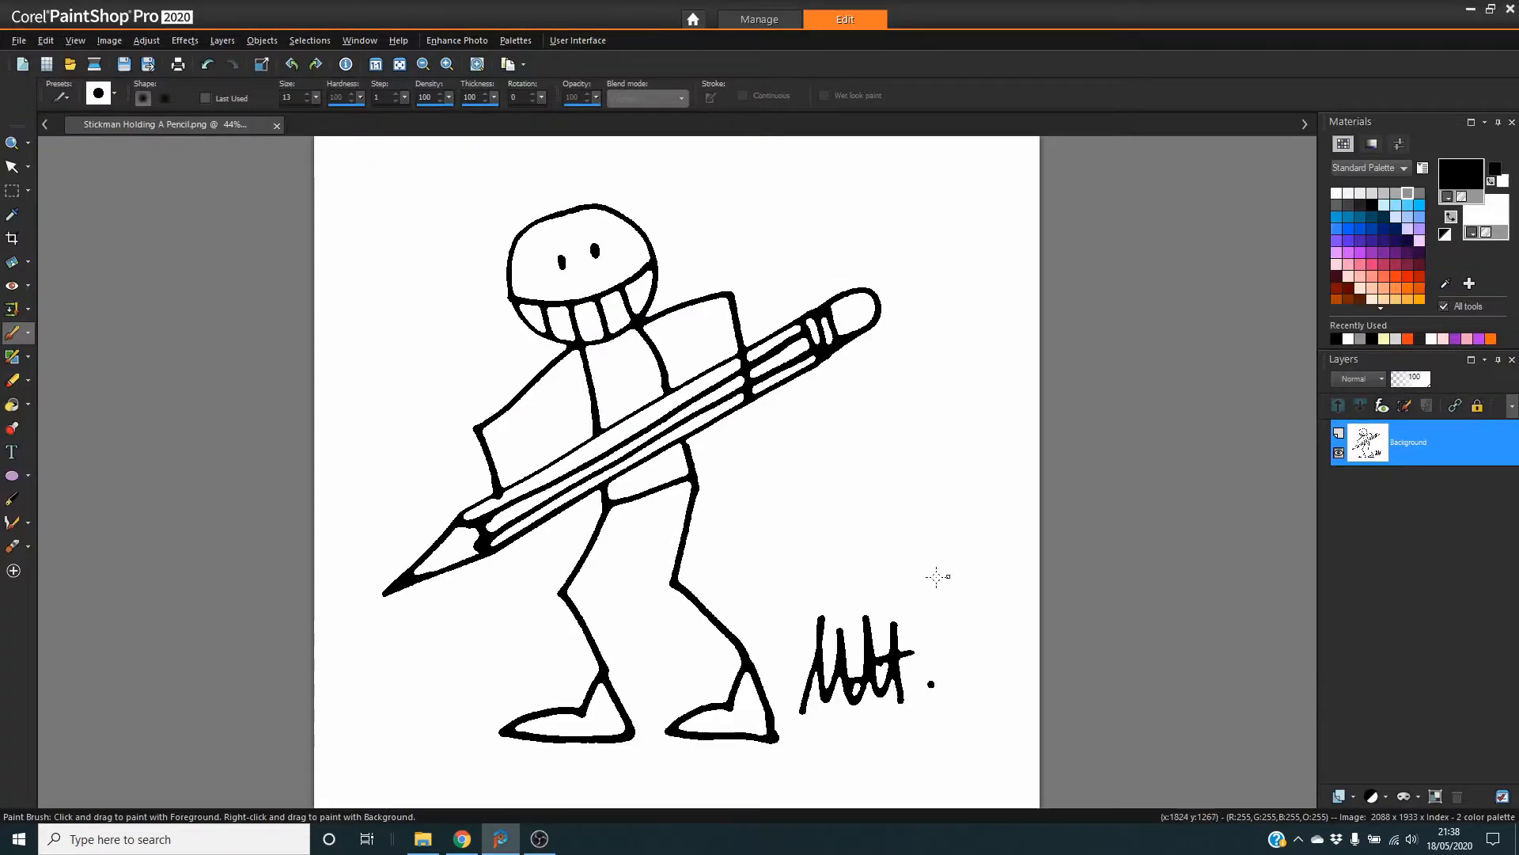
click(71, 65)
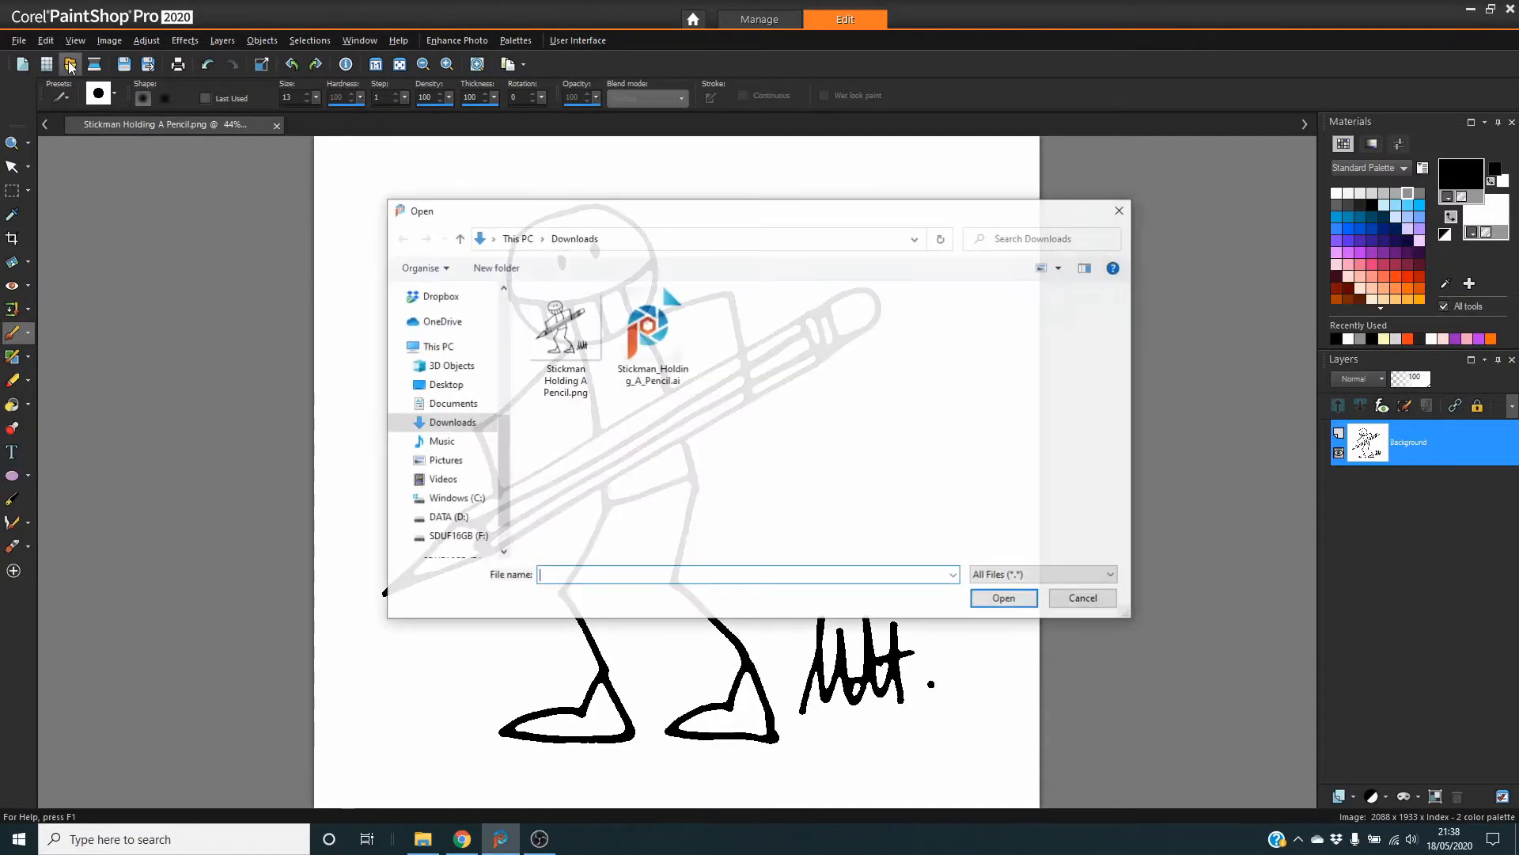
click(650, 332)
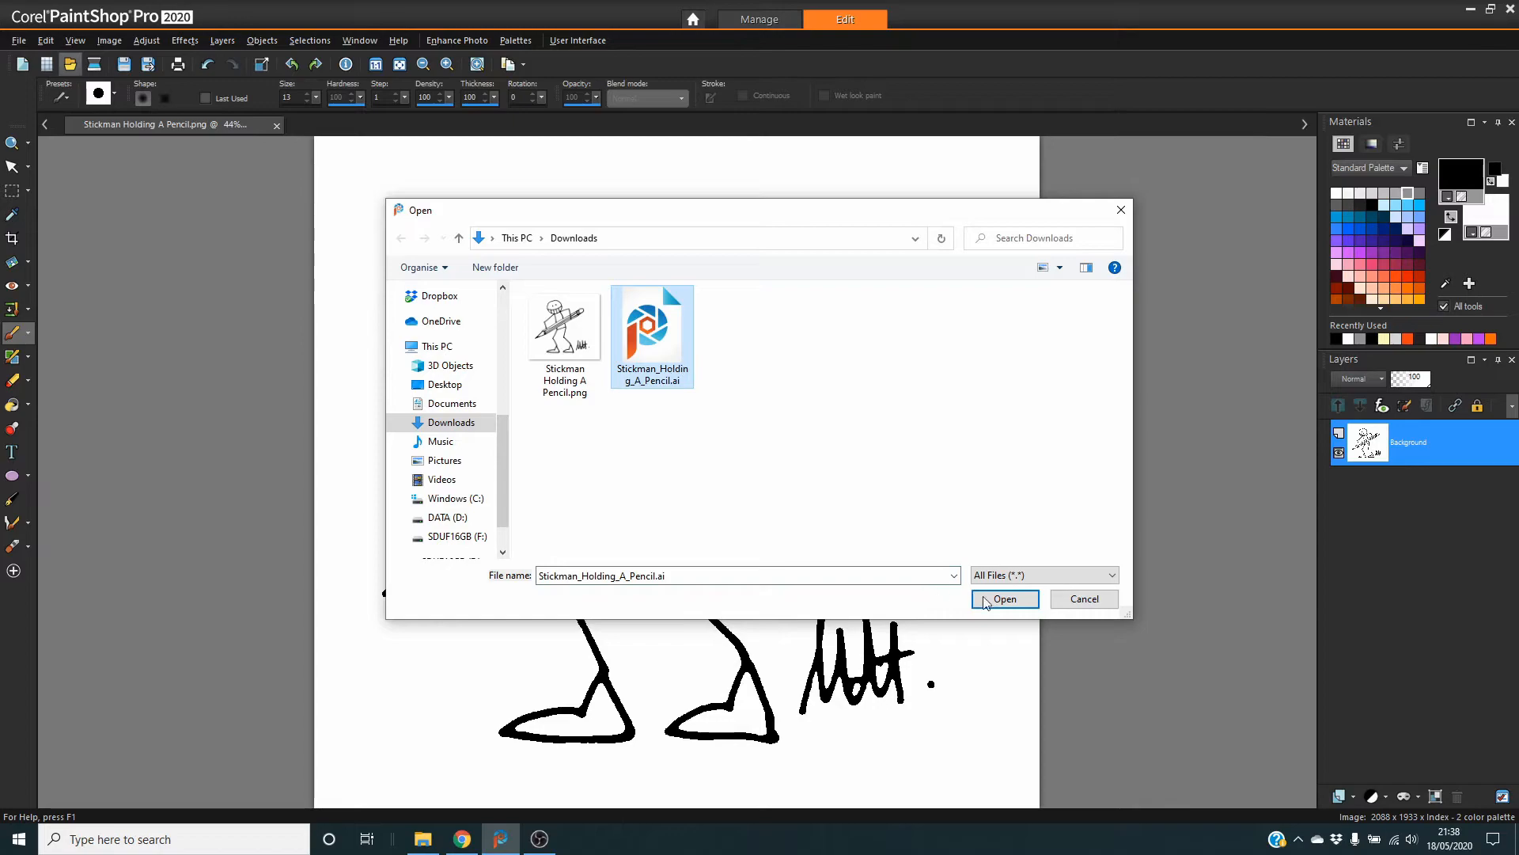
click(1004, 599)
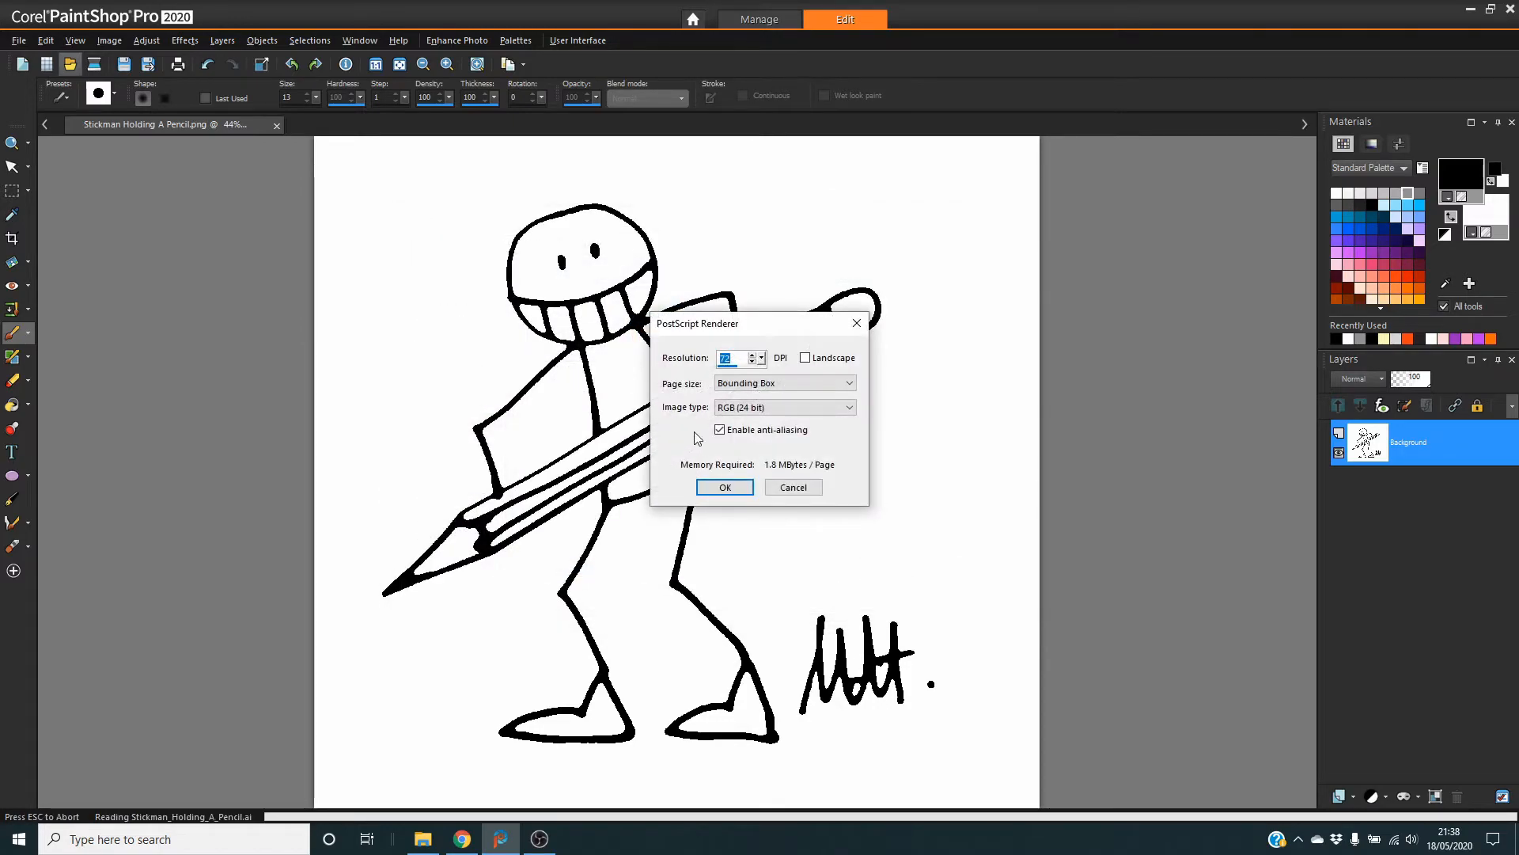
text(300)
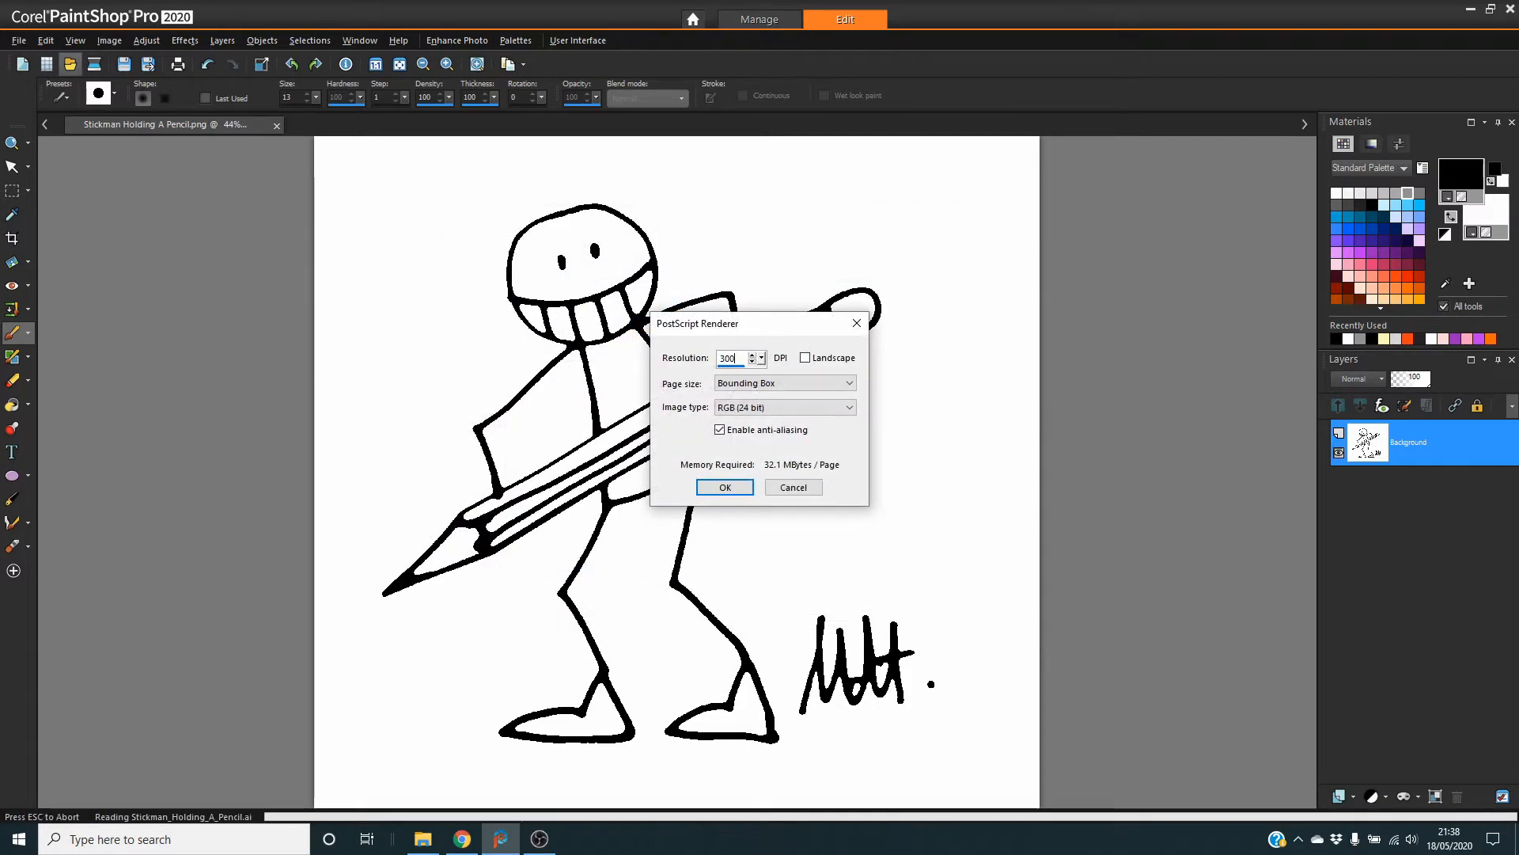
click(722, 487)
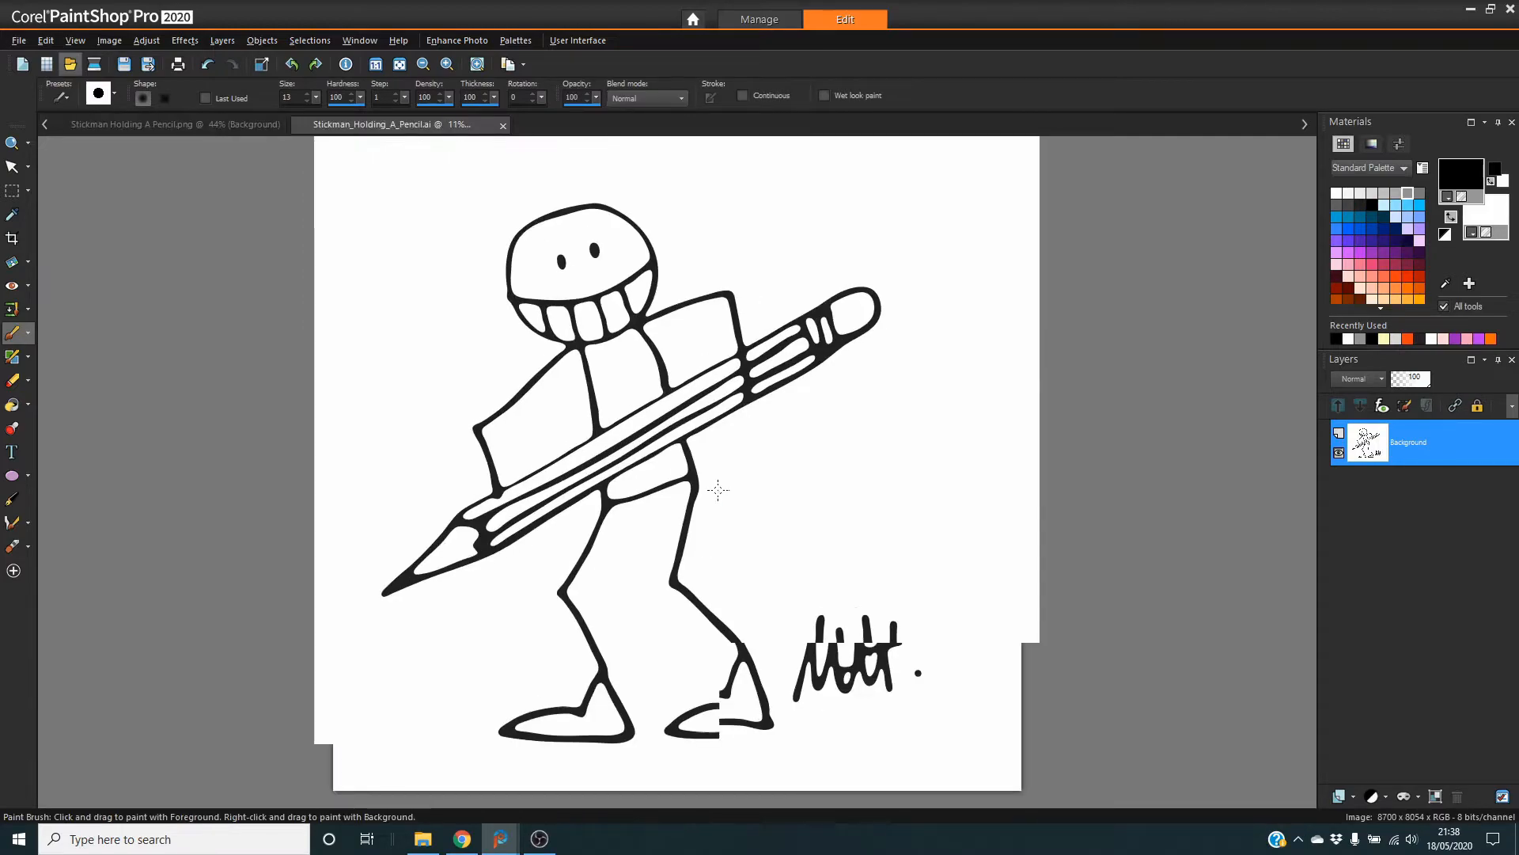
click(174, 124)
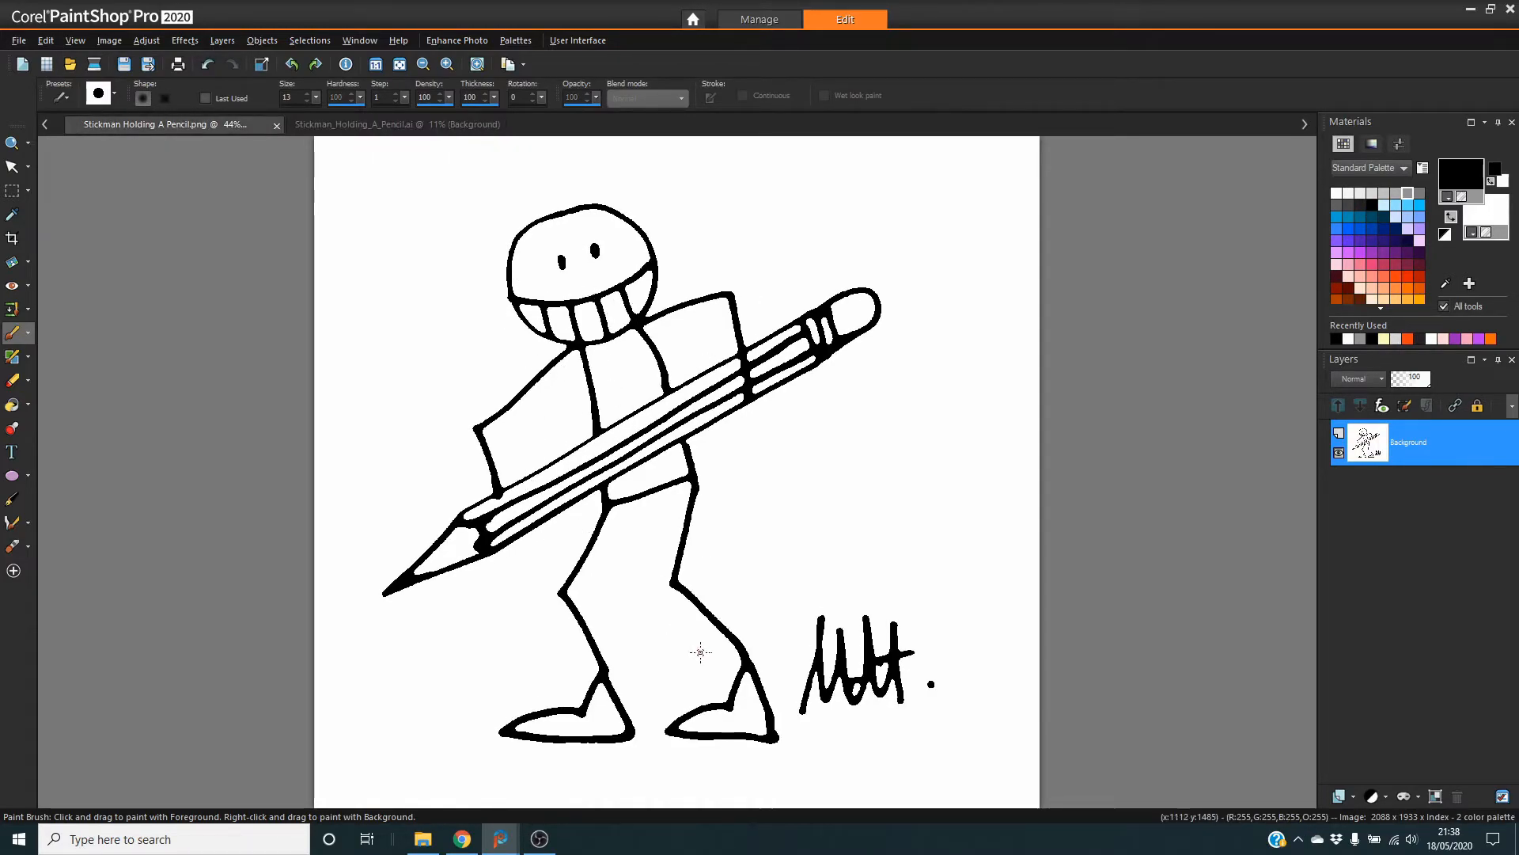
click(368, 125)
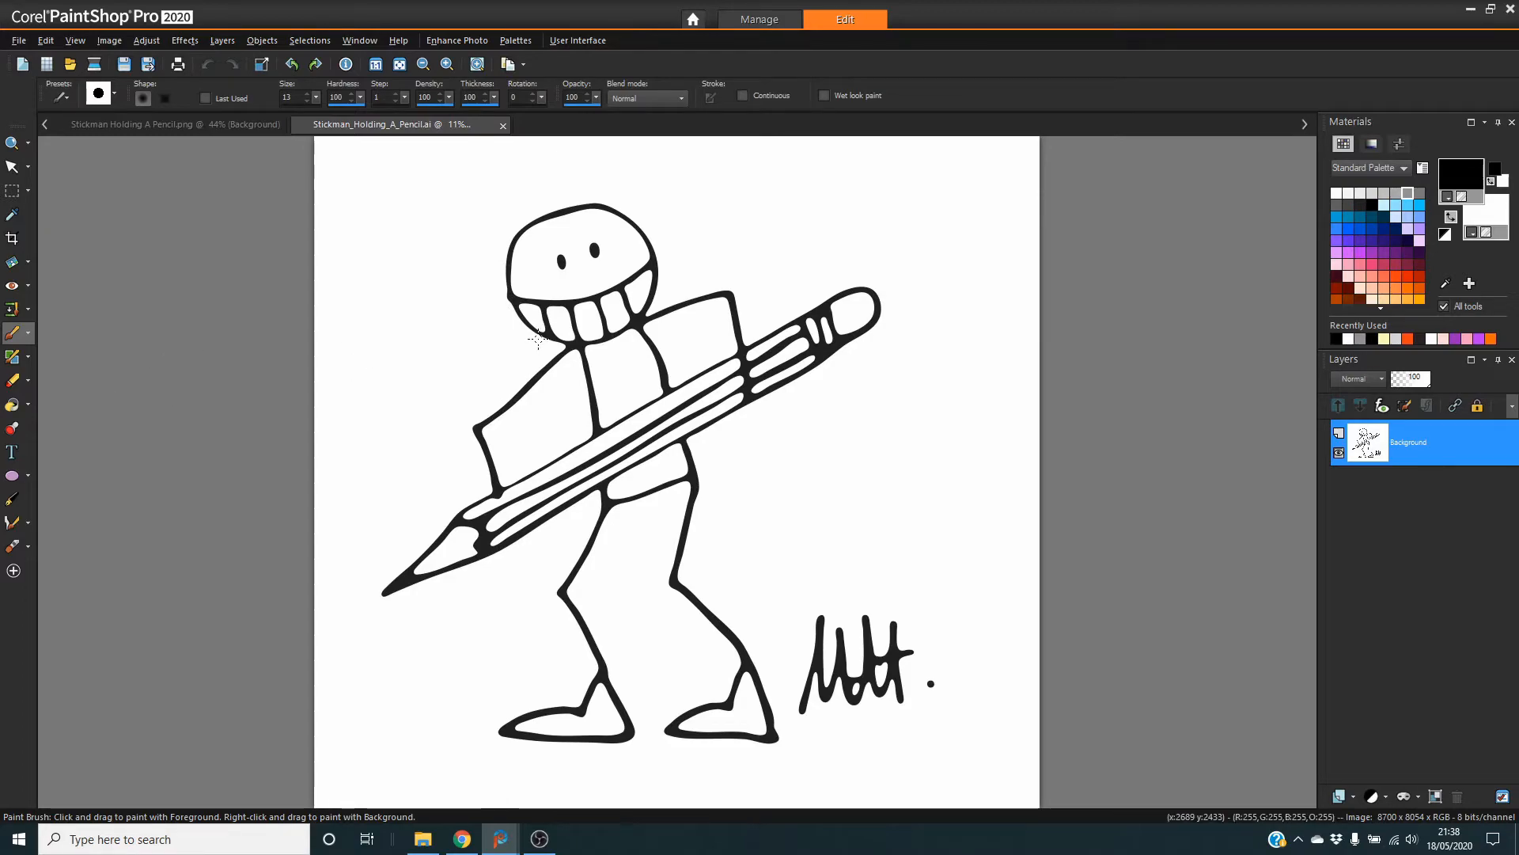
Flood-fill the traced stickman's outline and the dot beside the signature with pure black
click(12, 405)
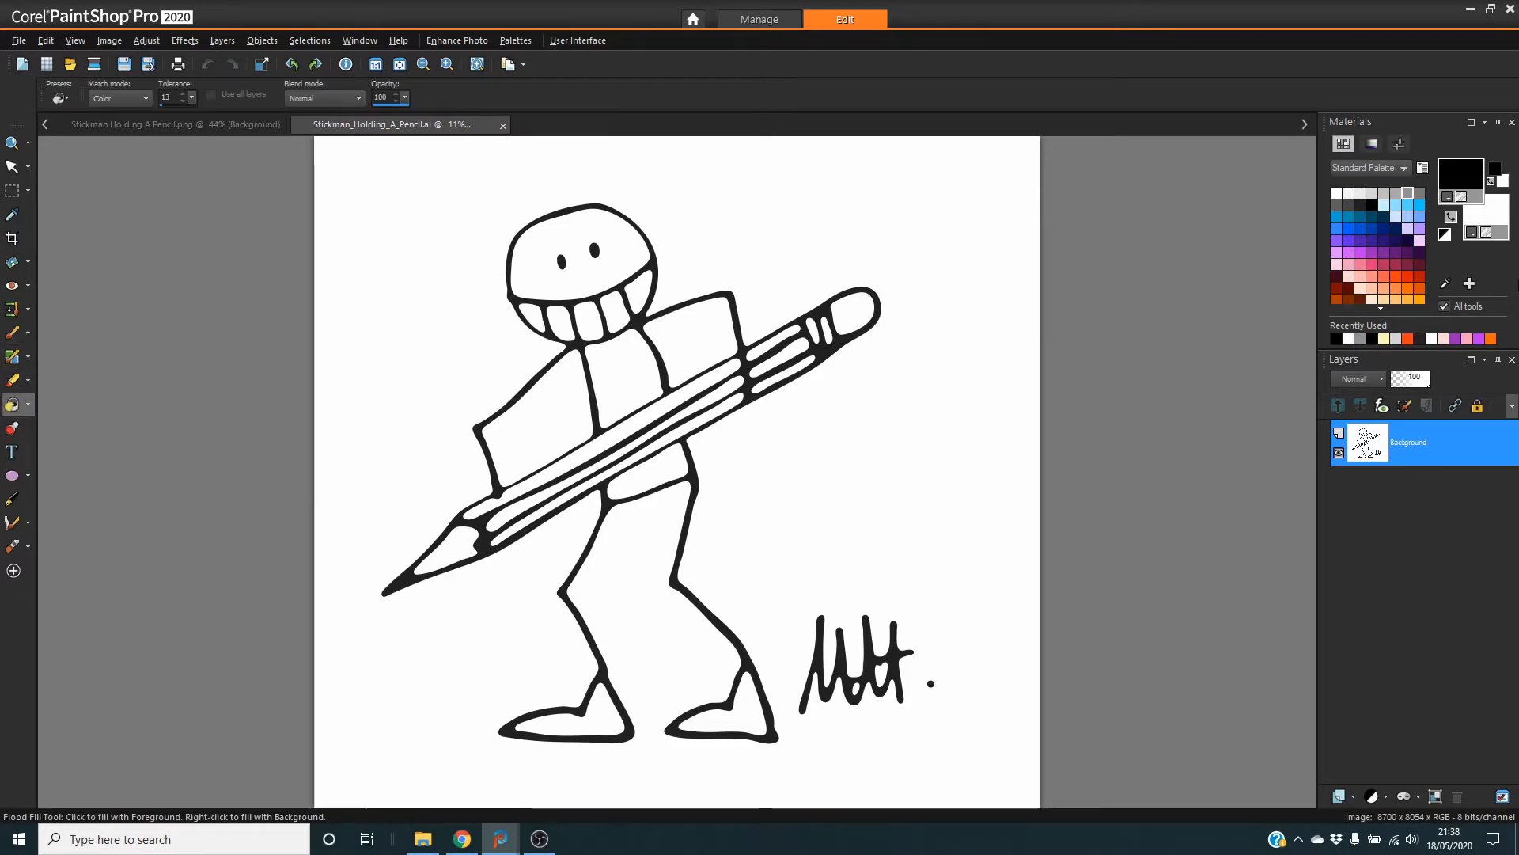
click(1374, 207)
click(637, 318)
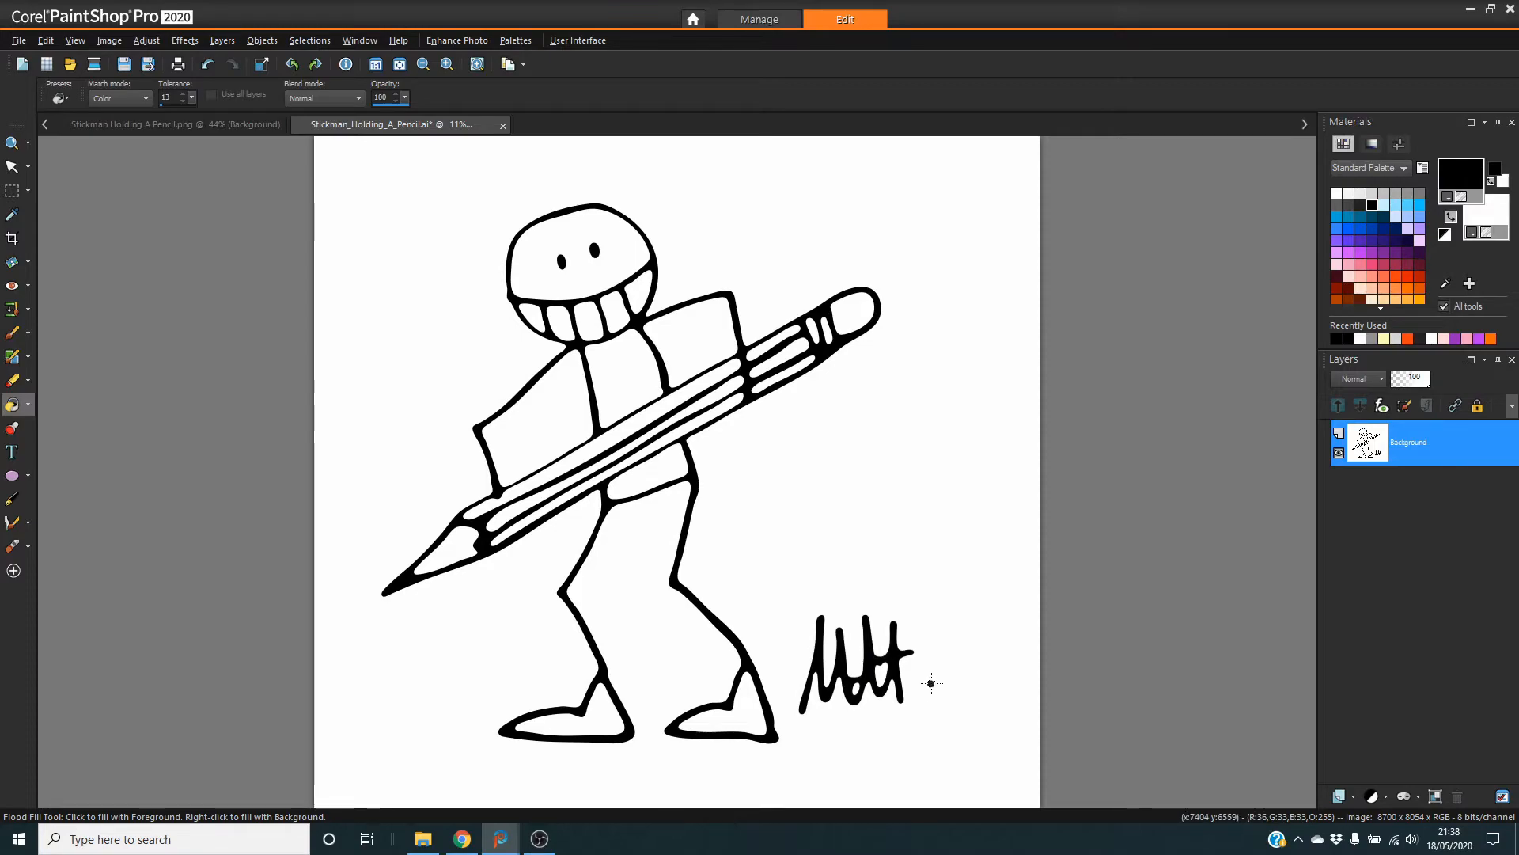
click(931, 683)
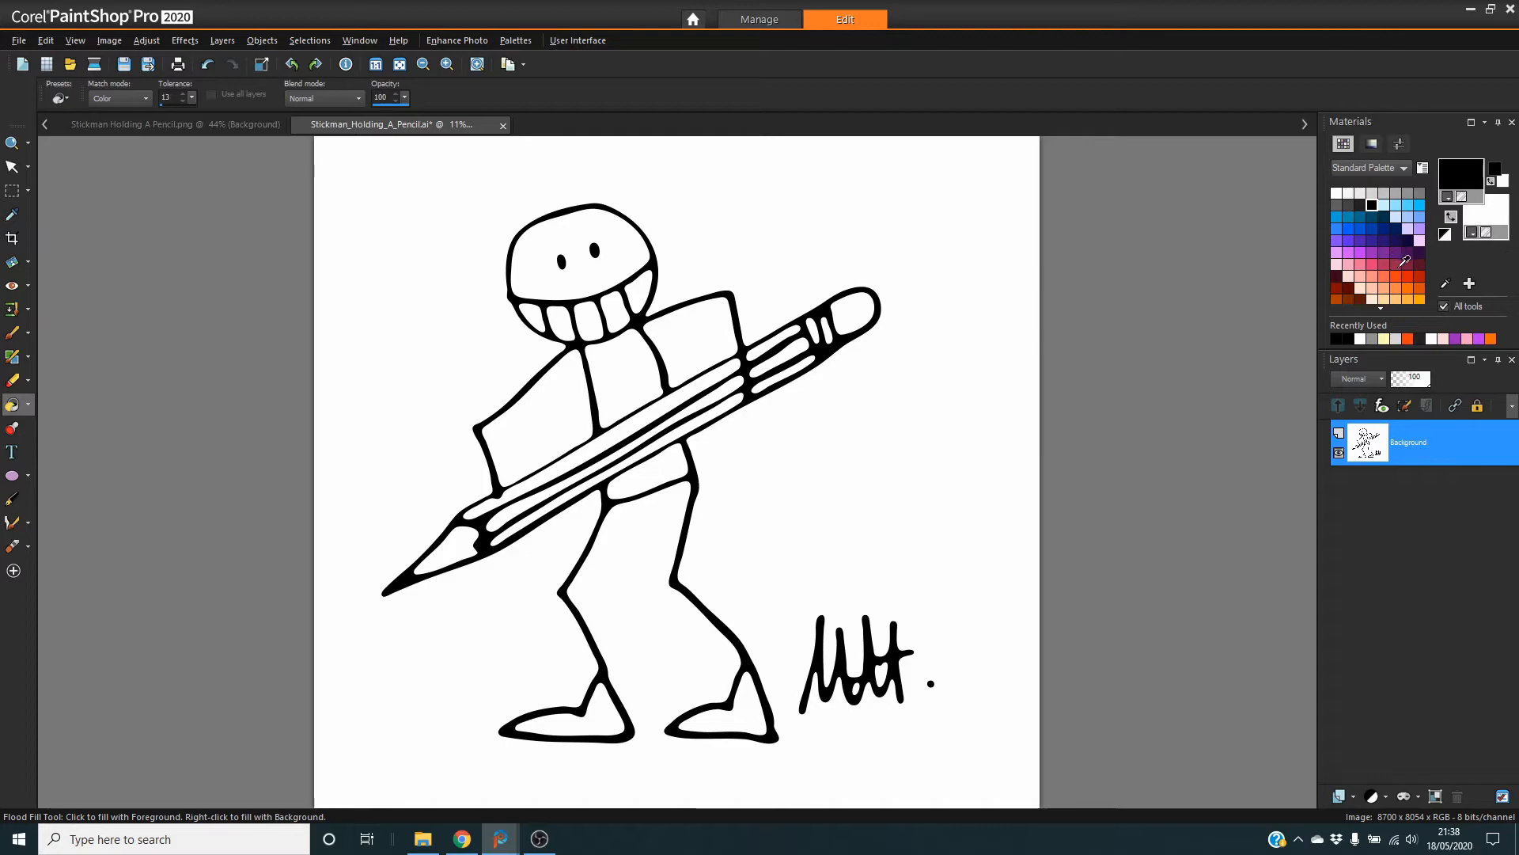
Flood-fill the pencil's upper and lower outer stripes with orange-red on both sides of the hand line
click(1396, 276)
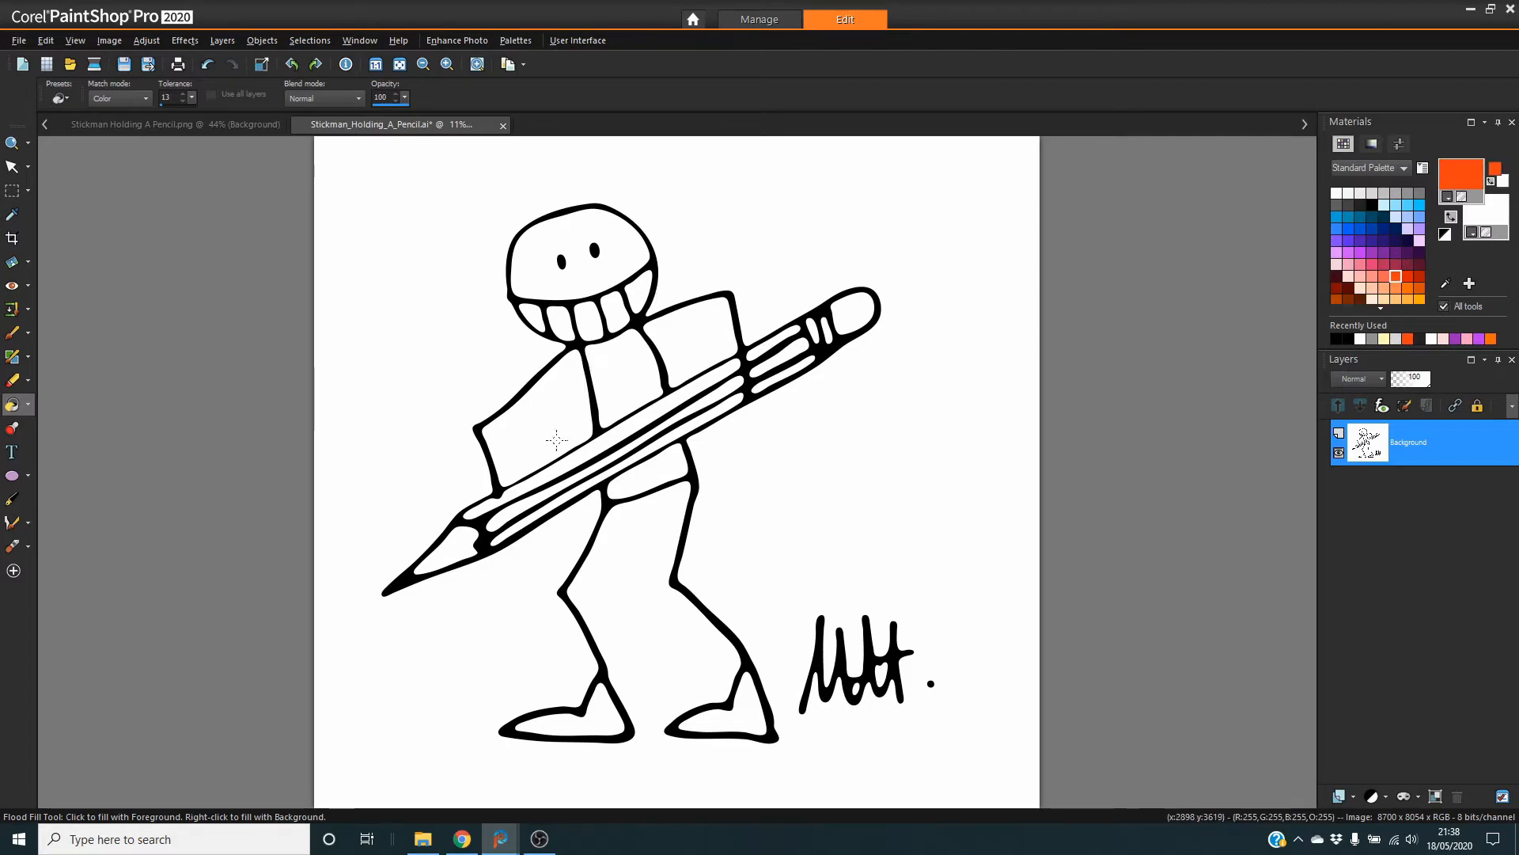
click(582, 455)
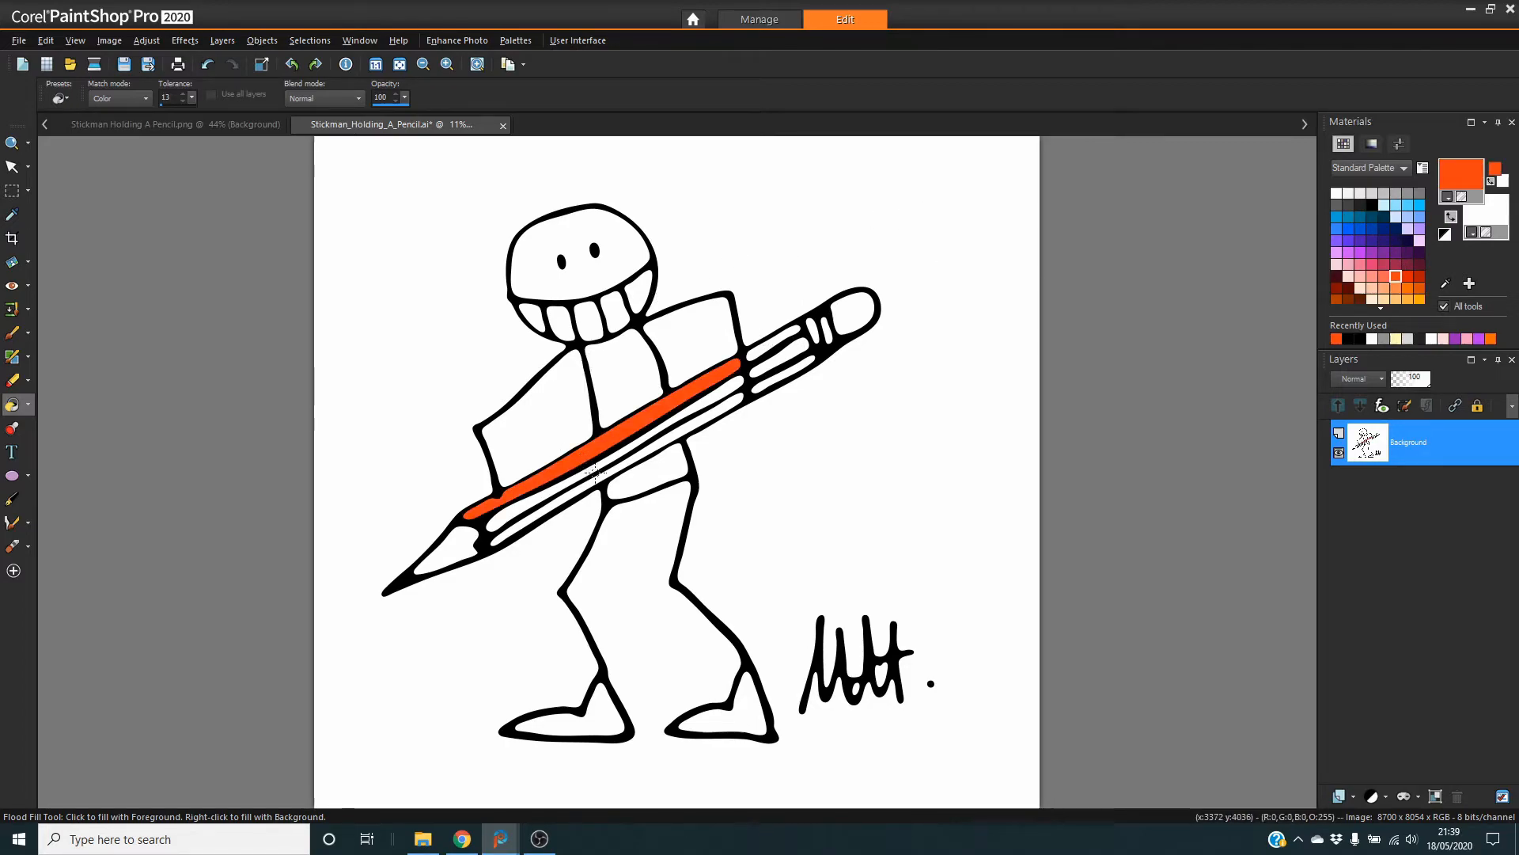
click(616, 472)
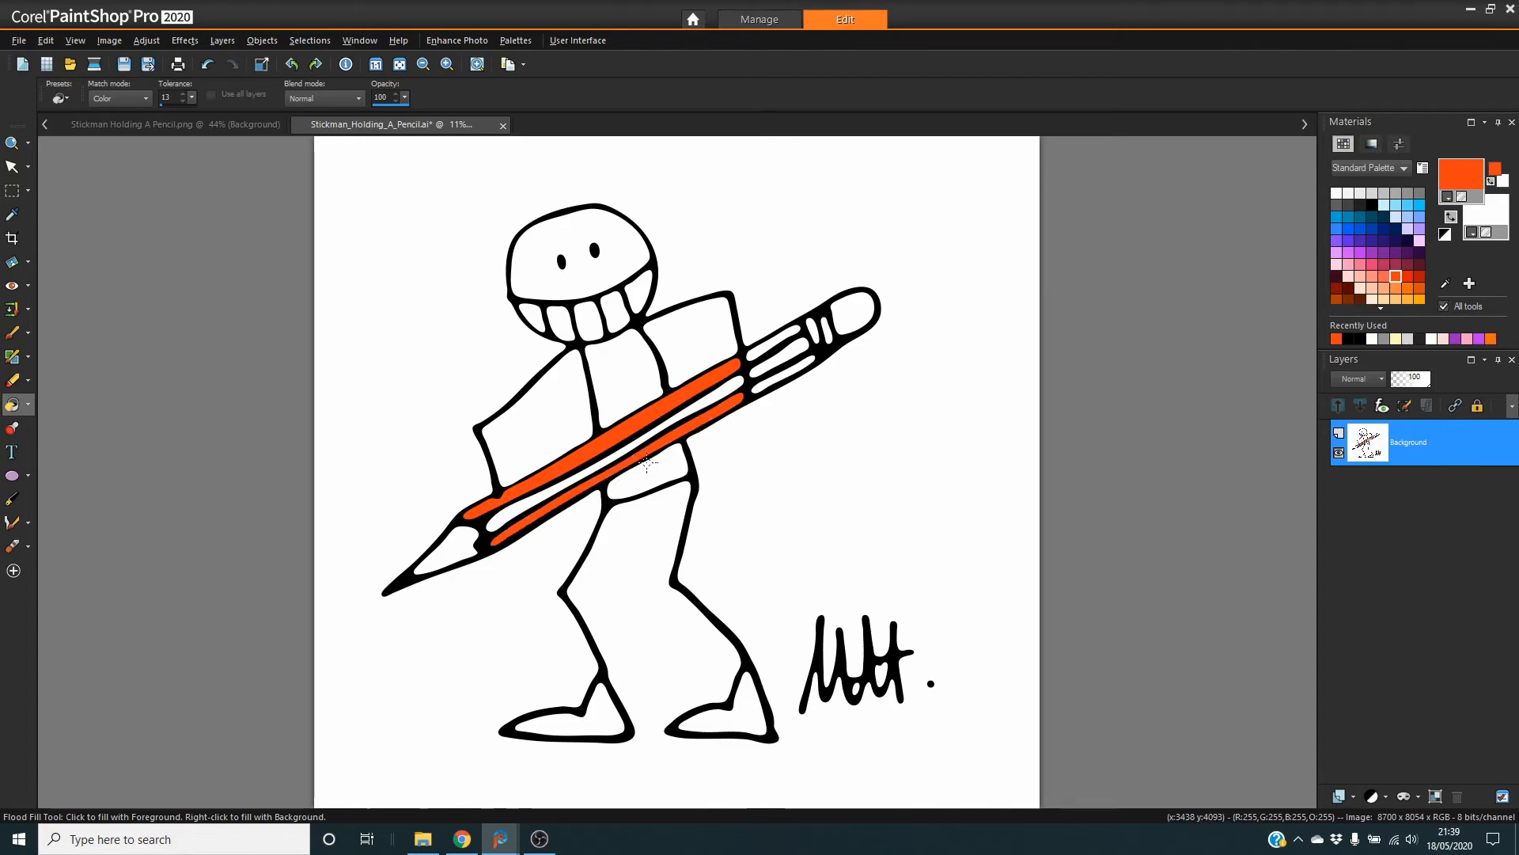
click(762, 351)
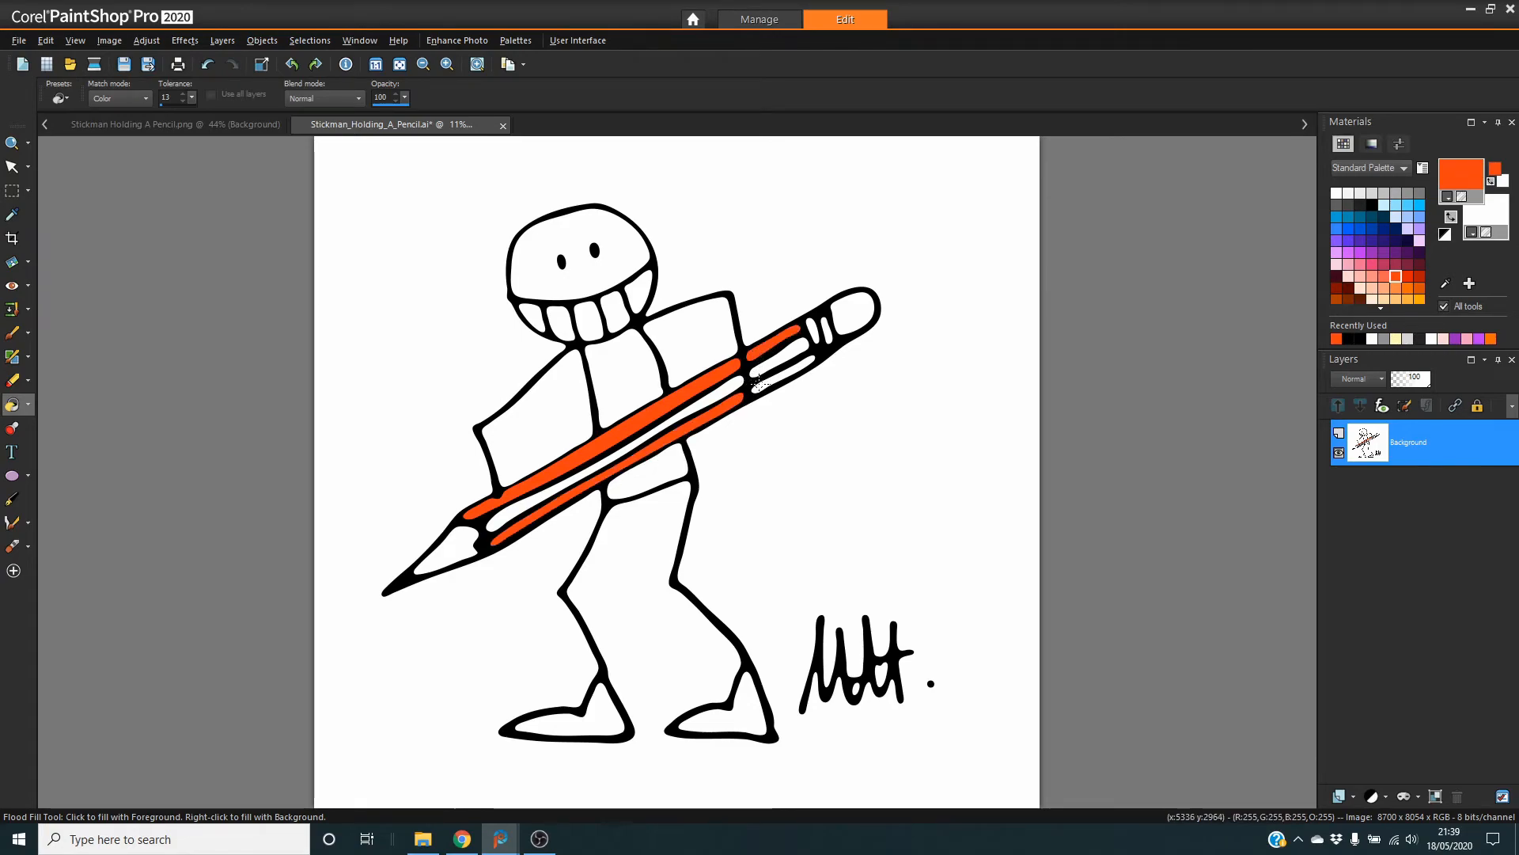
click(761, 383)
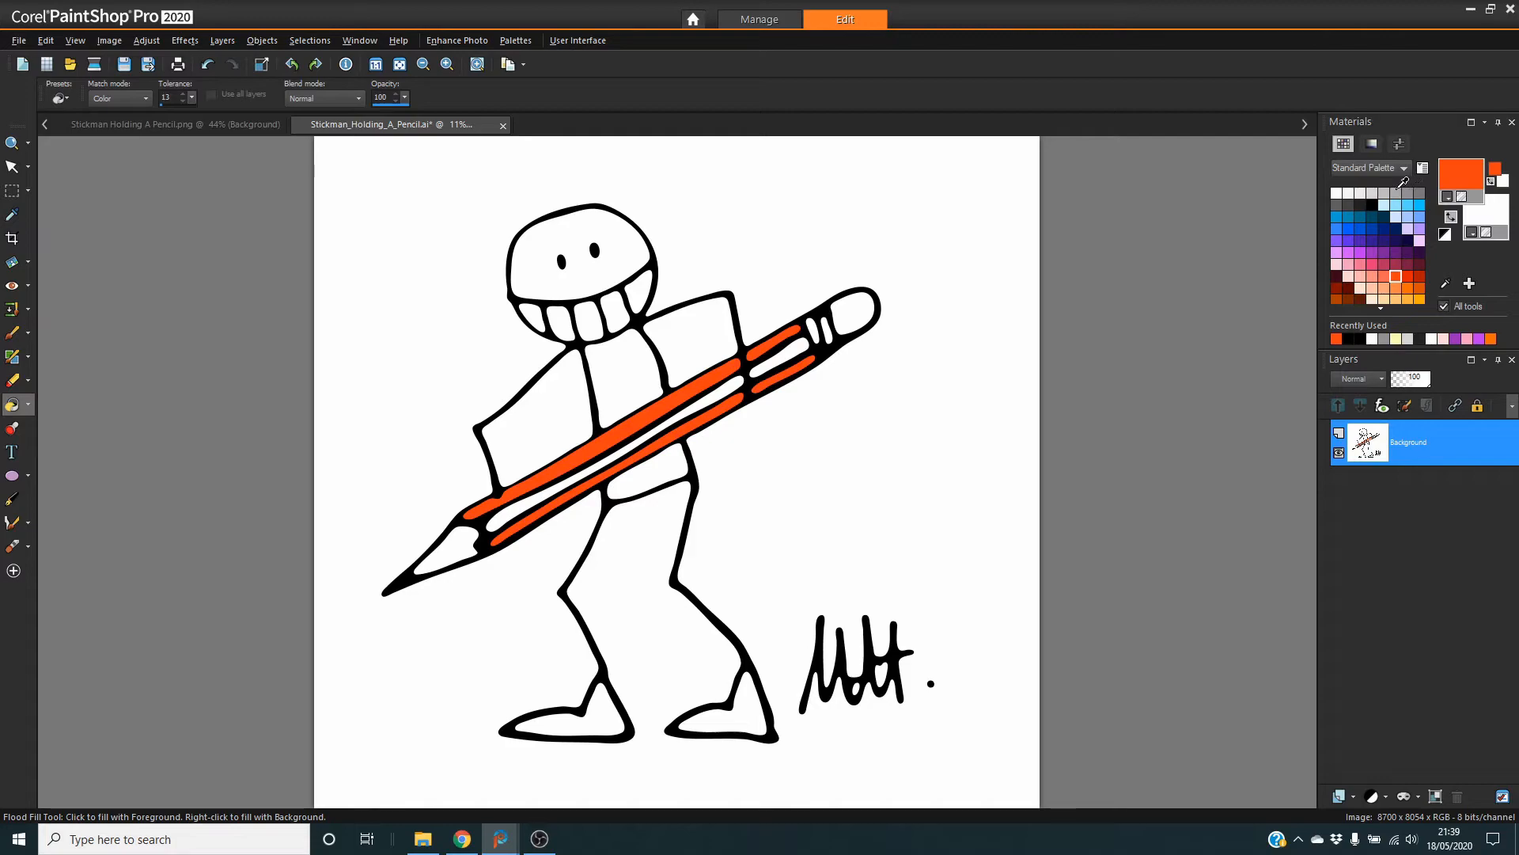
Flood-fill the pencil's two narrow bands near the eraser with light grey and its sharpened wooden tip with pale yellow
click(1372, 192)
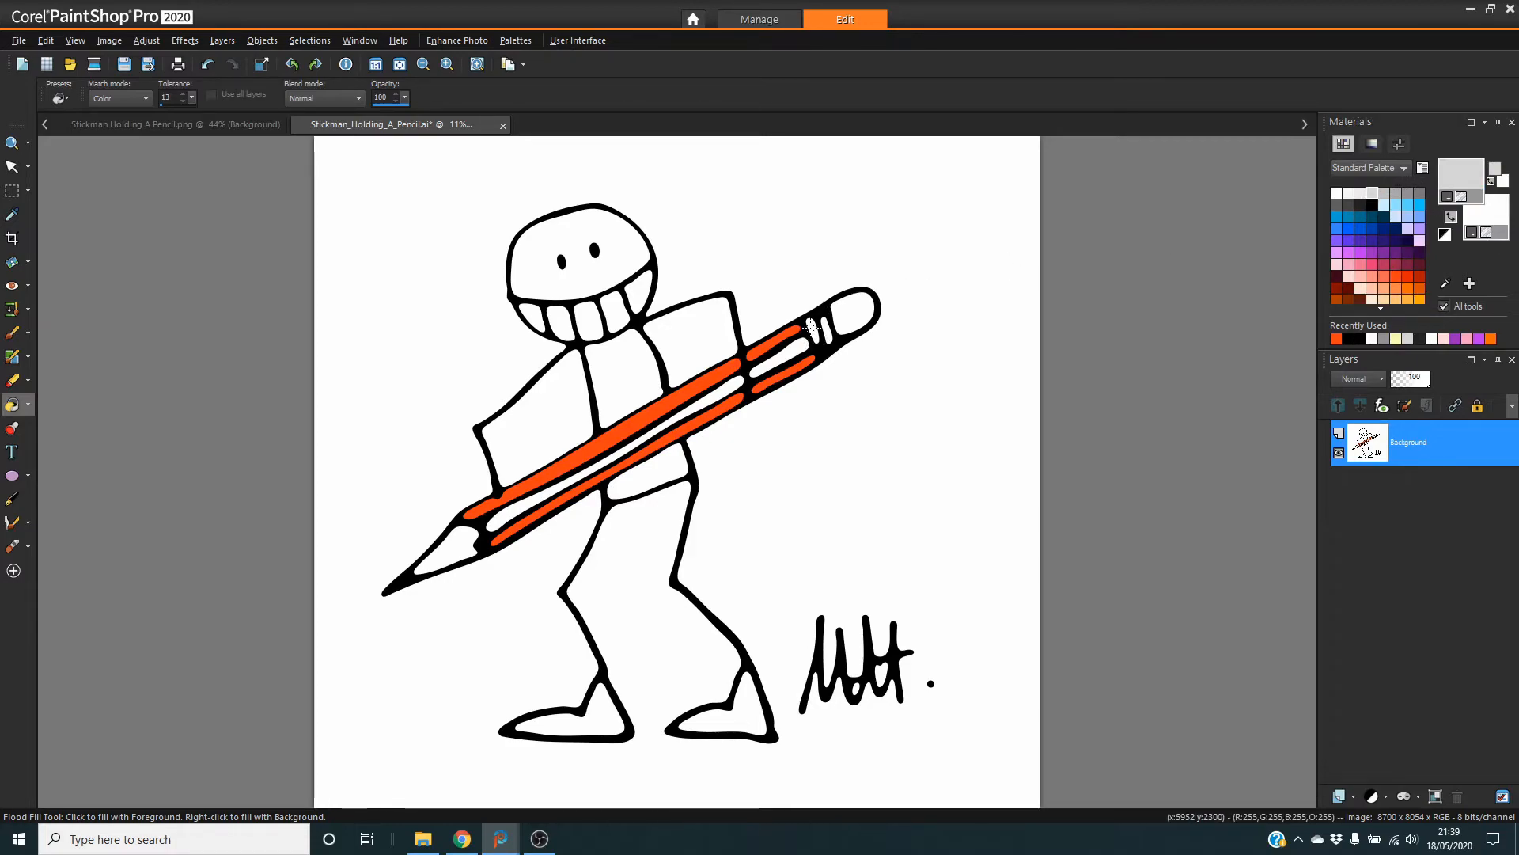
click(810, 326)
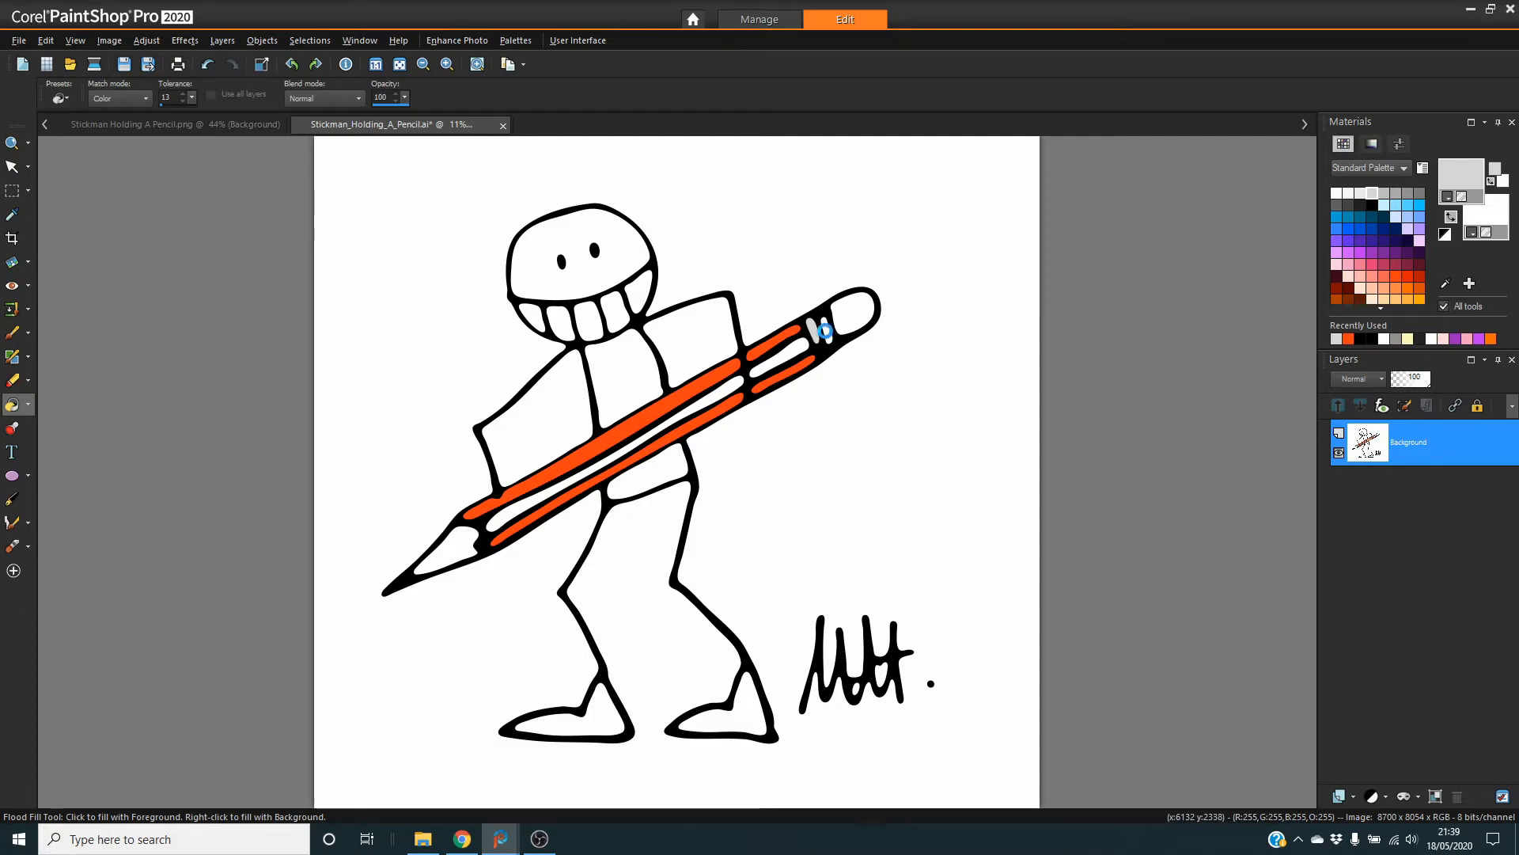
scroll(1375, 238, down, 2)
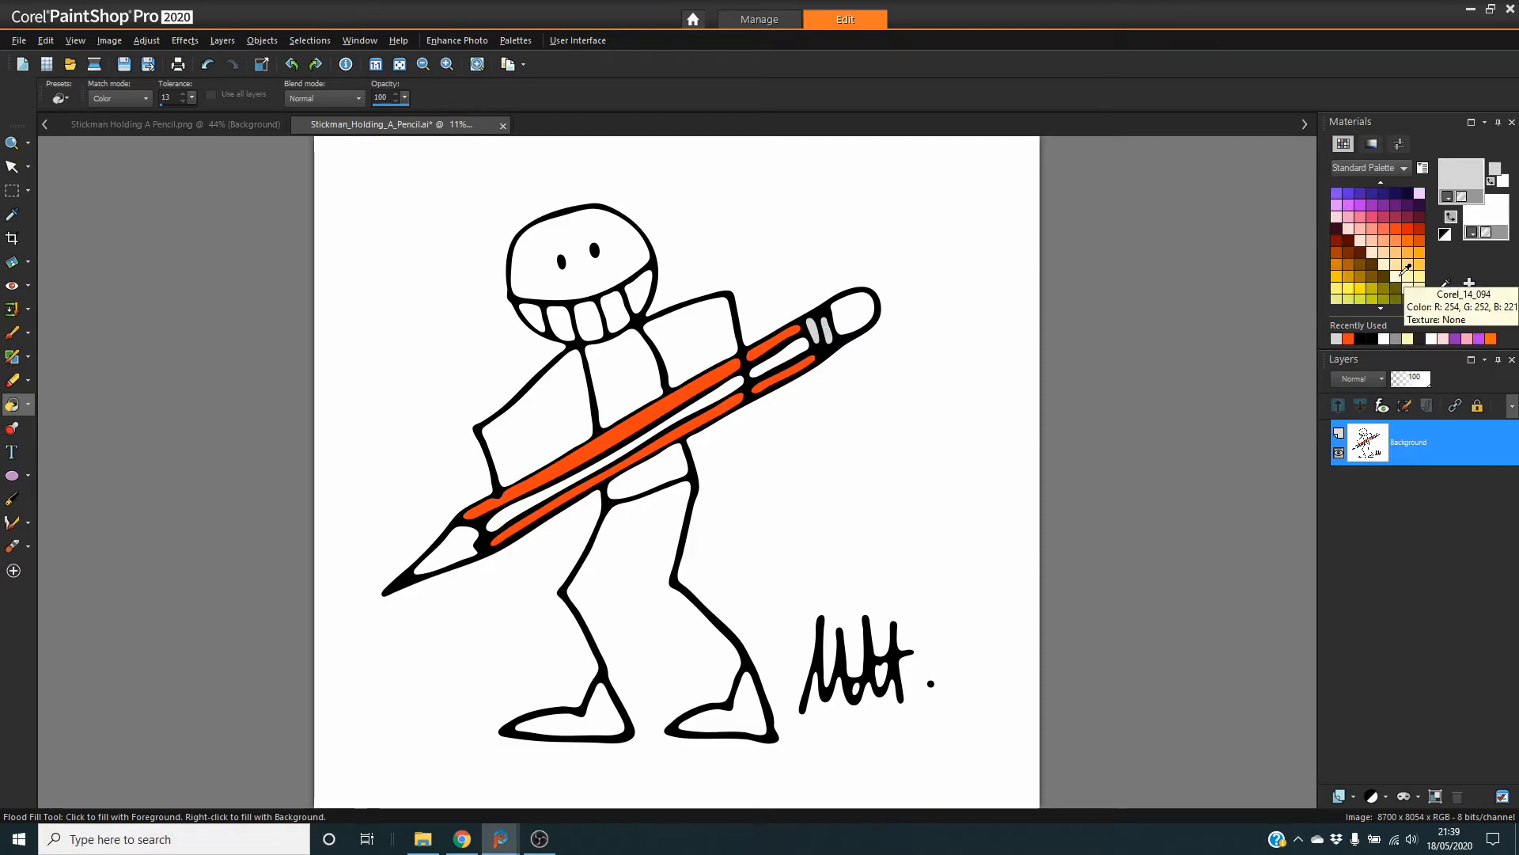
click(1401, 269)
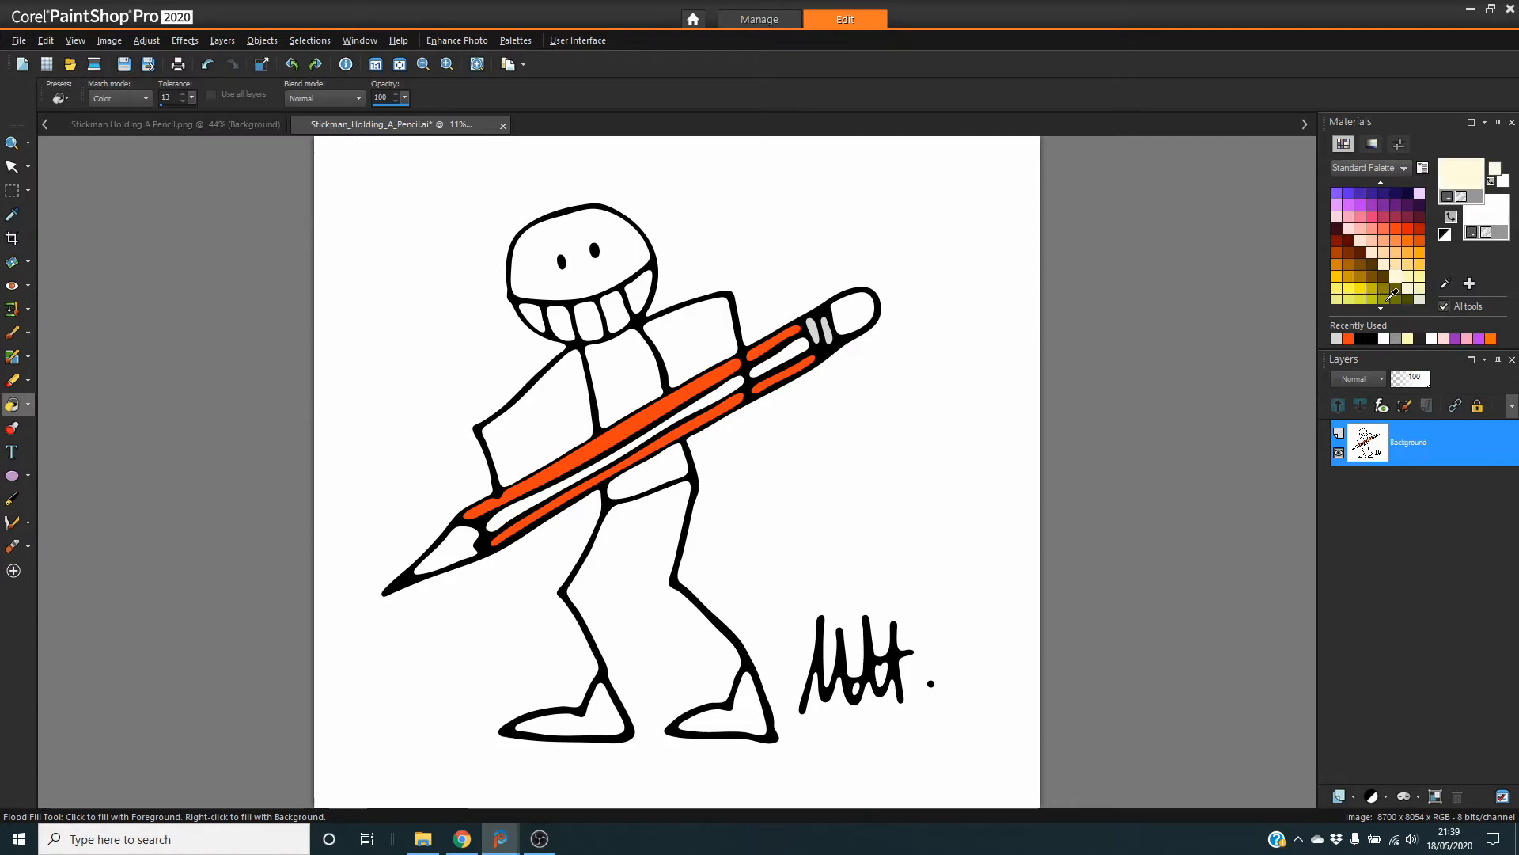
click(446, 546)
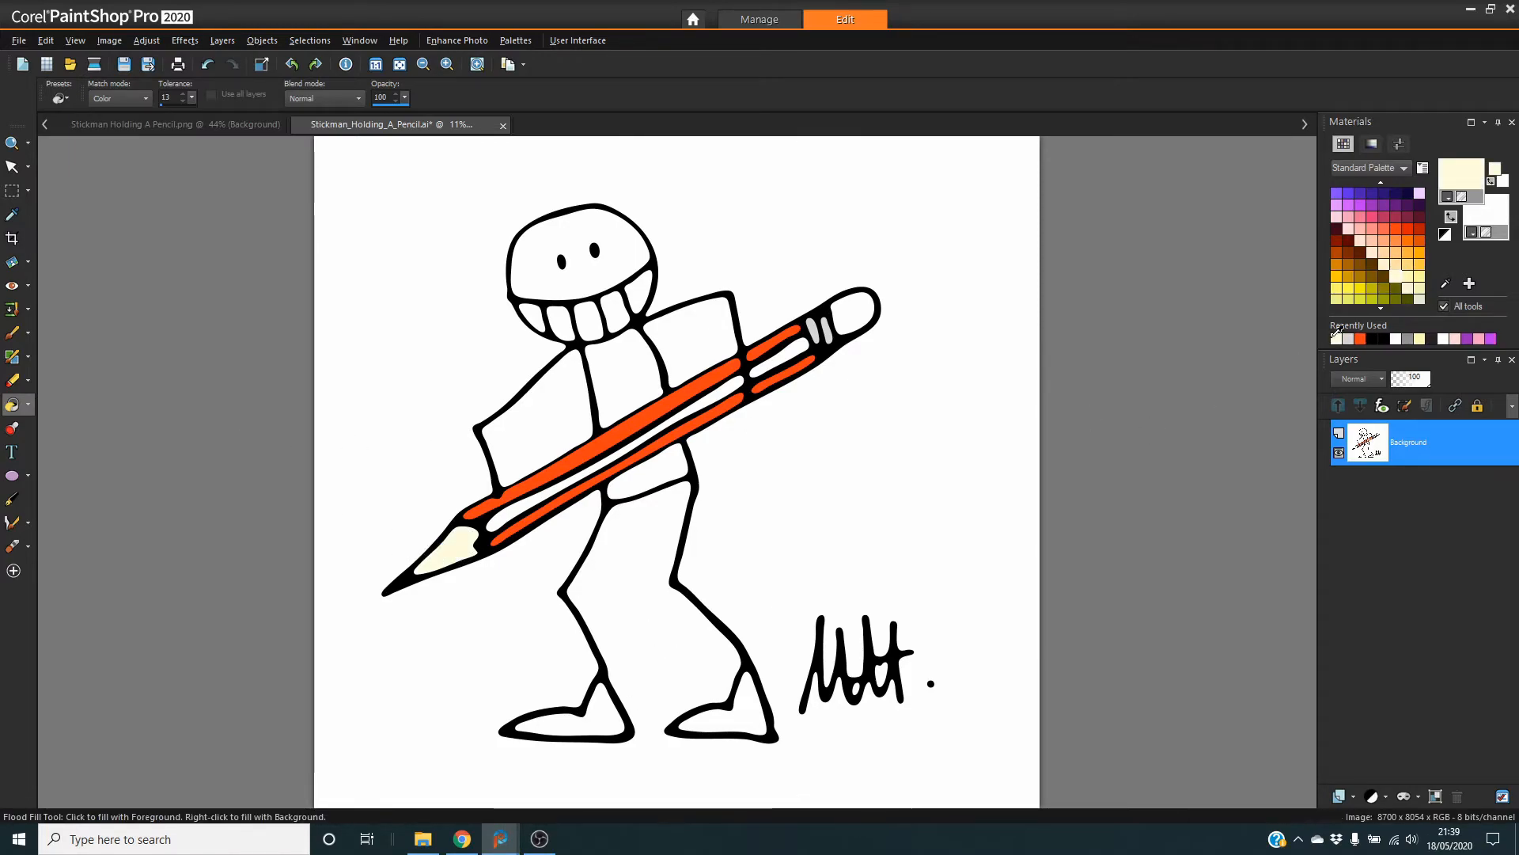
click(1409, 276)
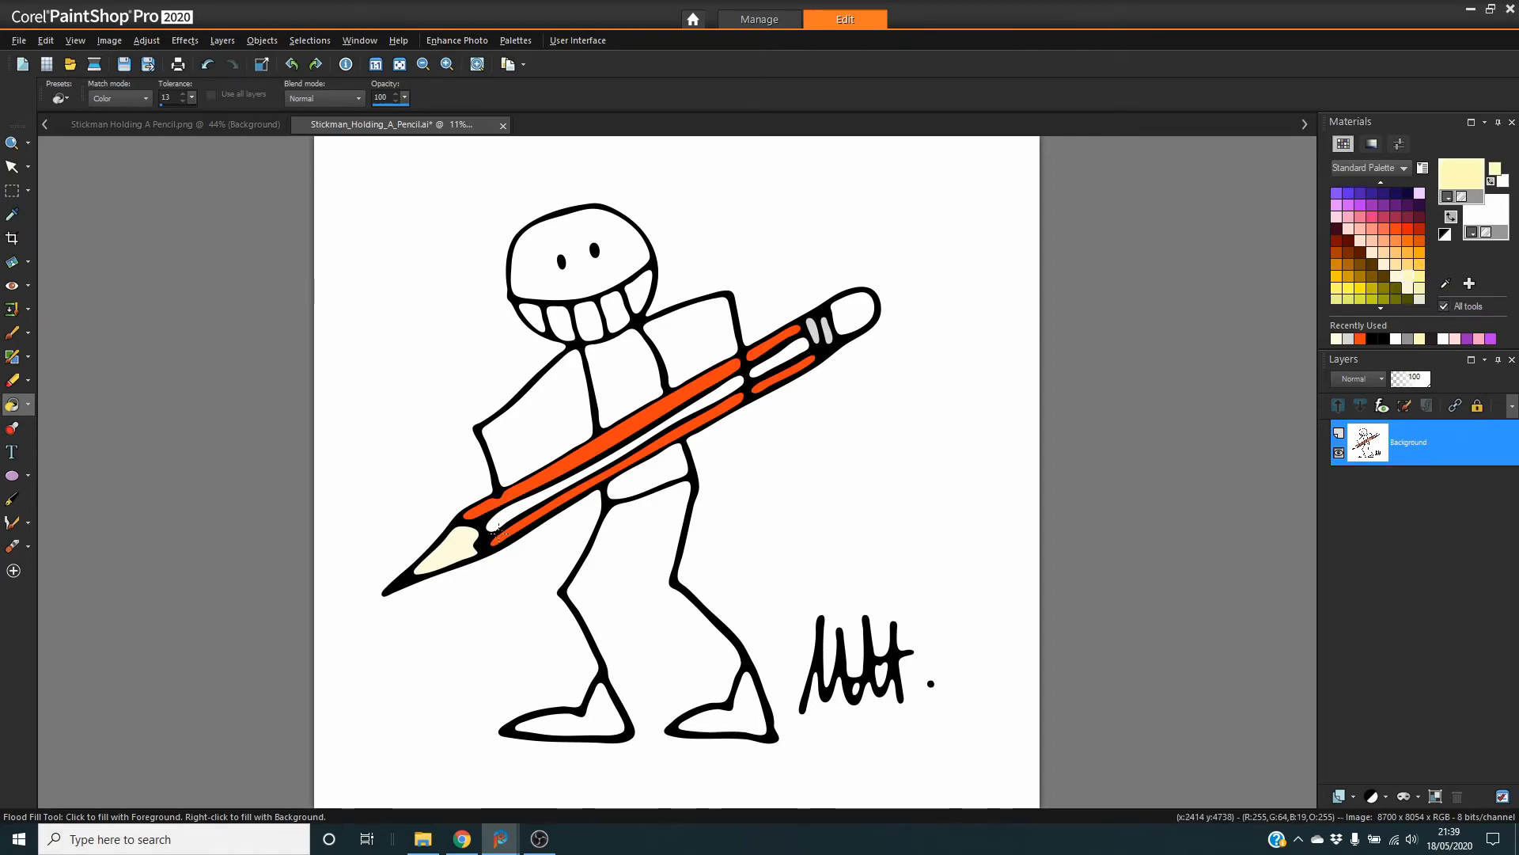
click(439, 550)
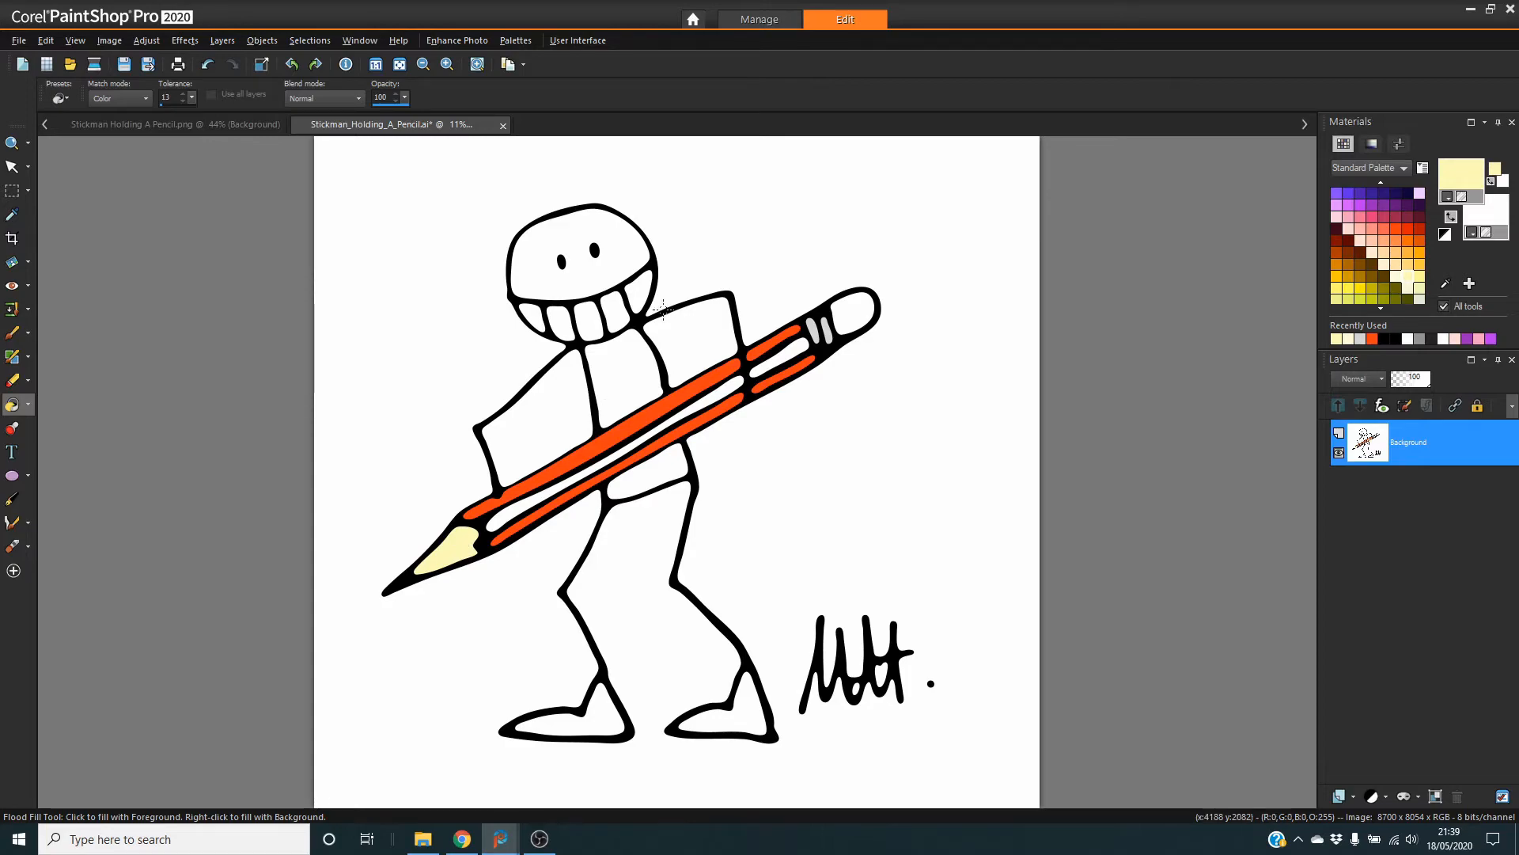
Resize the coloured image to 1167 x 1080 pixels with bicubic resampling and fit it to the window
key(shift+s)
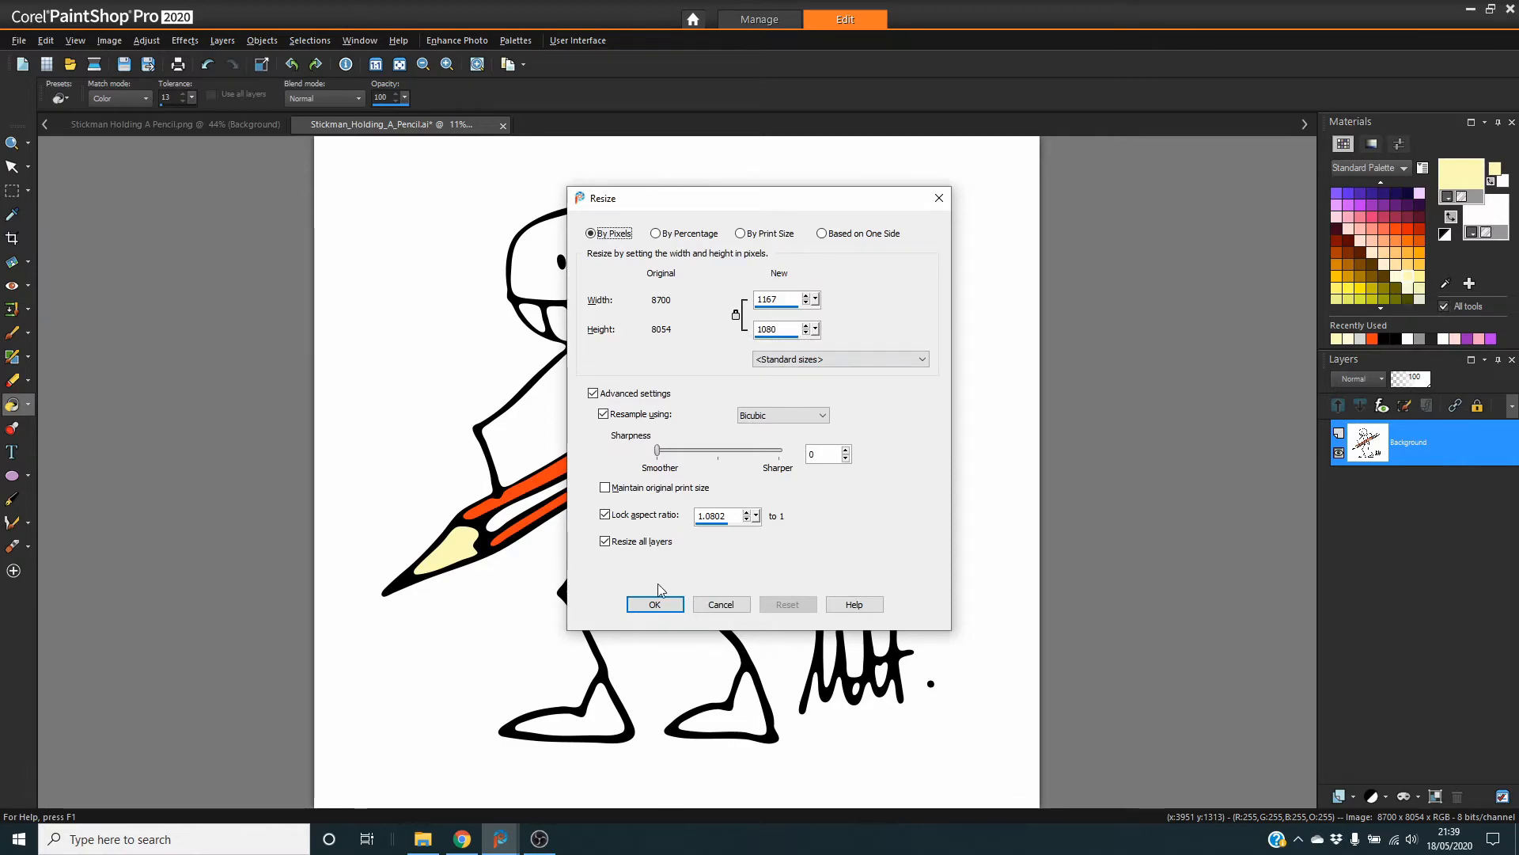
click(652, 603)
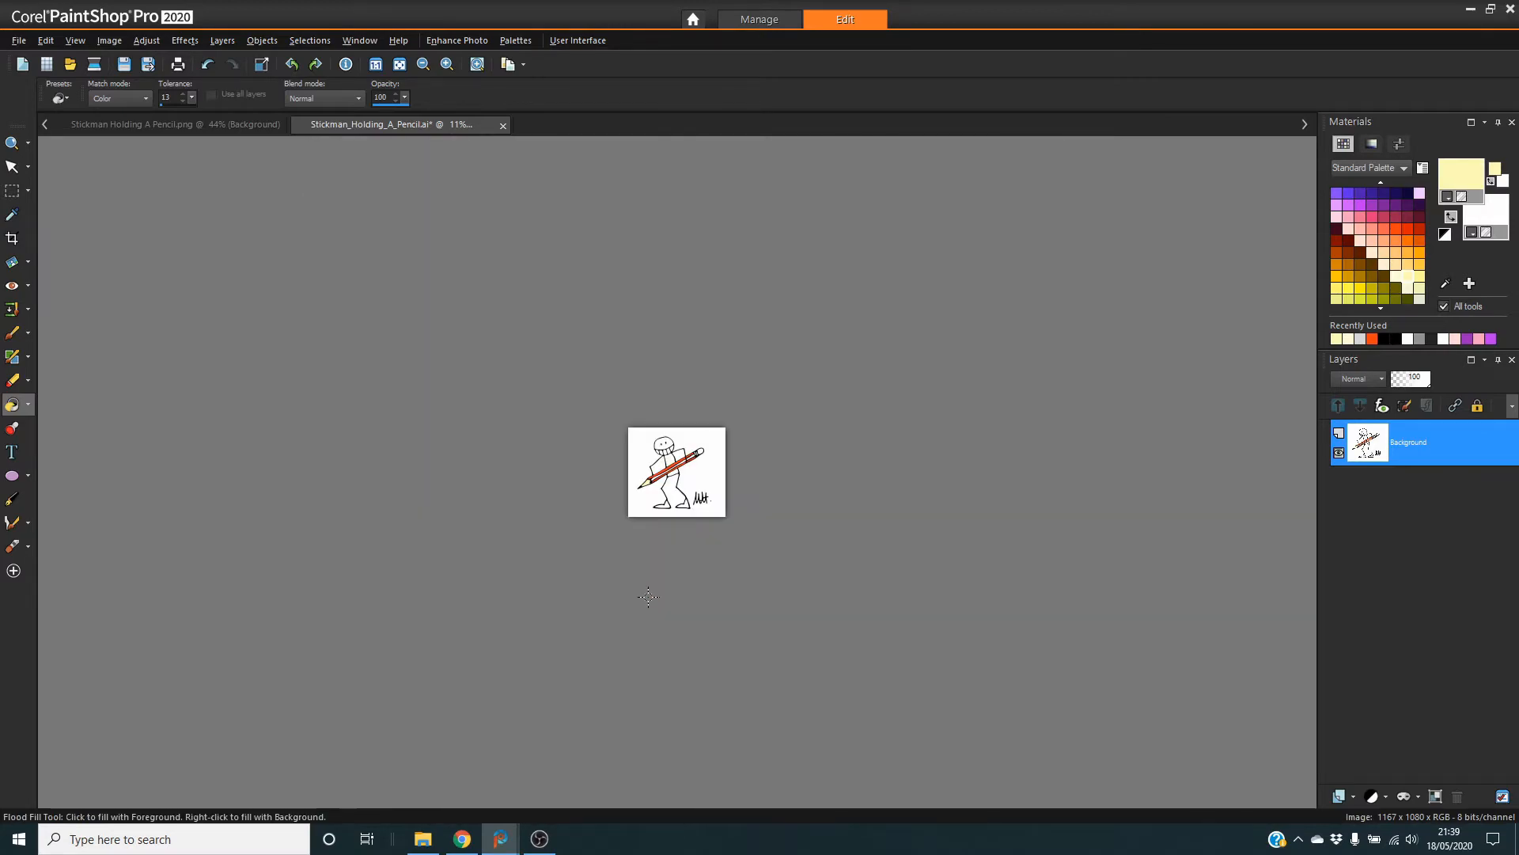
click(399, 64)
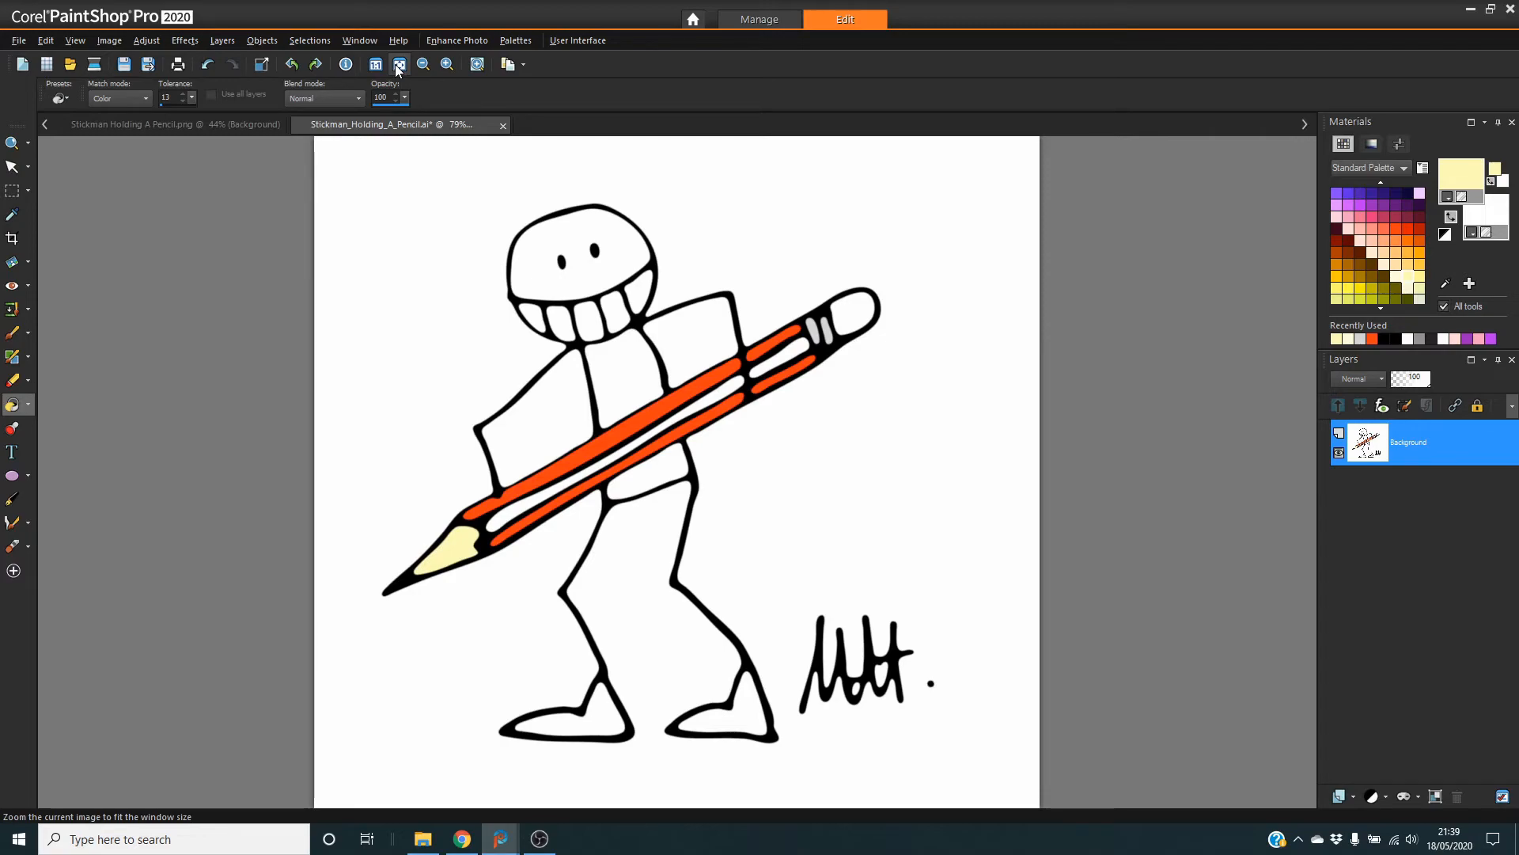
Save the resized drawing as Stickman Holding A Pencil Final.png in the Downloads folder
click(18, 40)
click(87, 225)
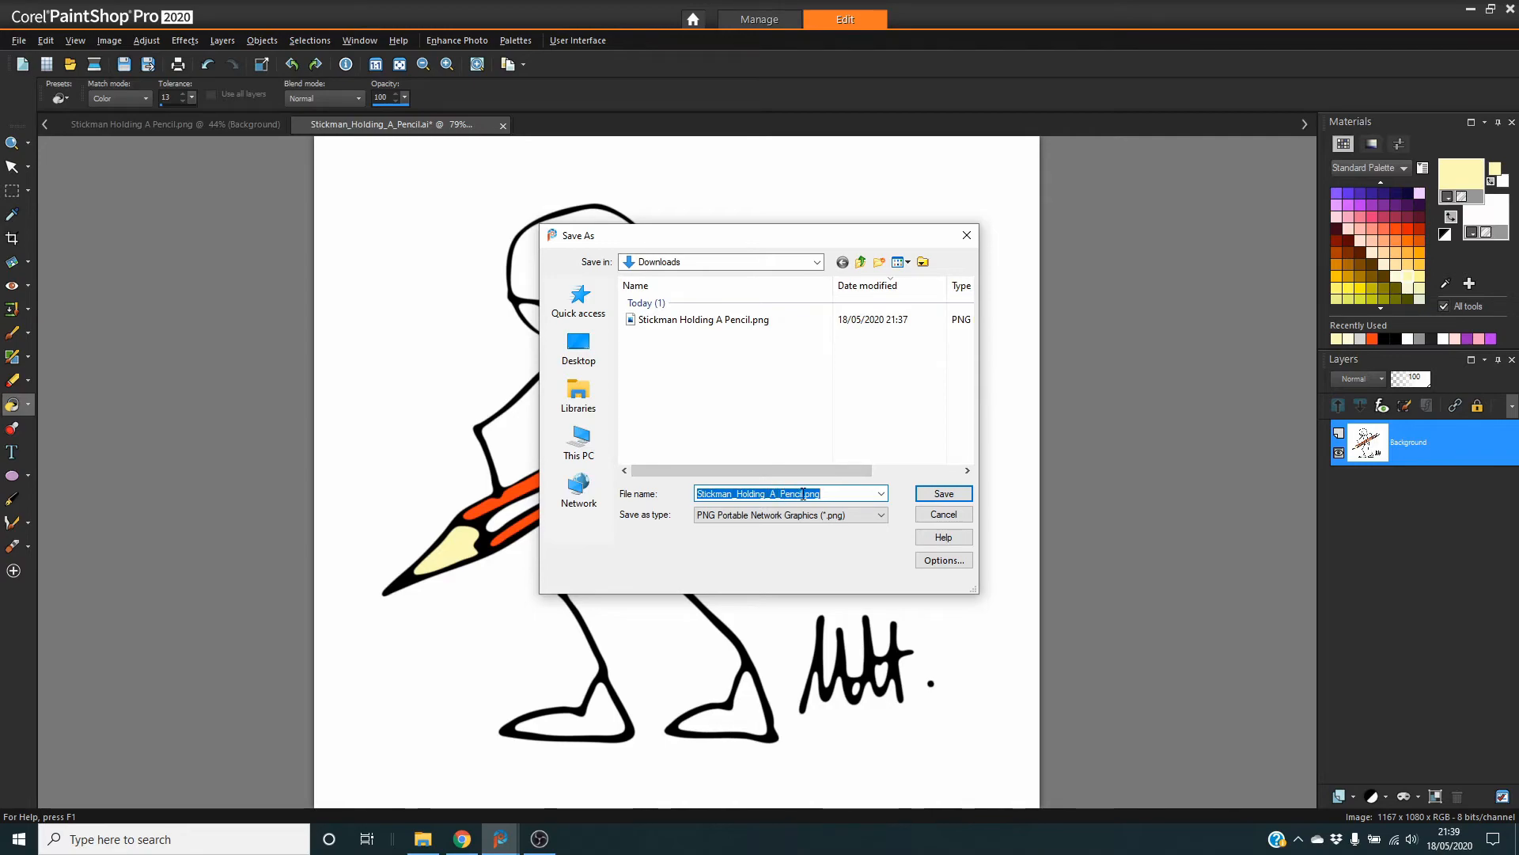
drag(802, 494, 504, 491)
text(S)
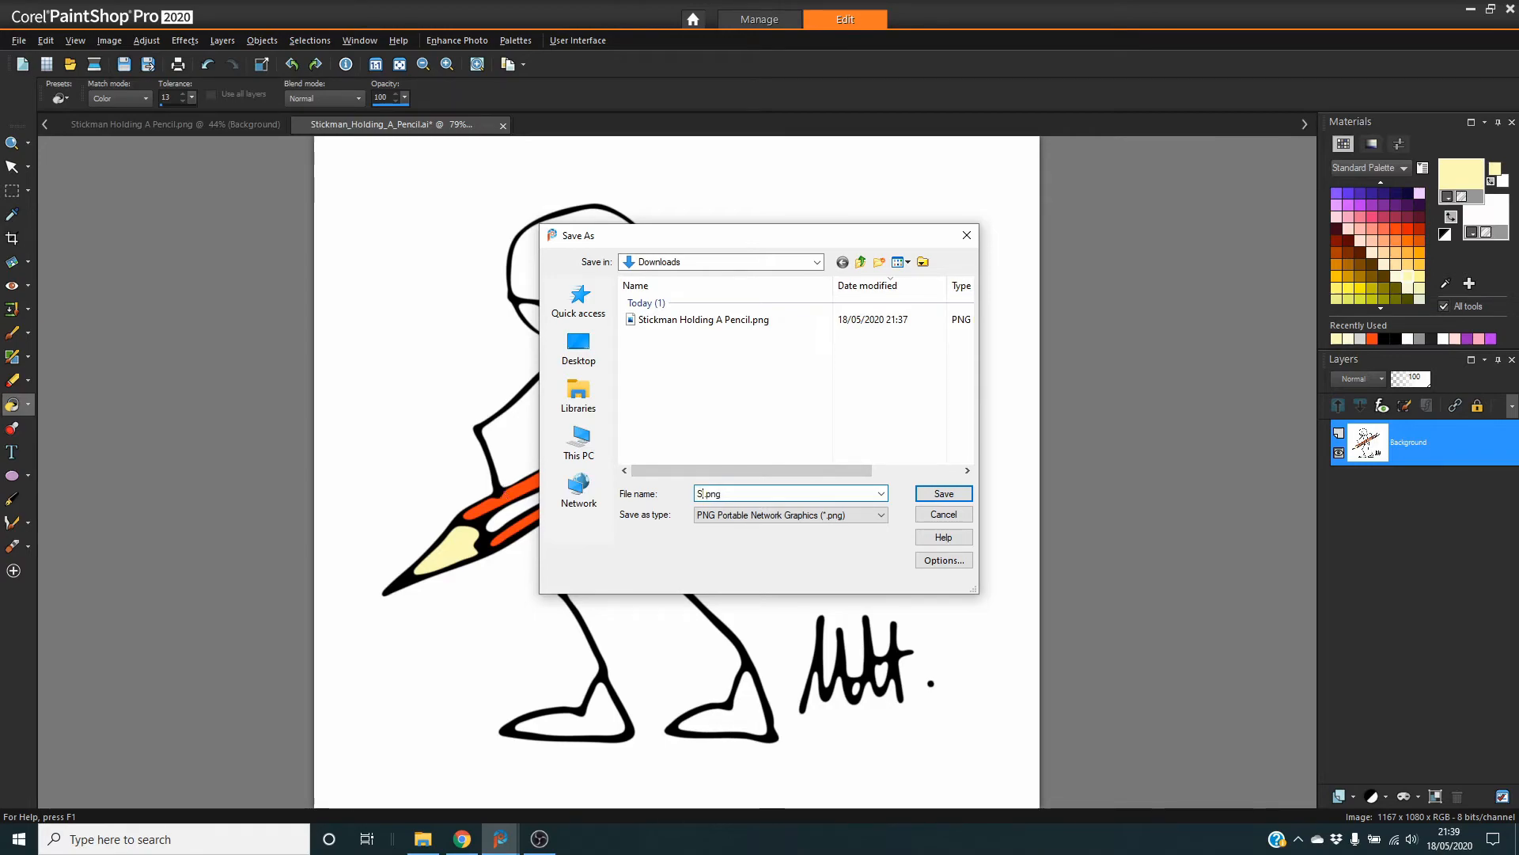
text(tickman Holding )
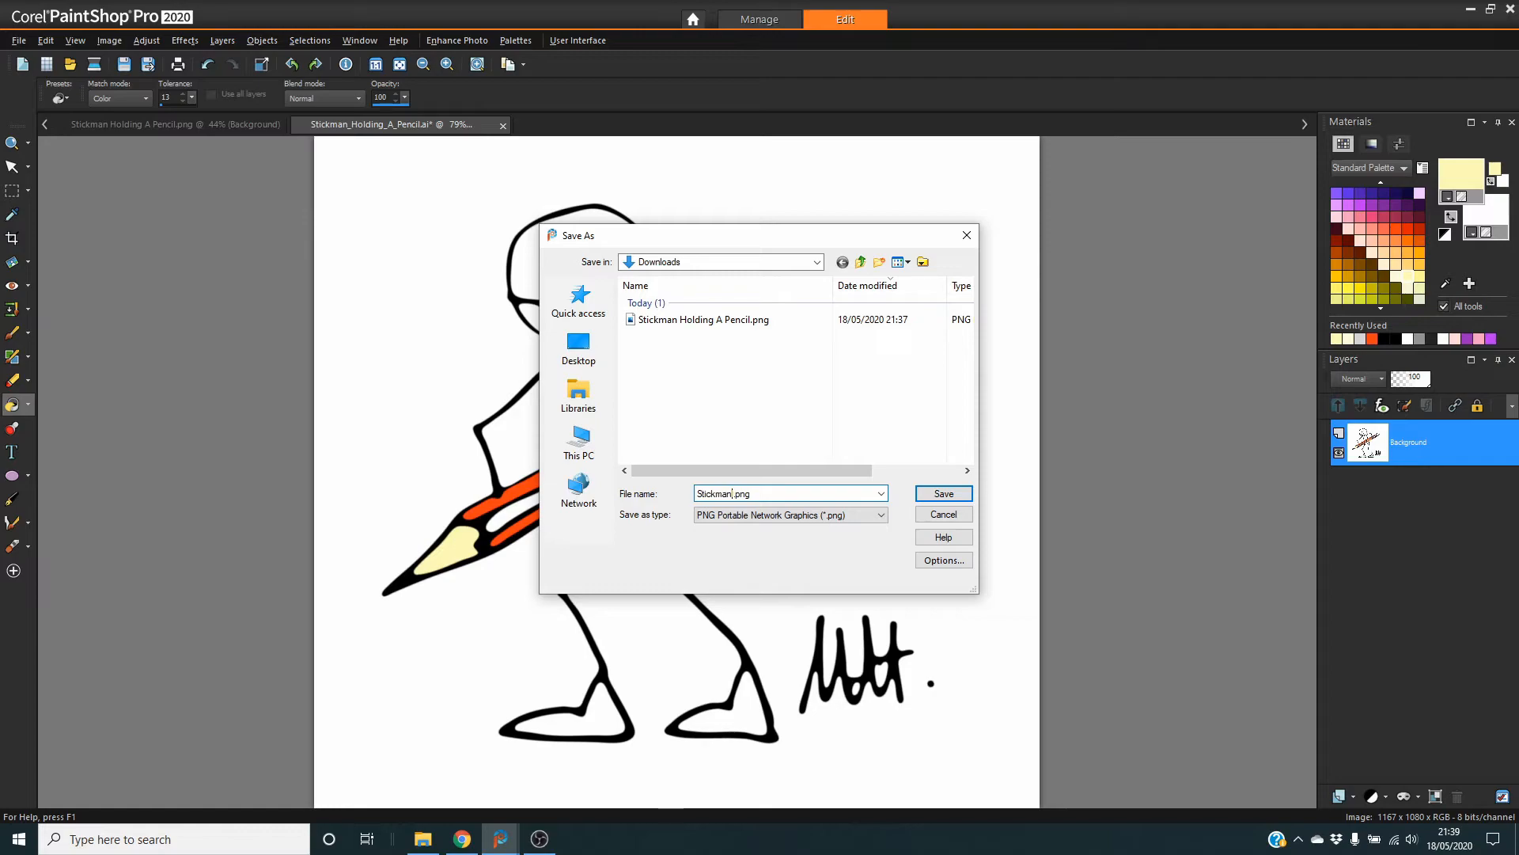
text(A )
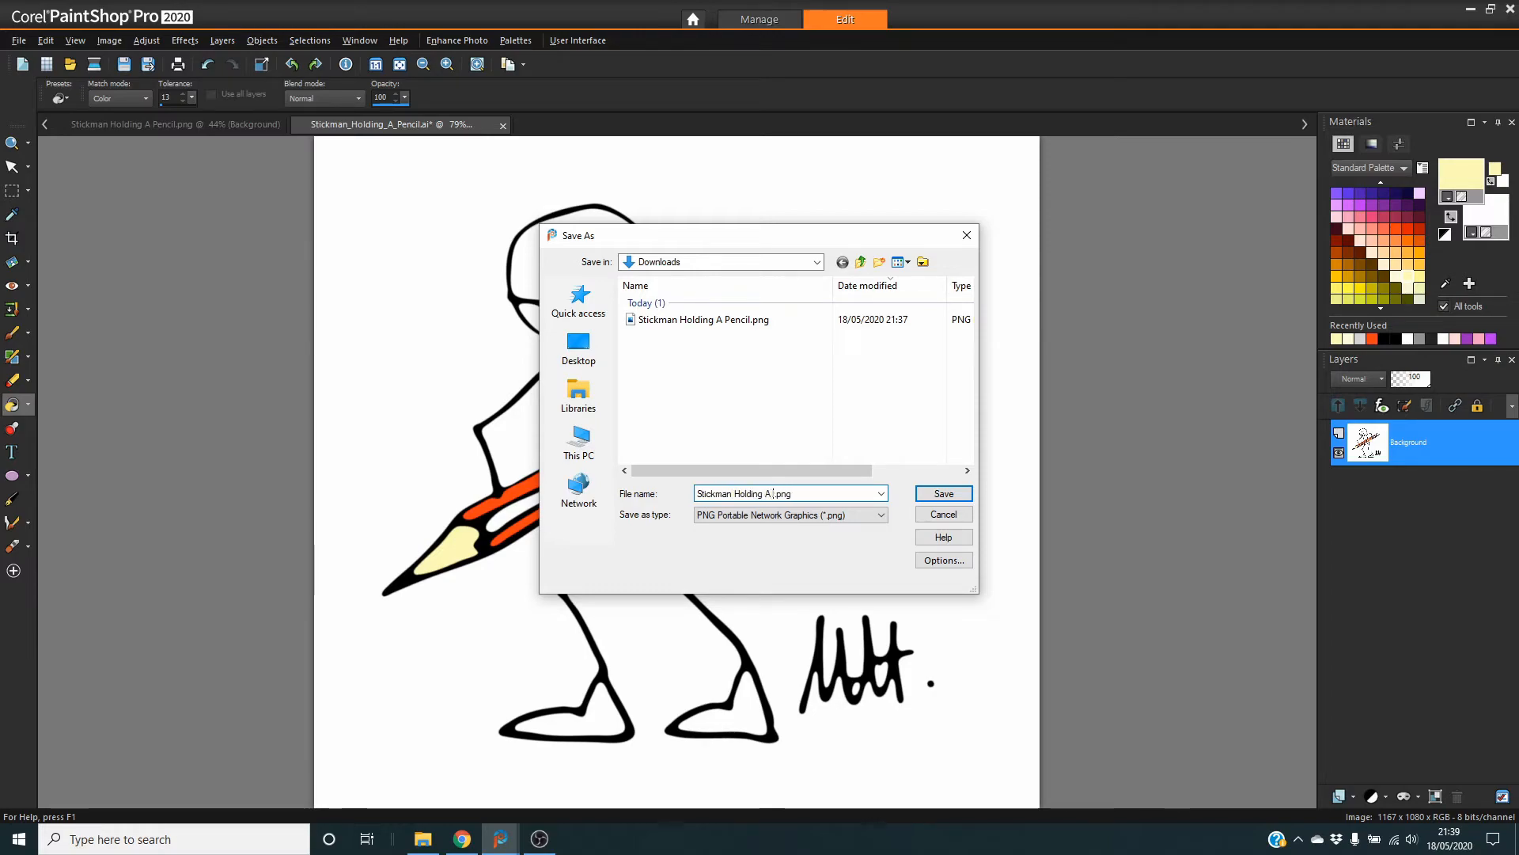
text(Pencil Final)
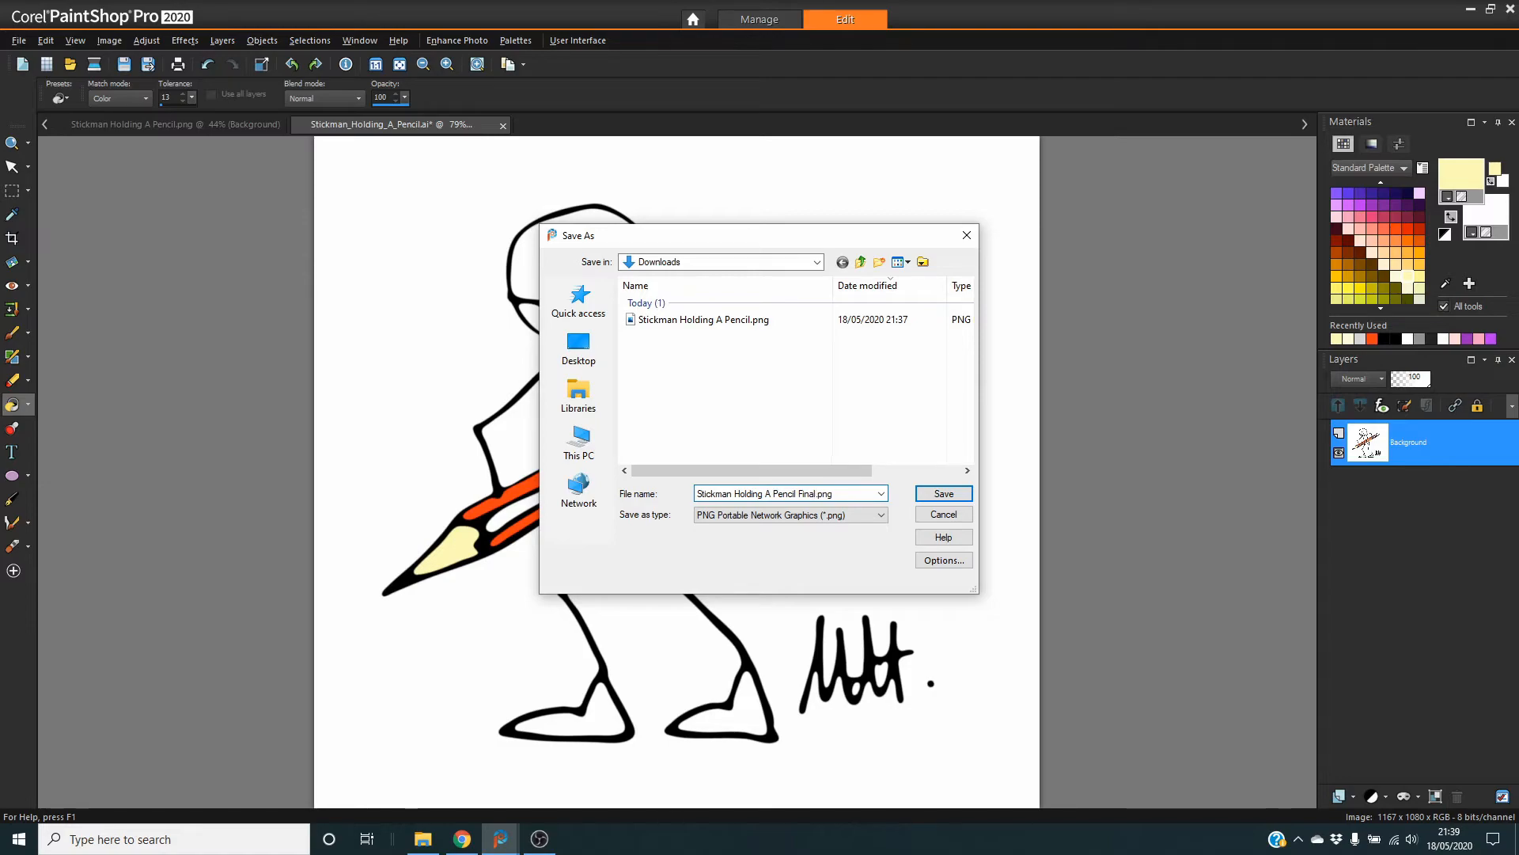
click(924, 499)
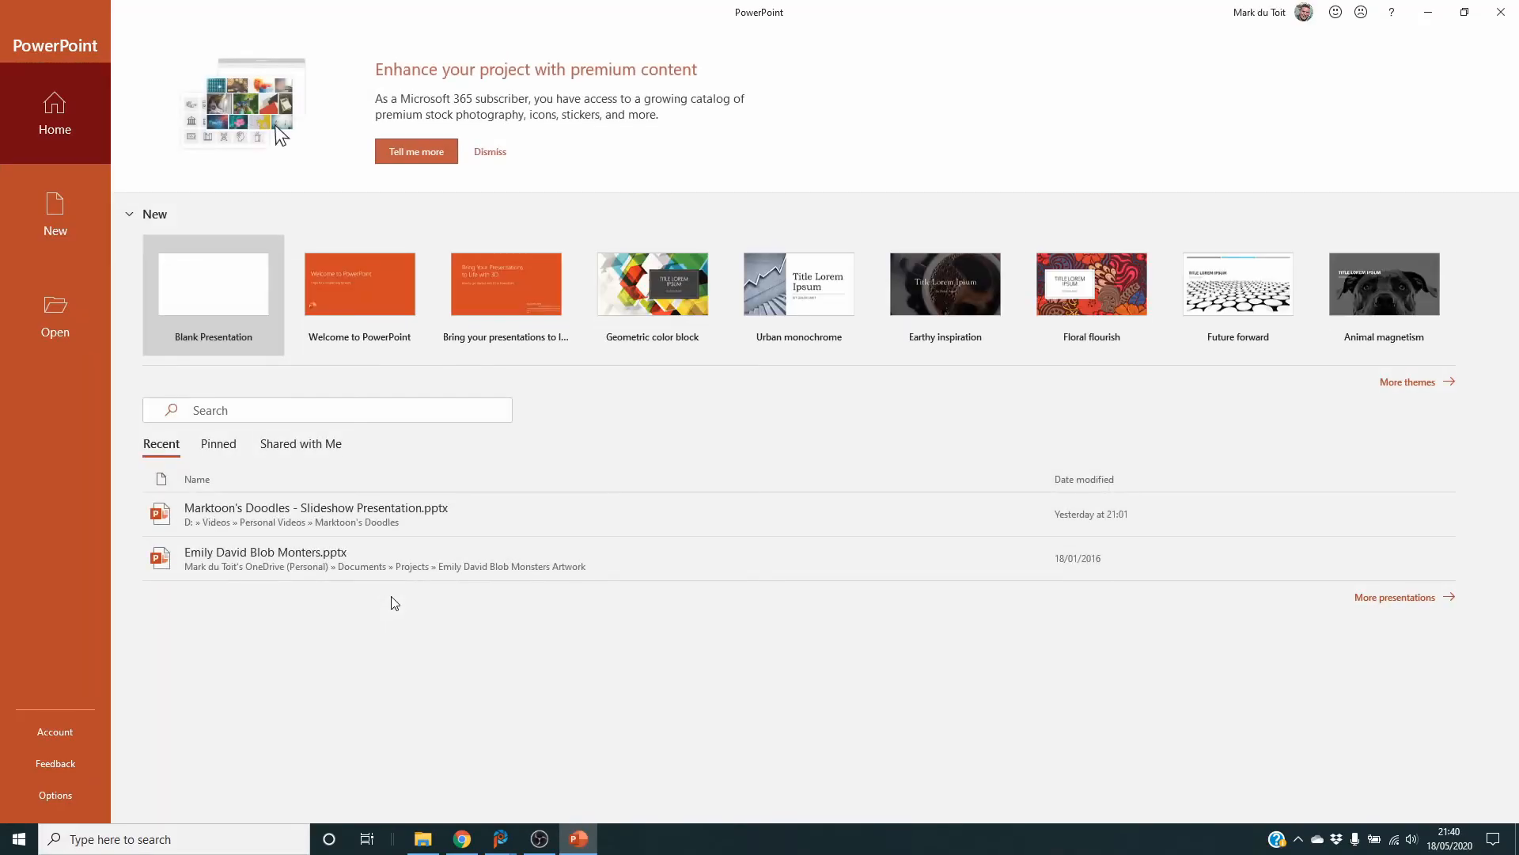
In PowerPoint, create a blank presentation and insert Stickman Holding A Pencil Final.png from Downloads on the slide
click(222, 304)
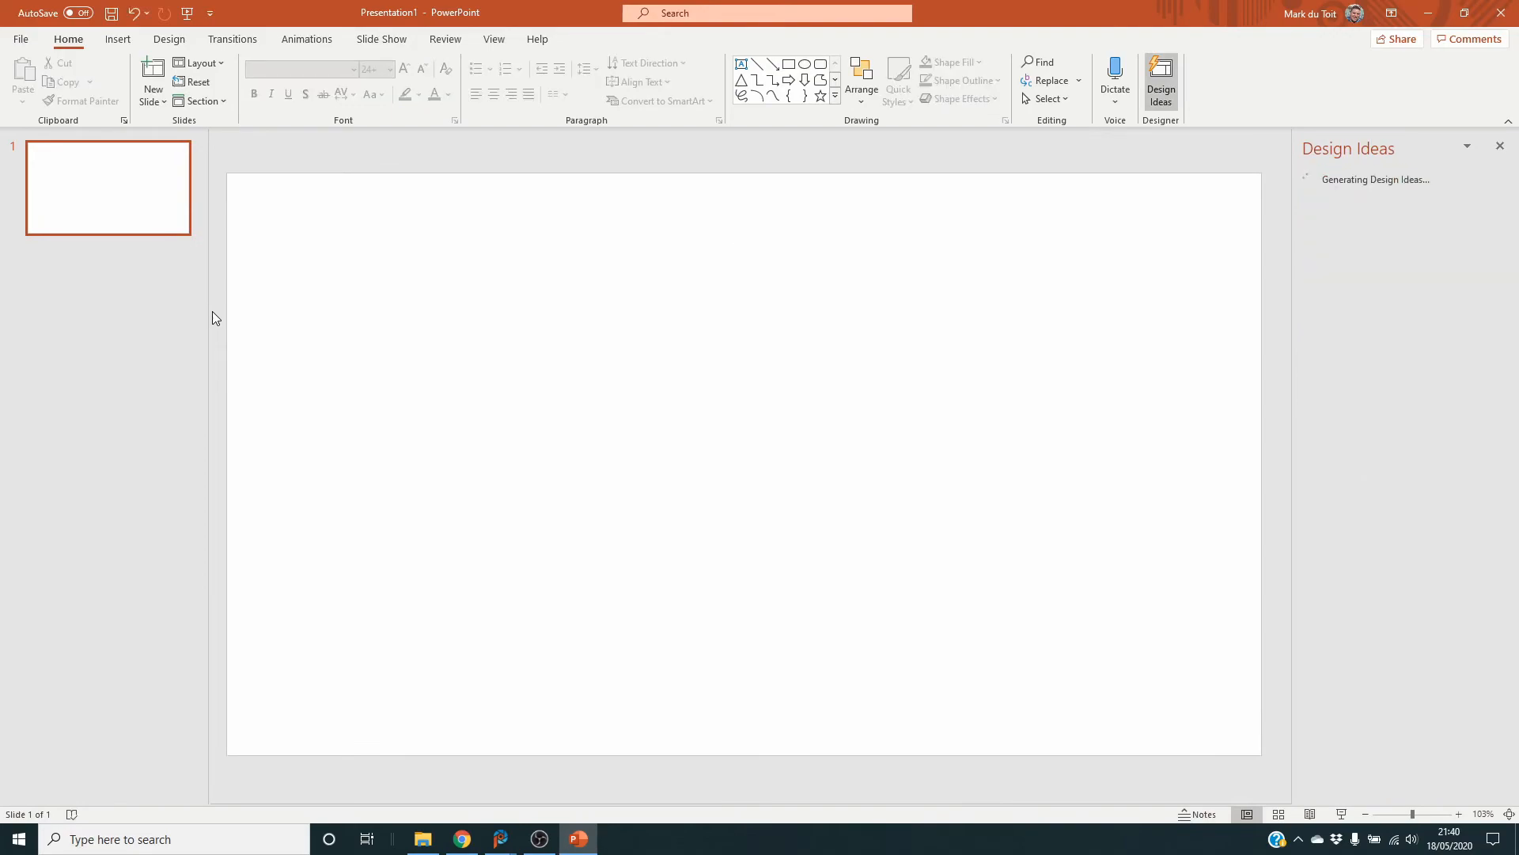
click(118, 39)
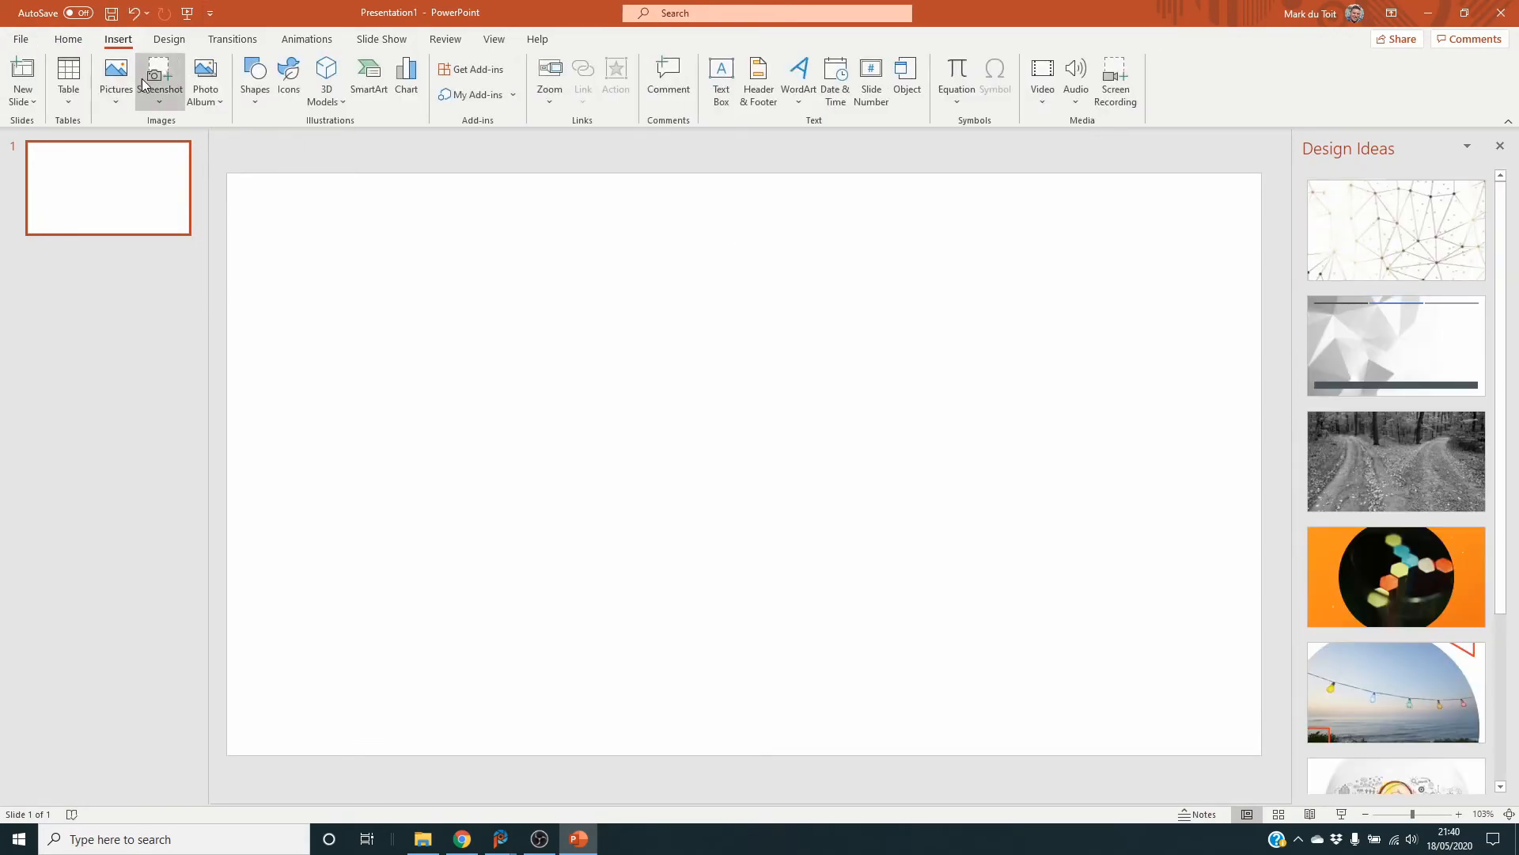
click(119, 85)
click(147, 148)
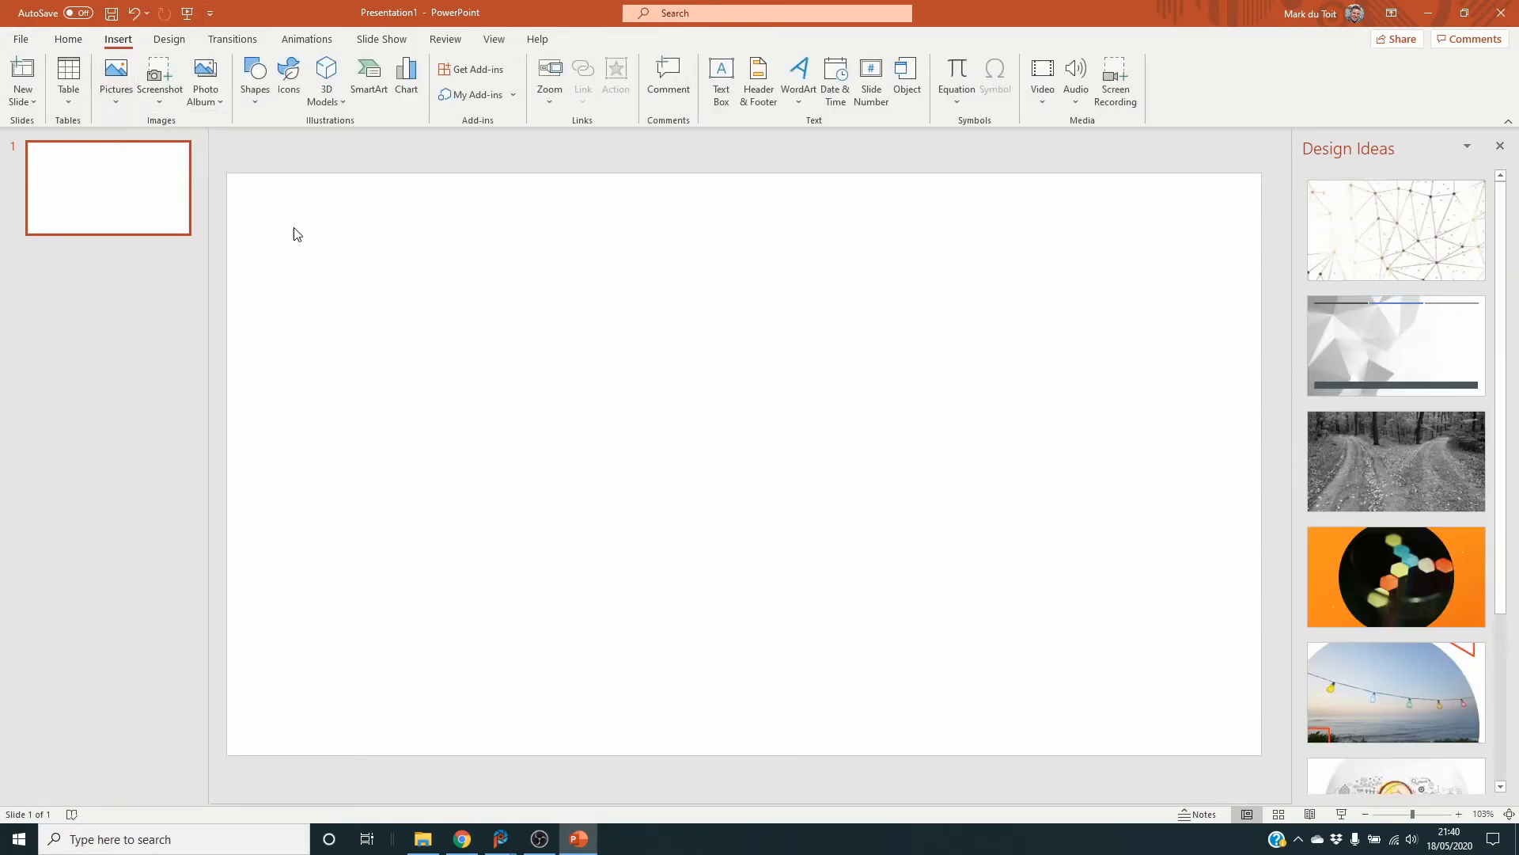
scroll(55, 156, up, 6)
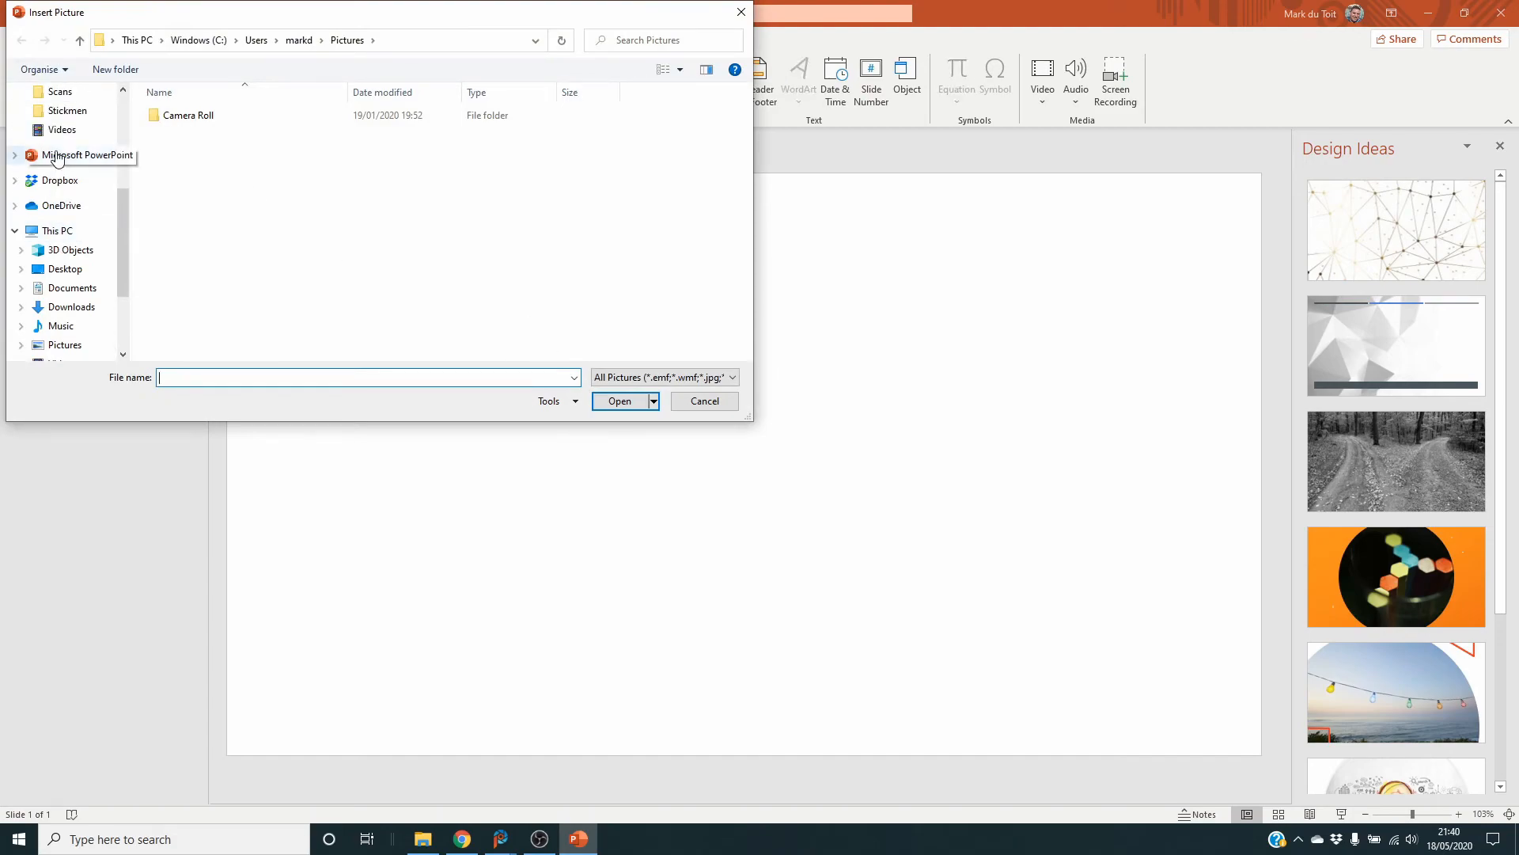
click(66, 142)
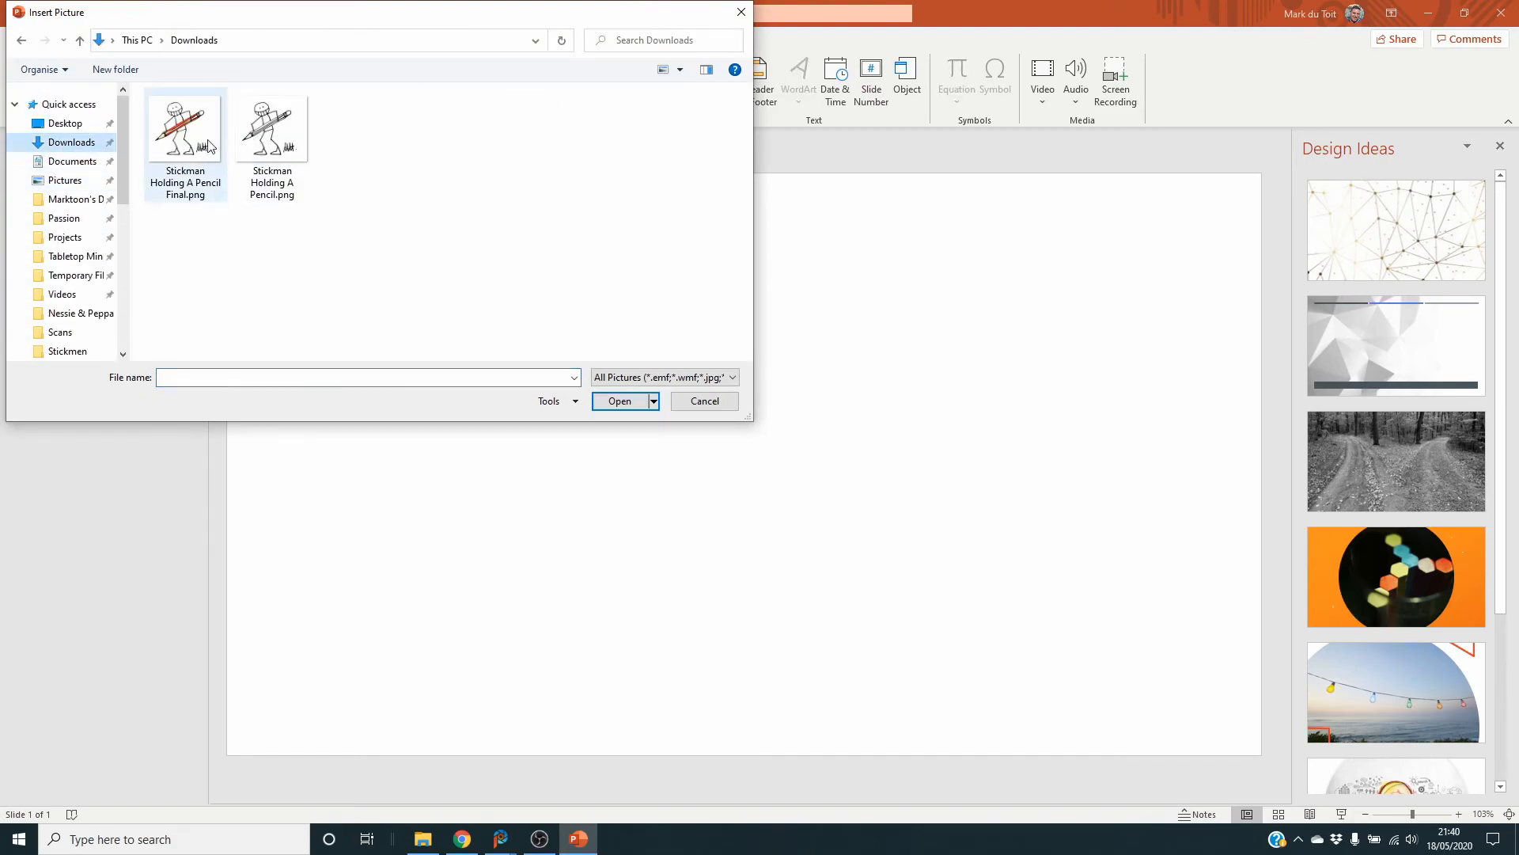
click(185, 142)
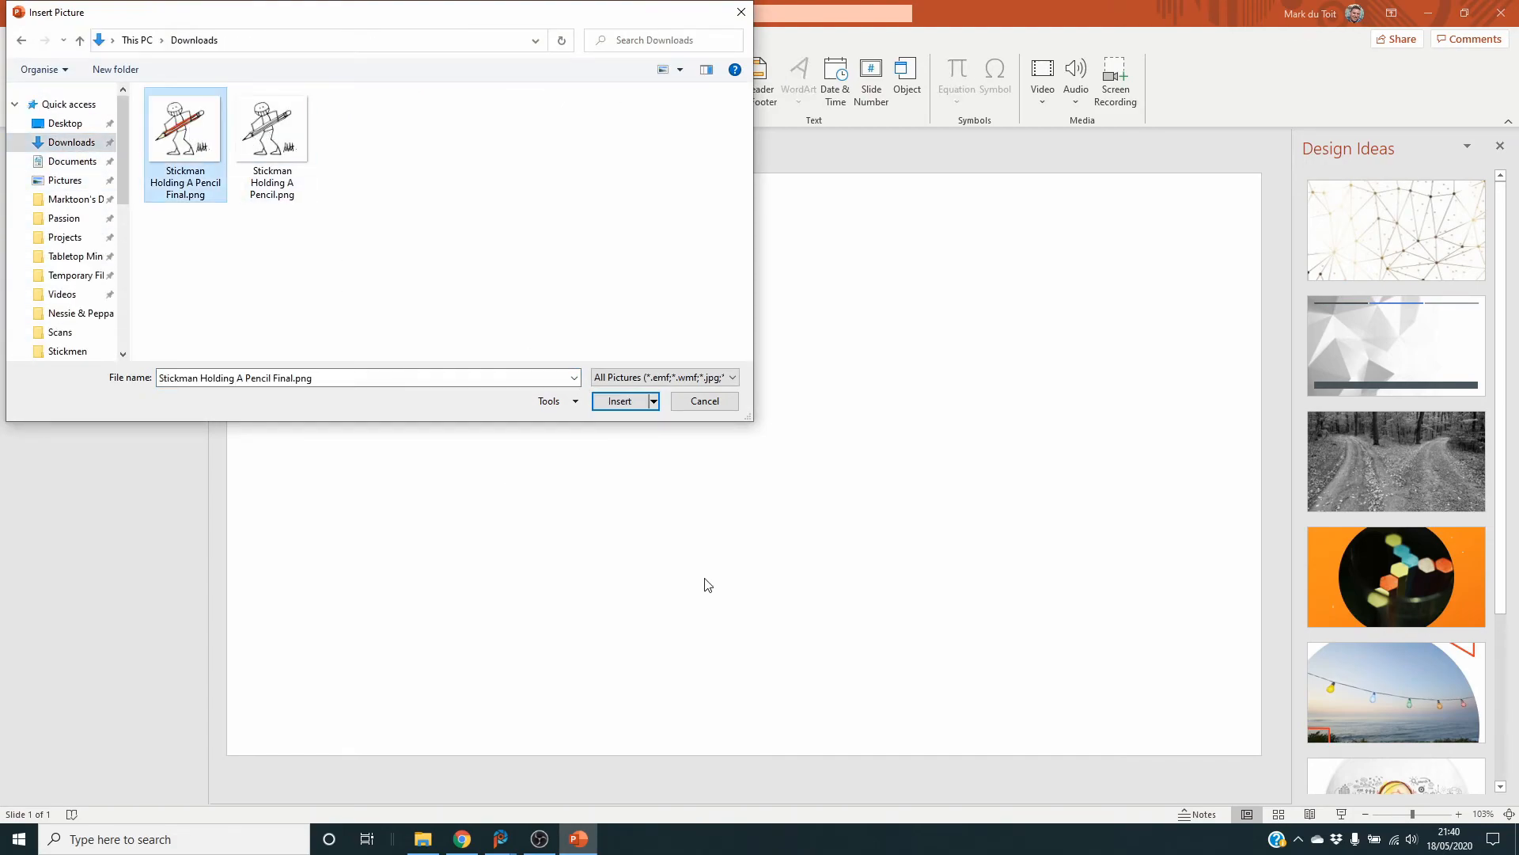
click(621, 401)
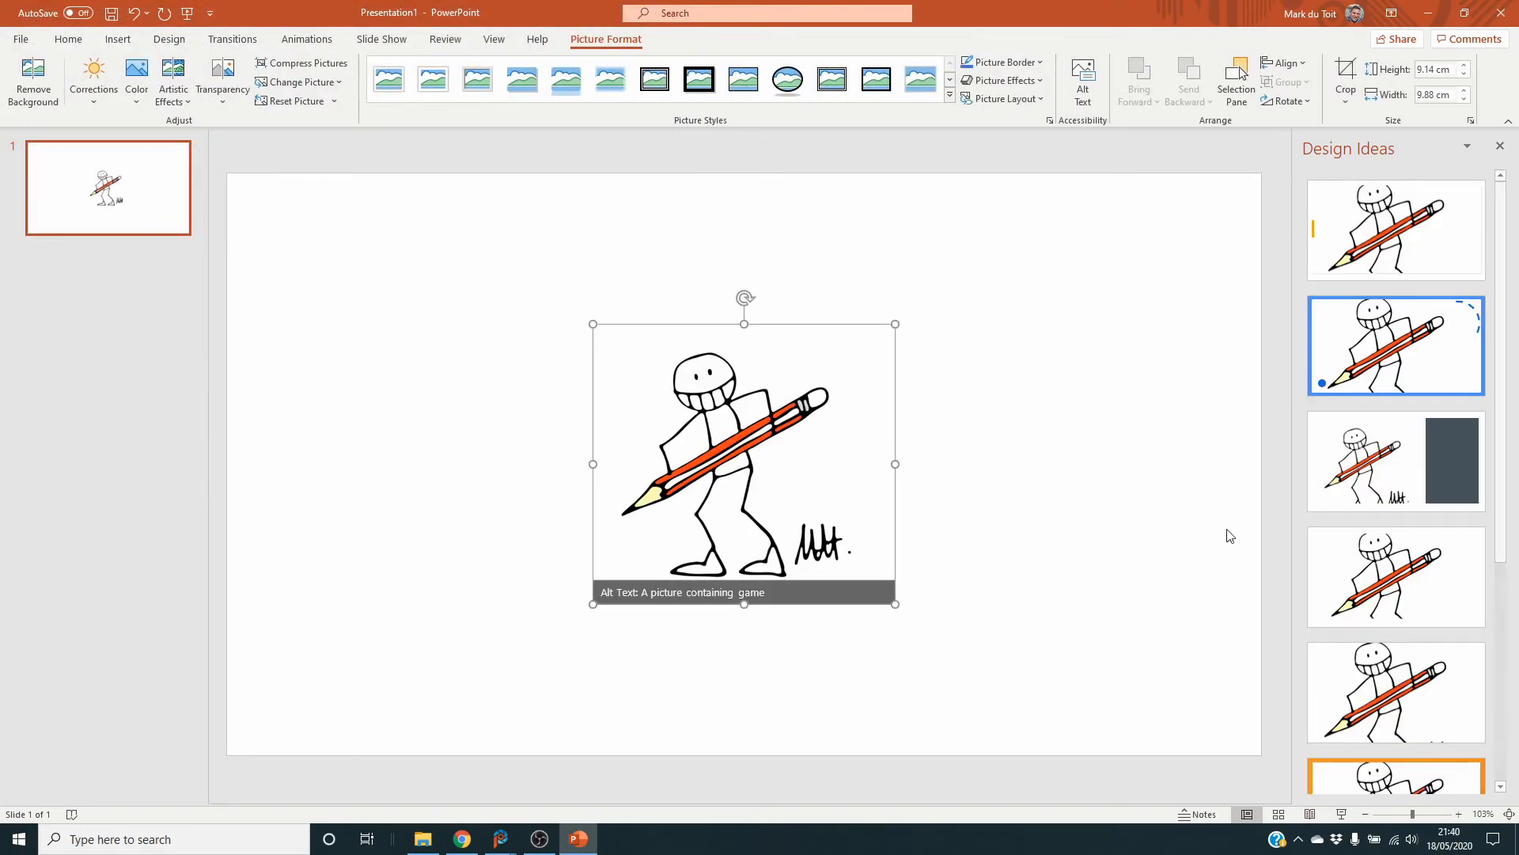
Try the suggested slide design with the blue frame and the one with the small orange accent bar
scroll(1316, 580, down, 3)
scroll(1316, 579, up, 2)
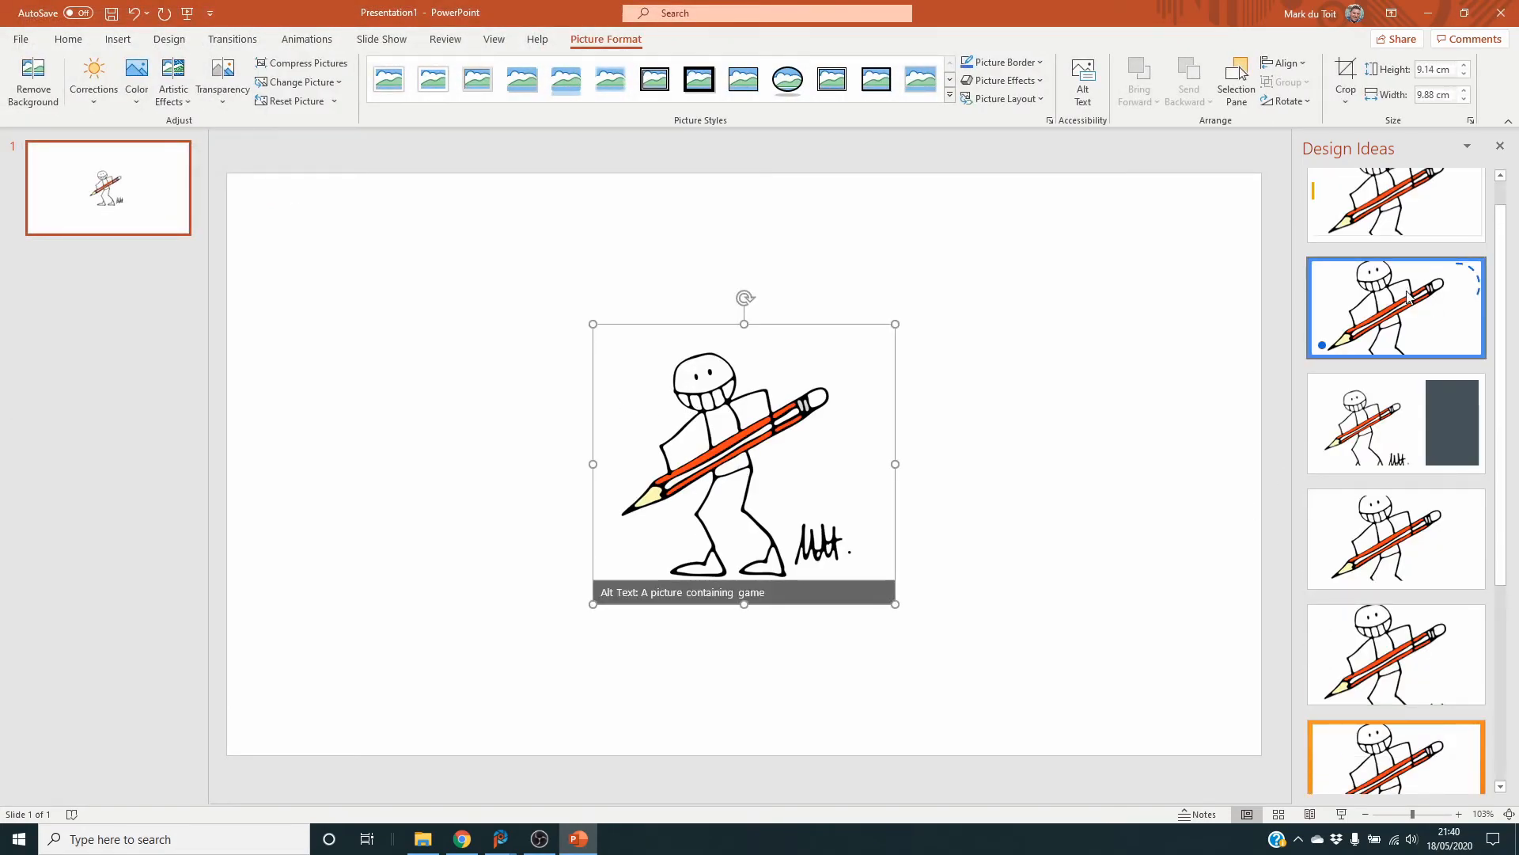
scroll(1329, 575, down, 4)
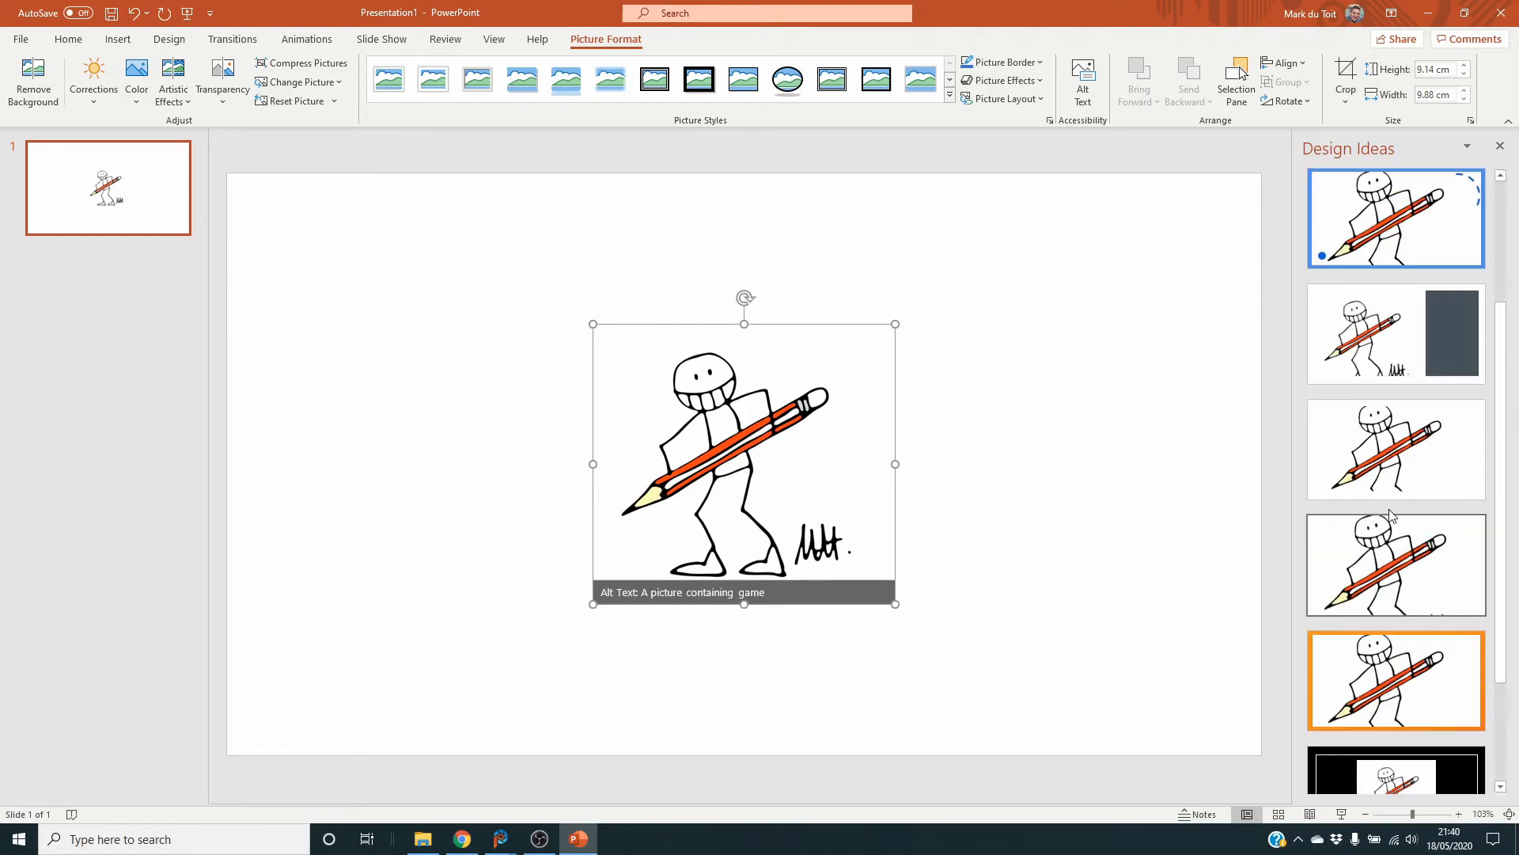
click(1401, 341)
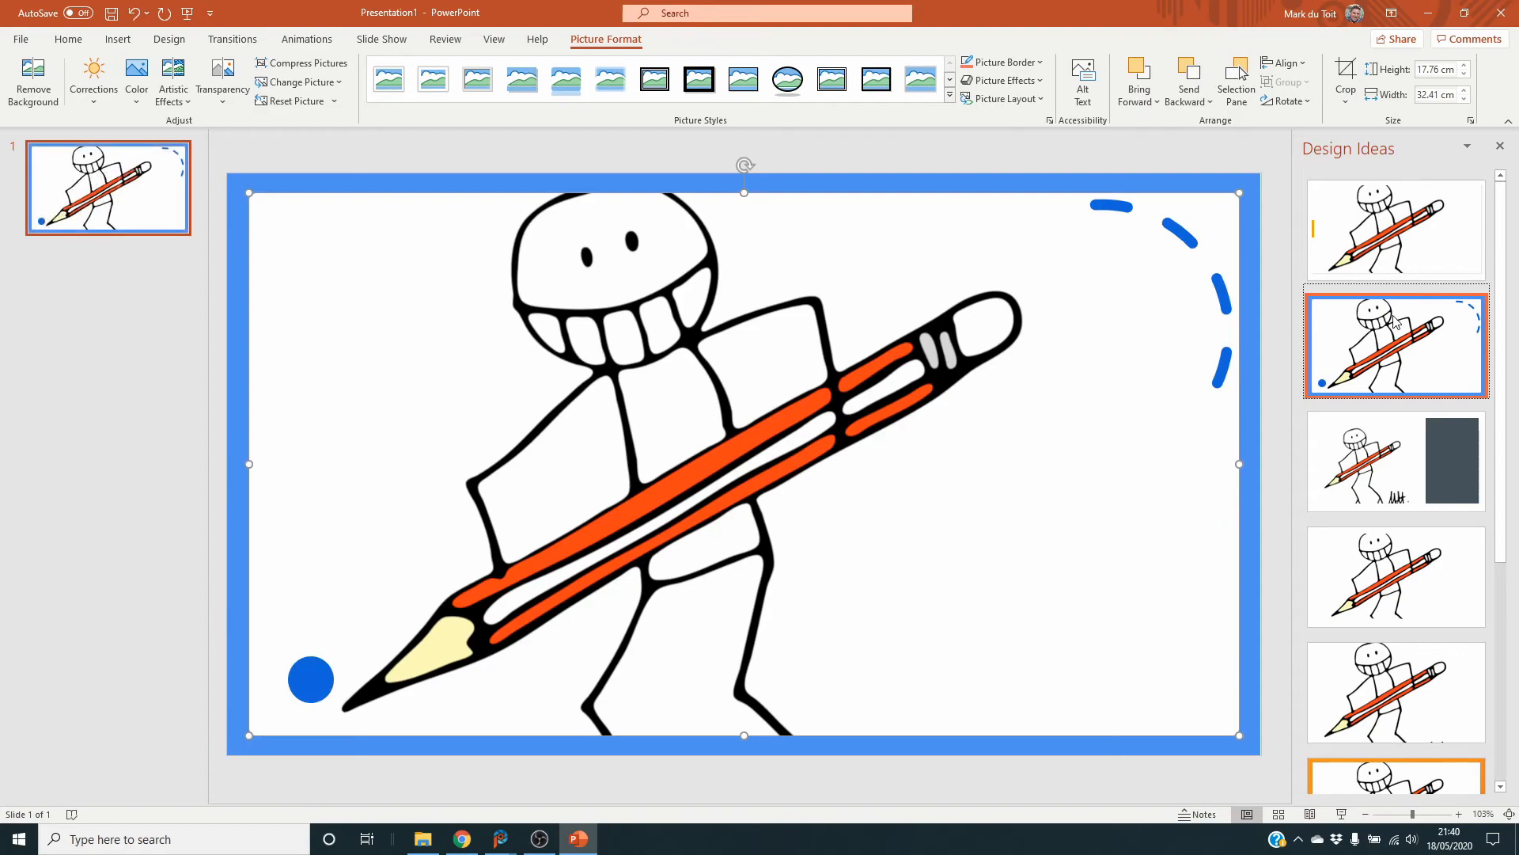
click(1398, 267)
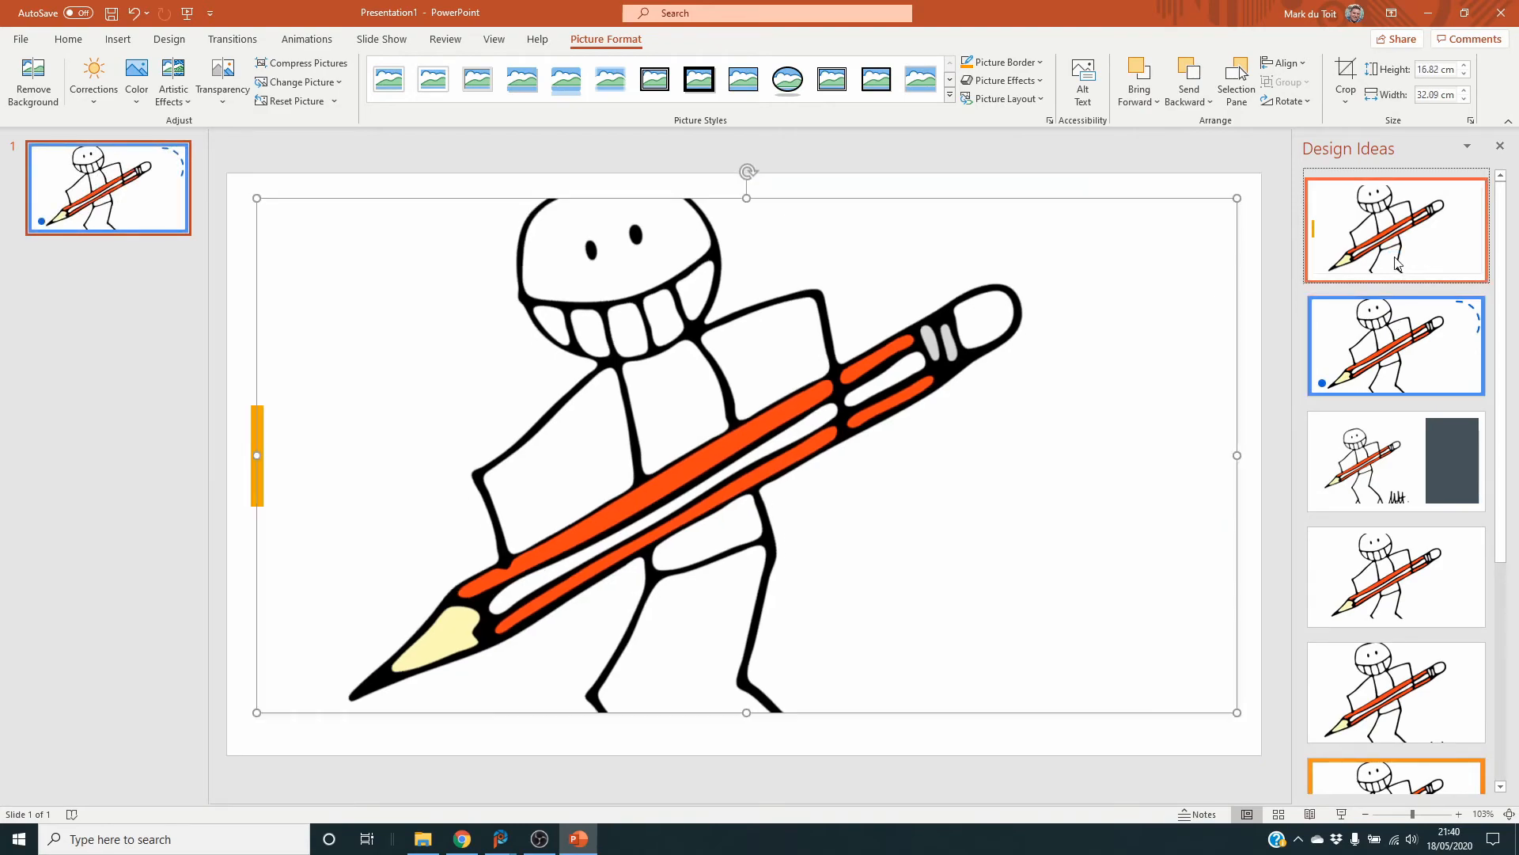
Apply the plain white suggested design that shows the whole stickman and signature centred on the slide
scroll(1334, 668, down, 3)
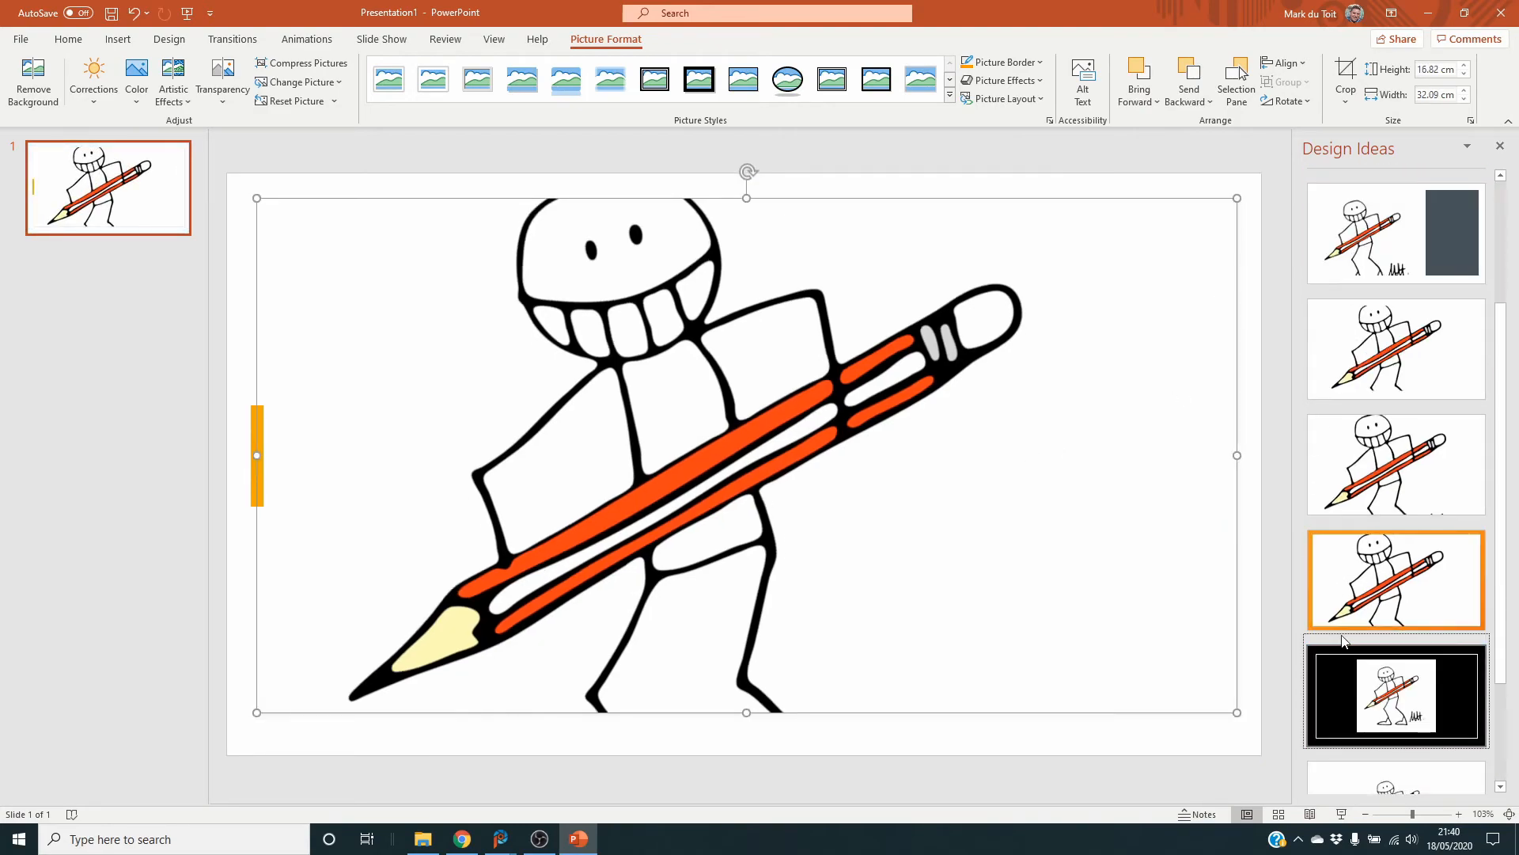
scroll(1477, 610, down, 2)
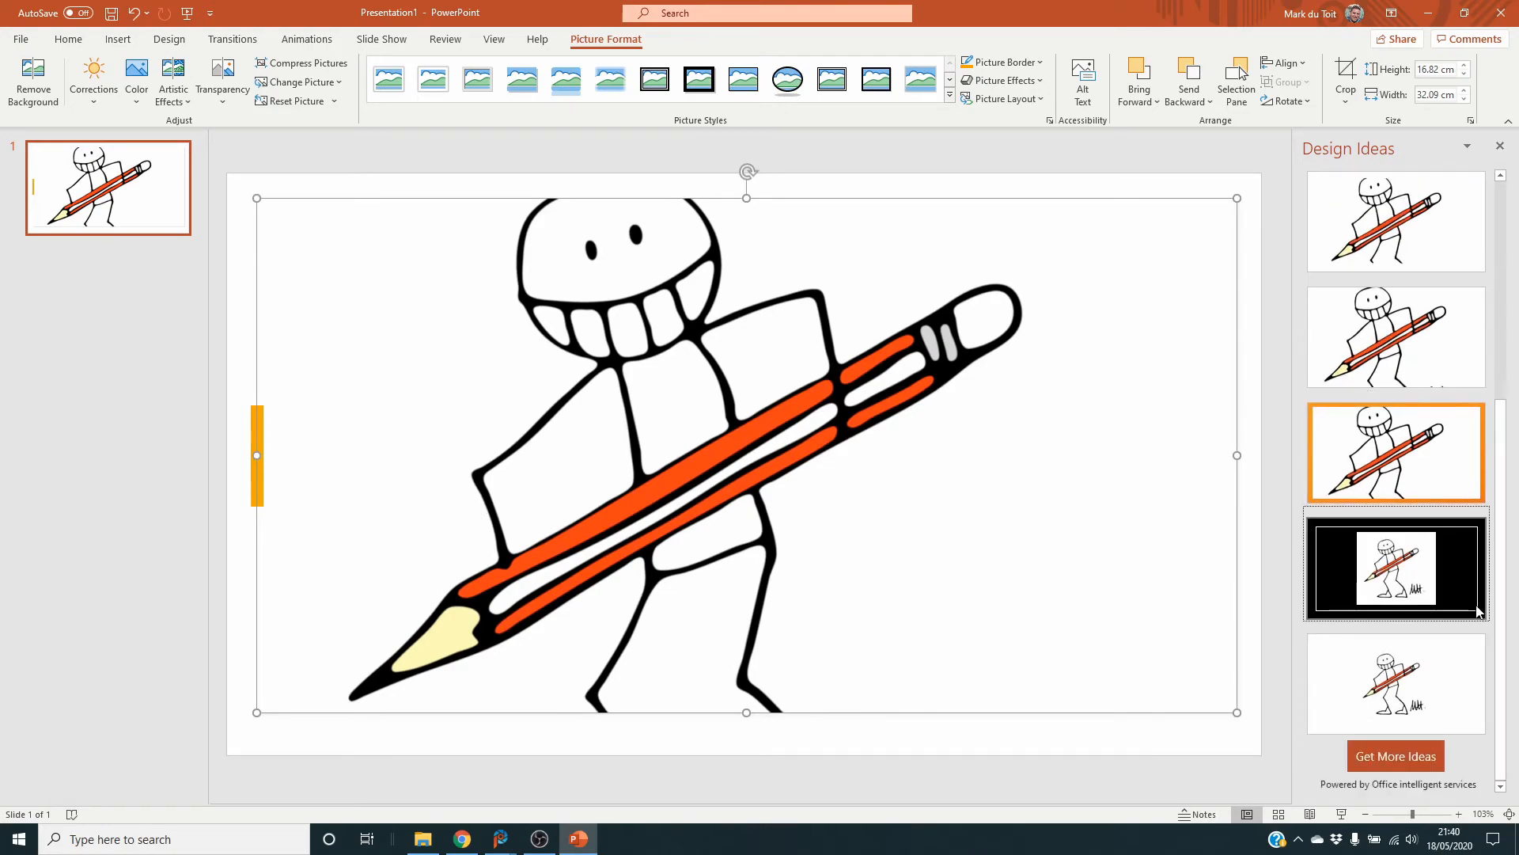
click(1424, 682)
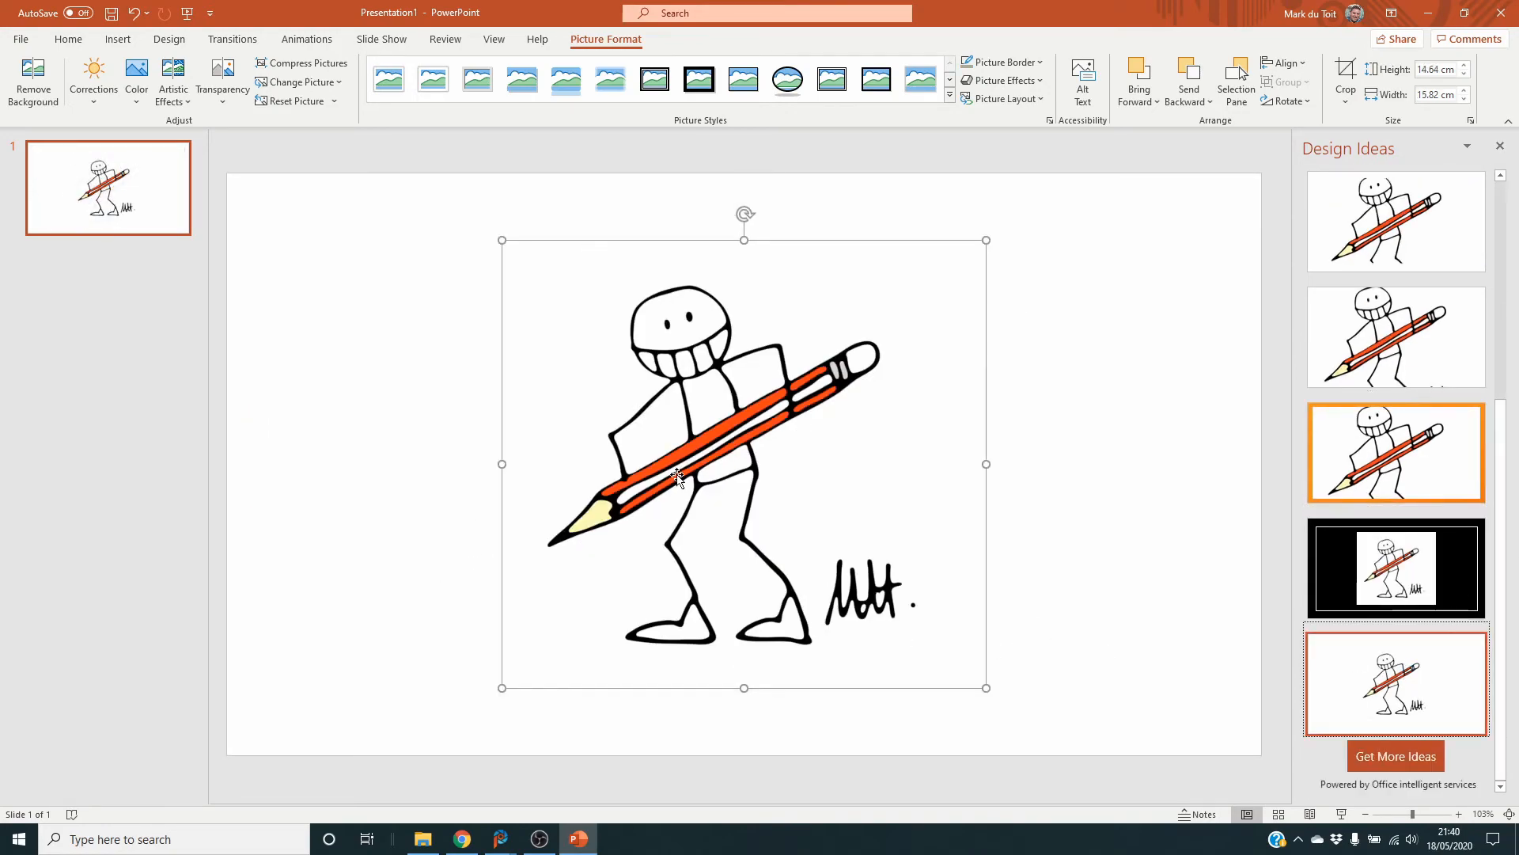
Load more design ideas for the stickman picture and look through the additional suggestions
scroll(1392, 594, up, 4)
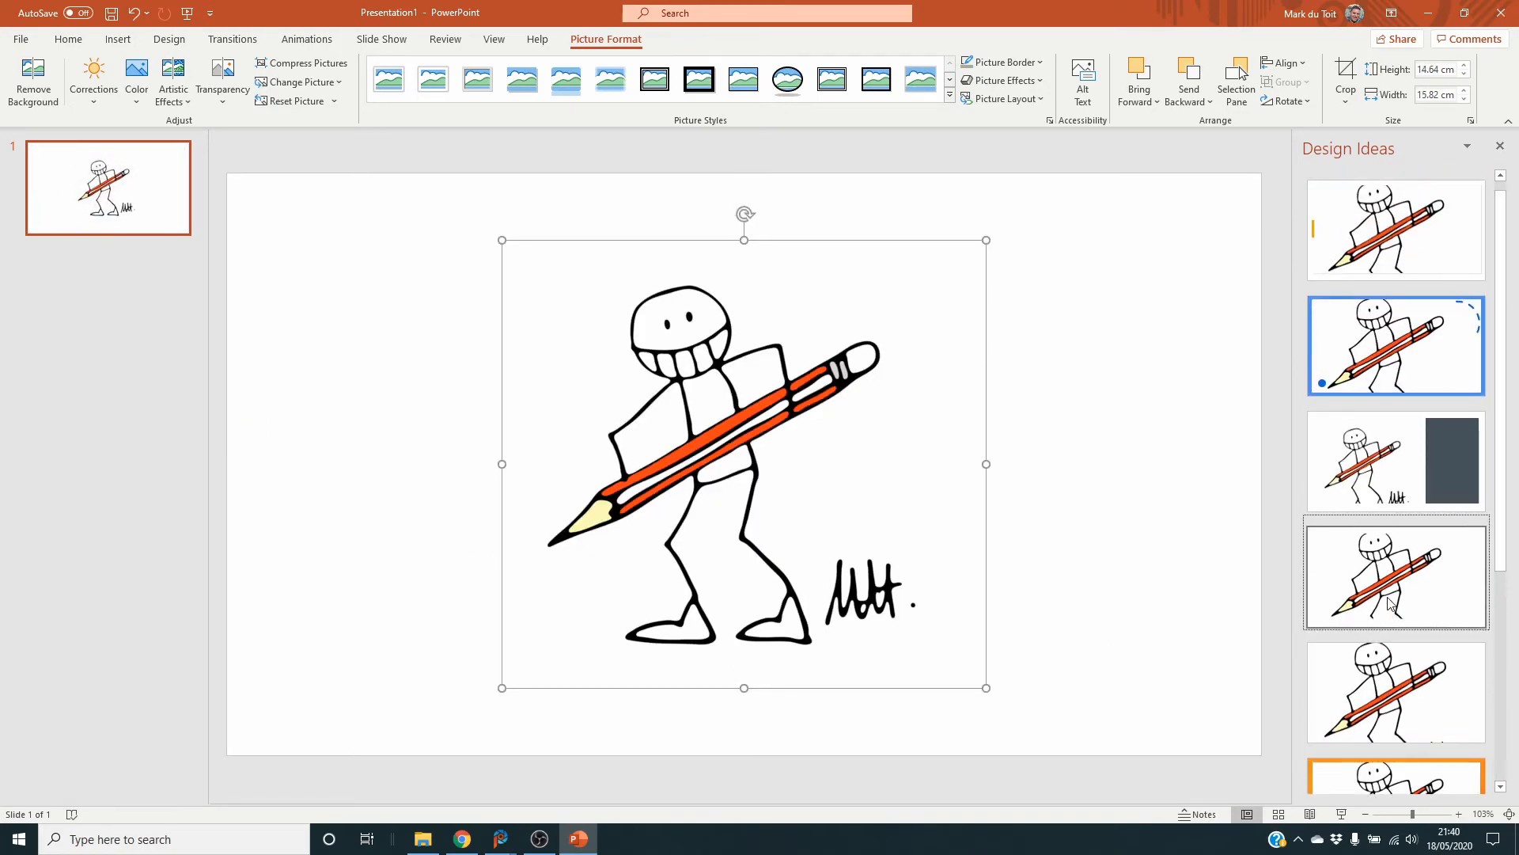
click(1132, 570)
click(780, 538)
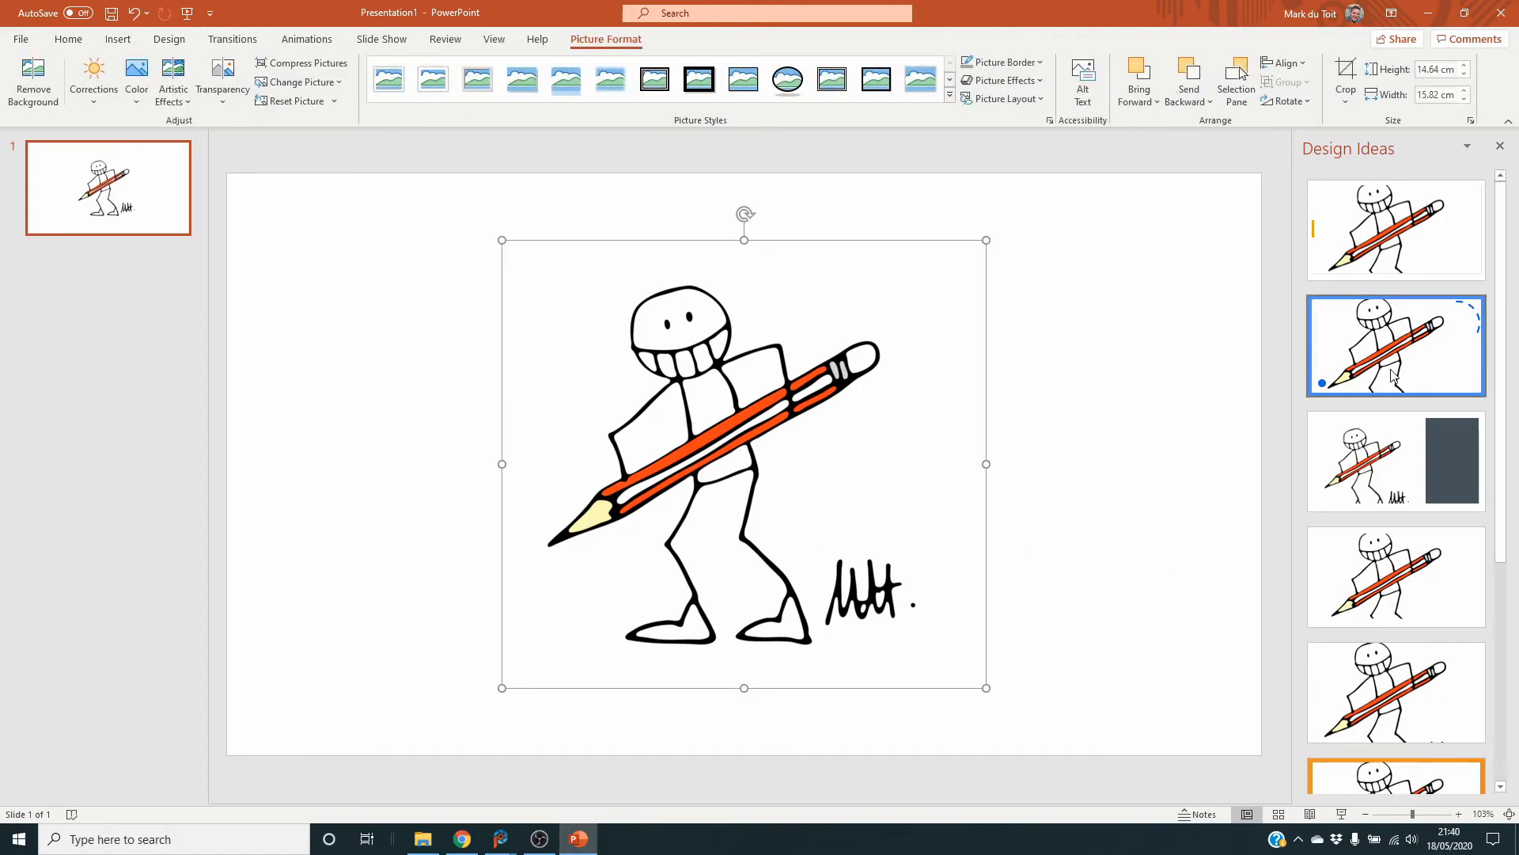
scroll(1391, 378, down, 4)
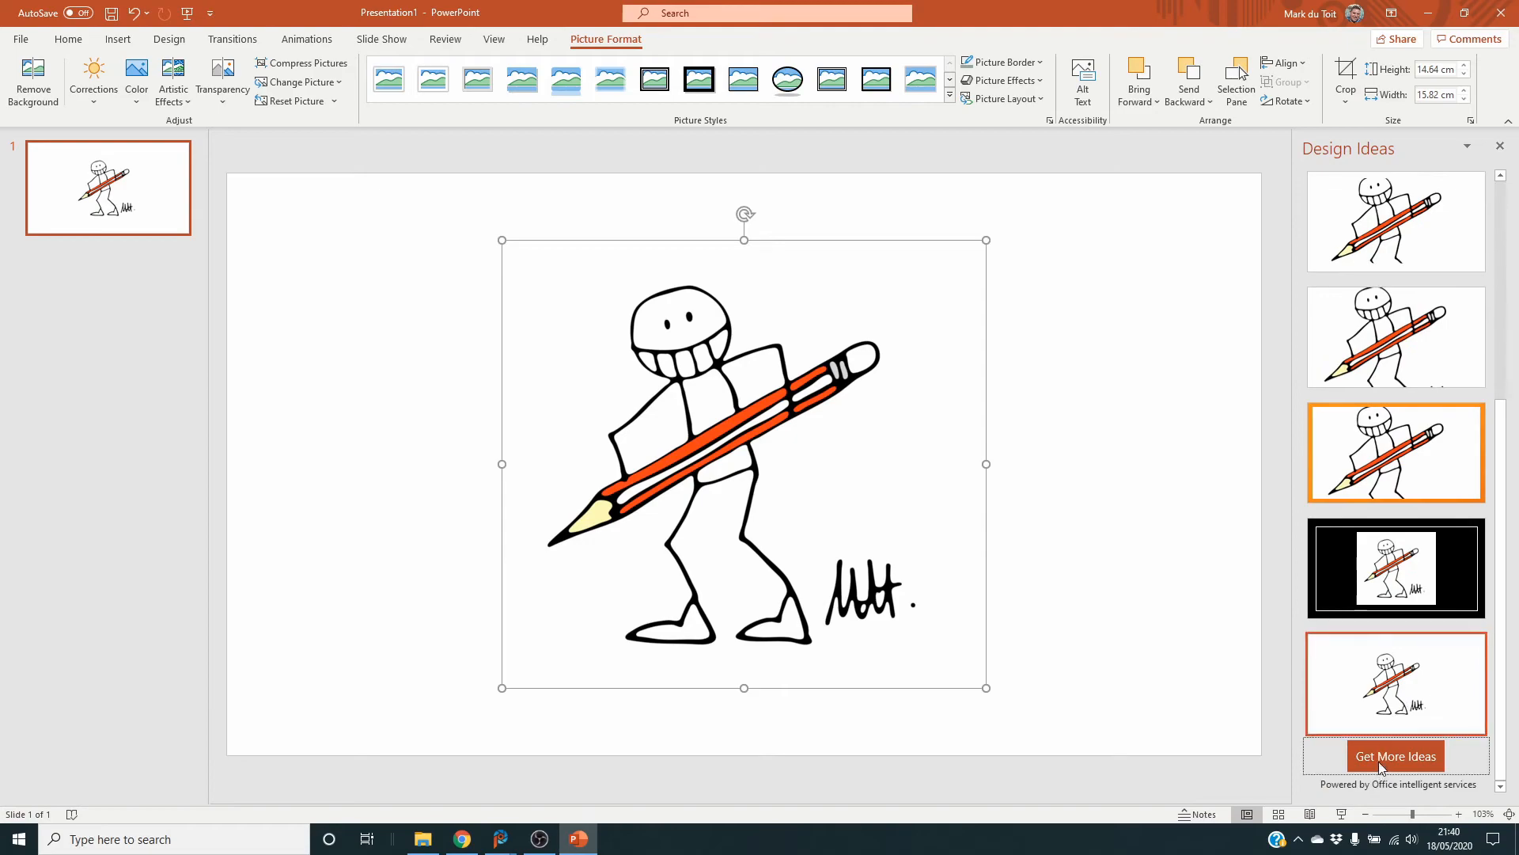
click(1396, 756)
scroll(1372, 459, down, 5)
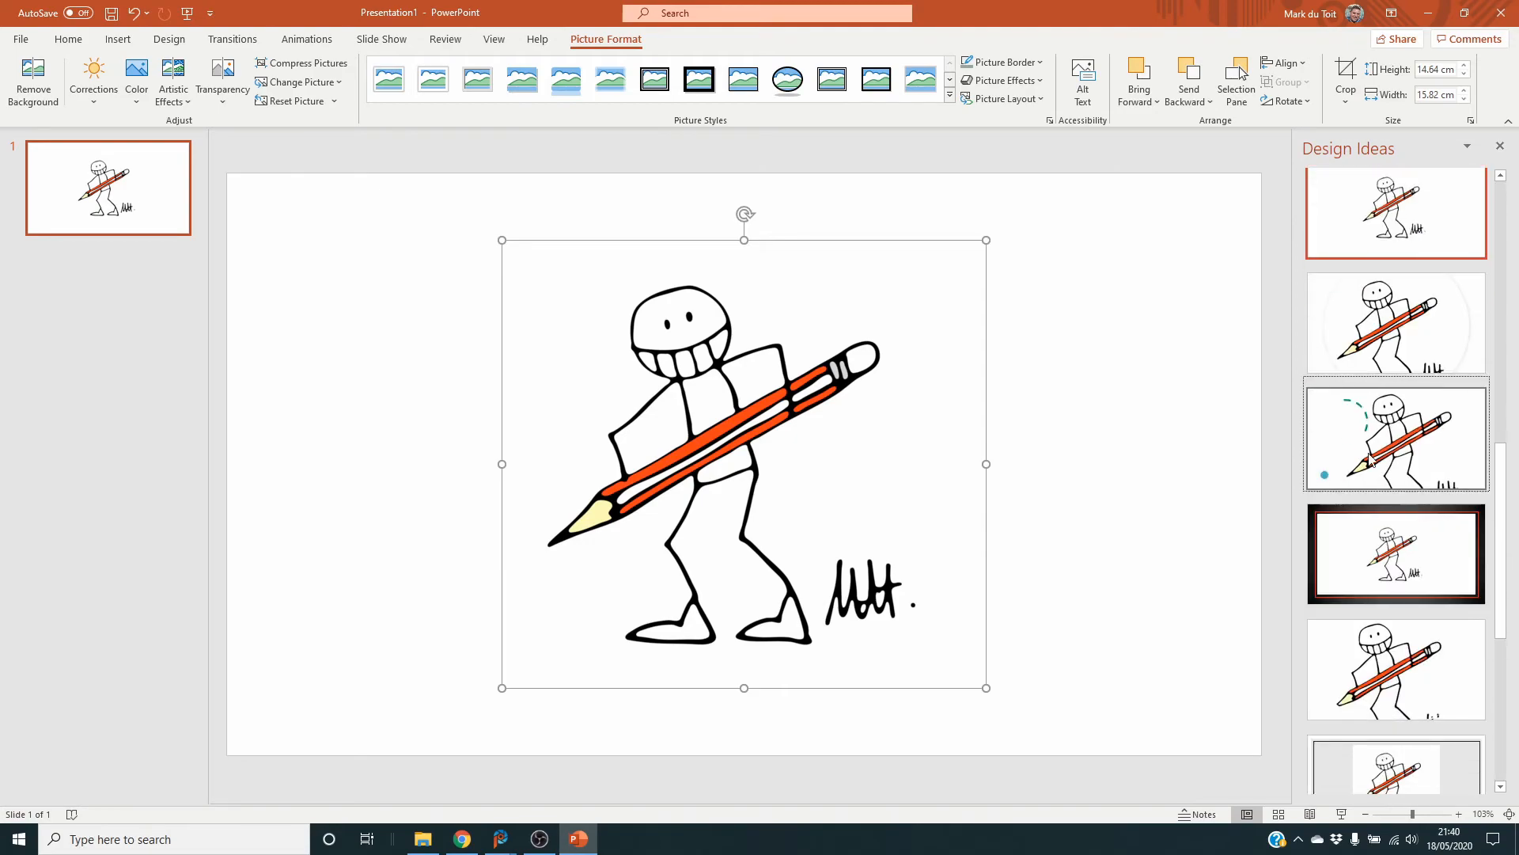
scroll(1369, 459, down, 5)
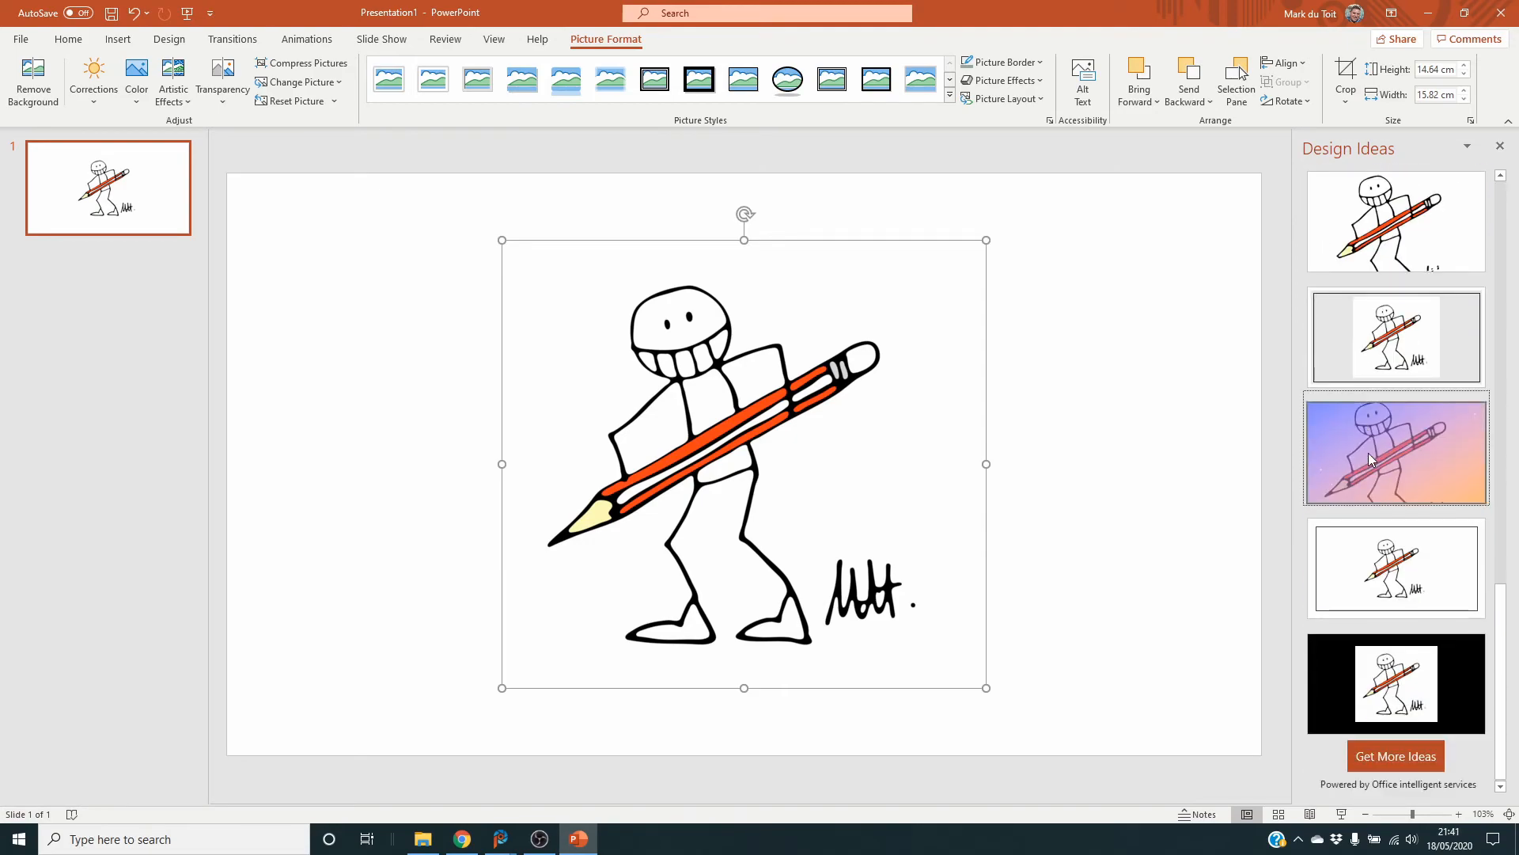
Shrink the stickman picture to about 8.5 cm high by 9.2 cm wide and move it to the slide's upper-left corner
click(1078, 393)
click(918, 286)
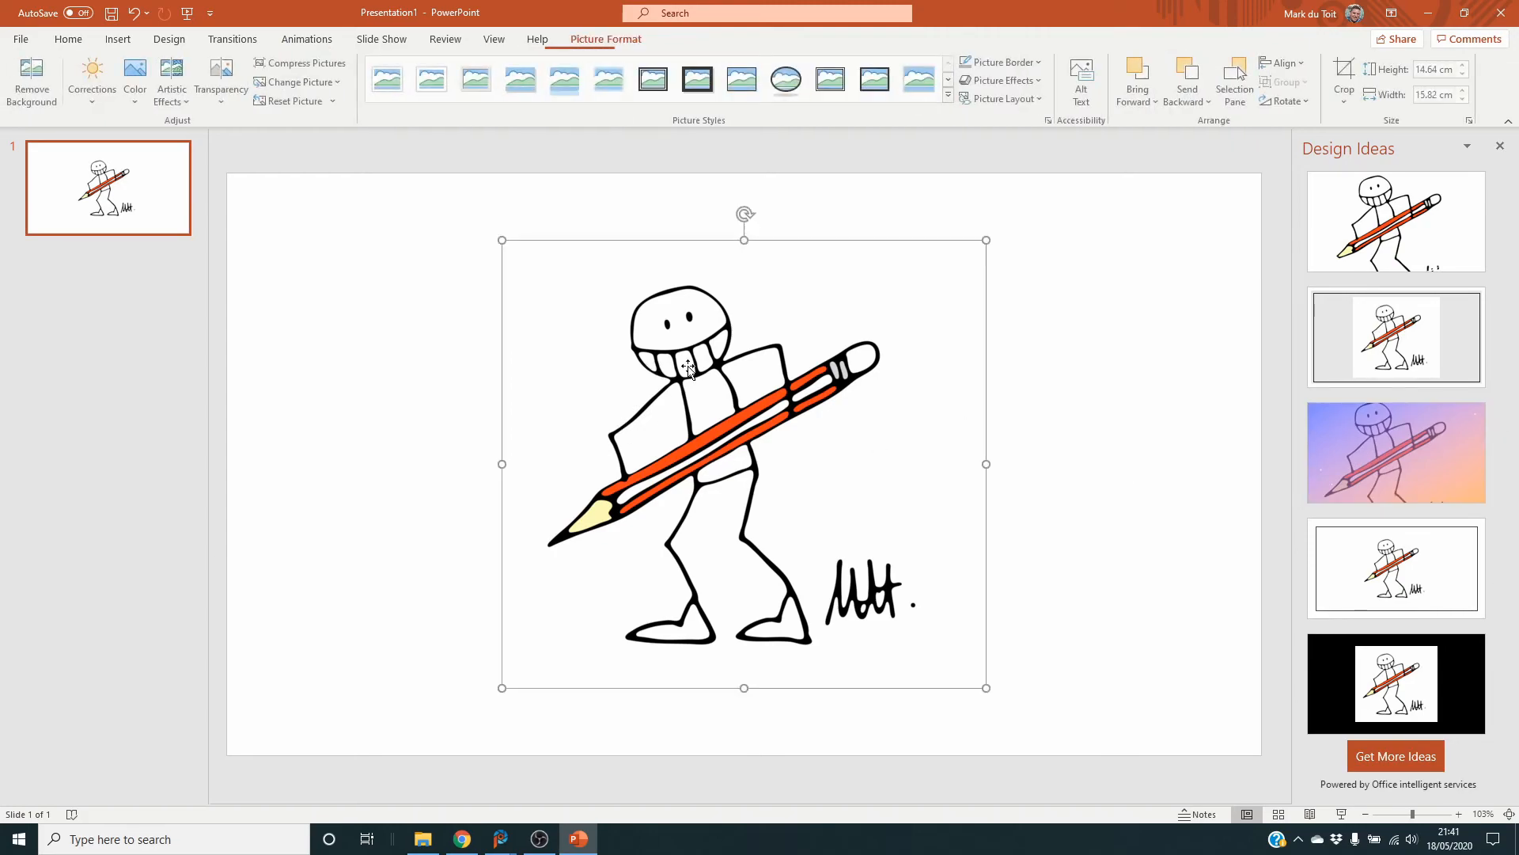
drag(987, 242, 783, 428)
drag(651, 561, 474, 551)
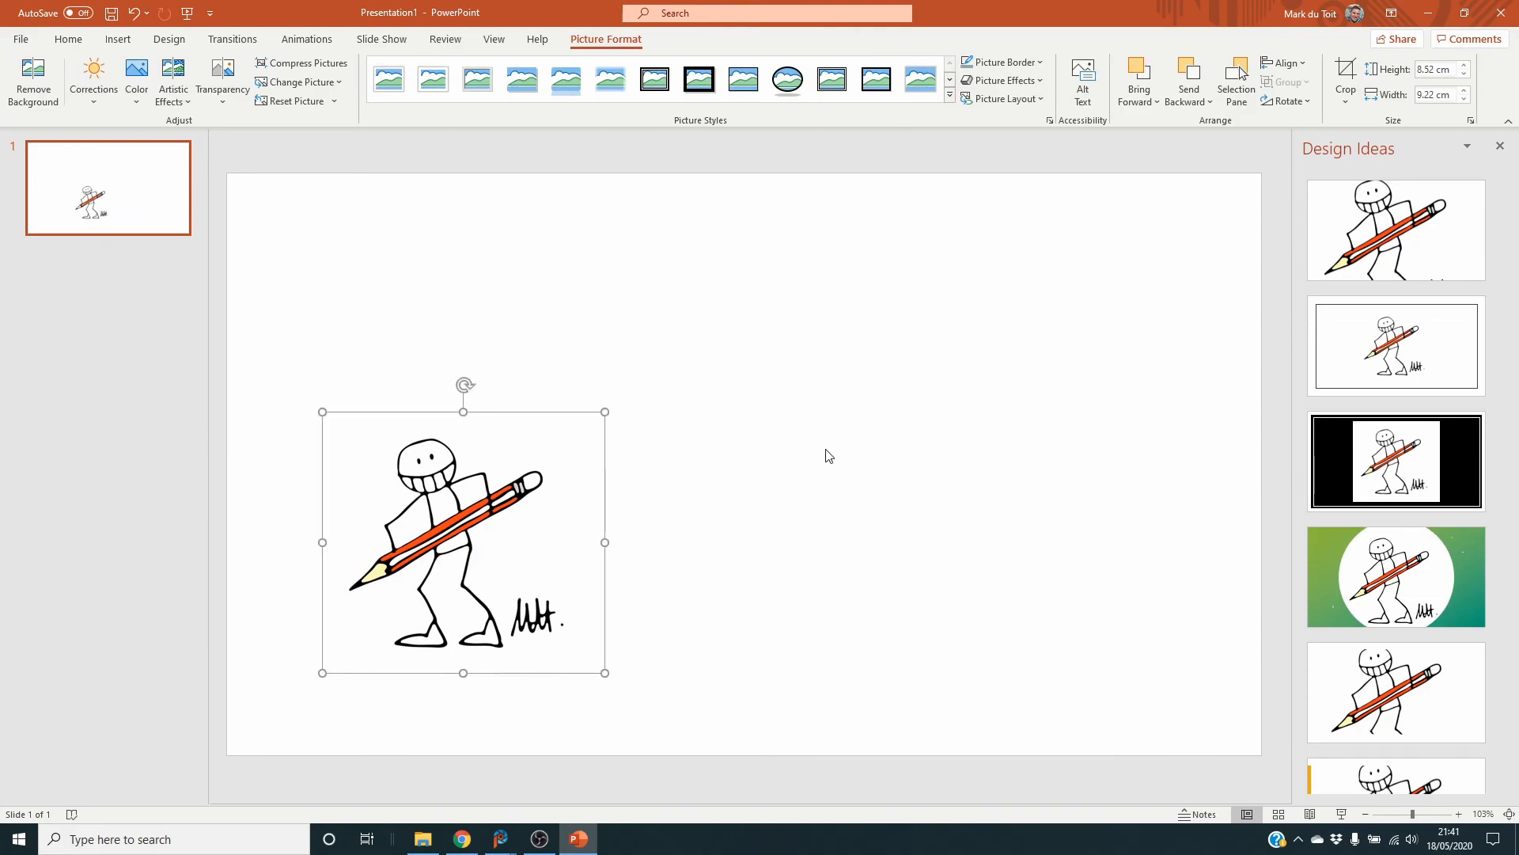
drag(435, 503, 392, 287)
click(607, 596)
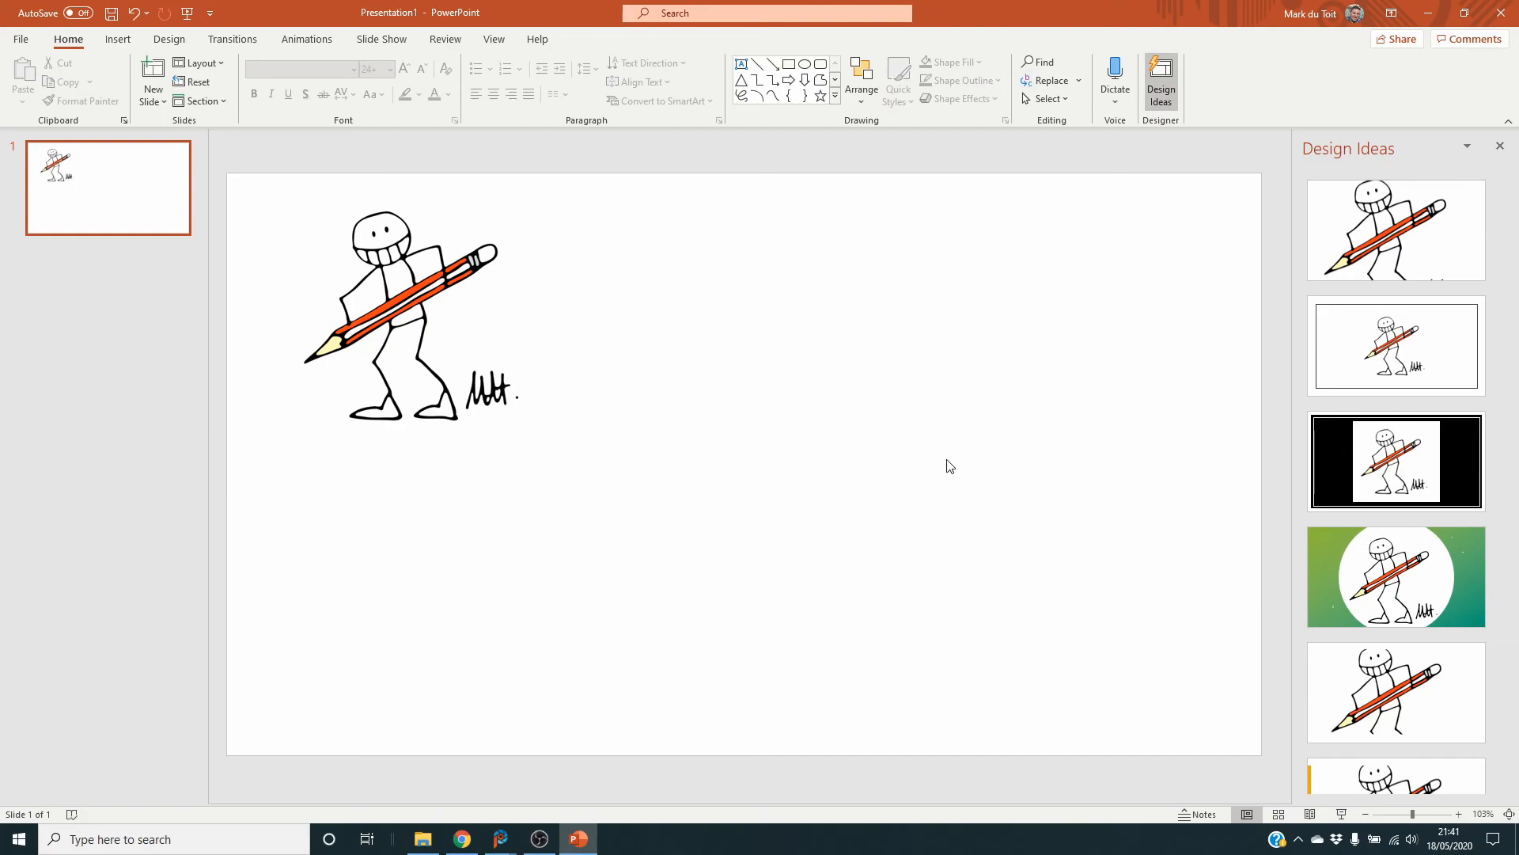
Give the stickman picture a Fly In animation with the From Left direction and play it in the slide show
click(398, 285)
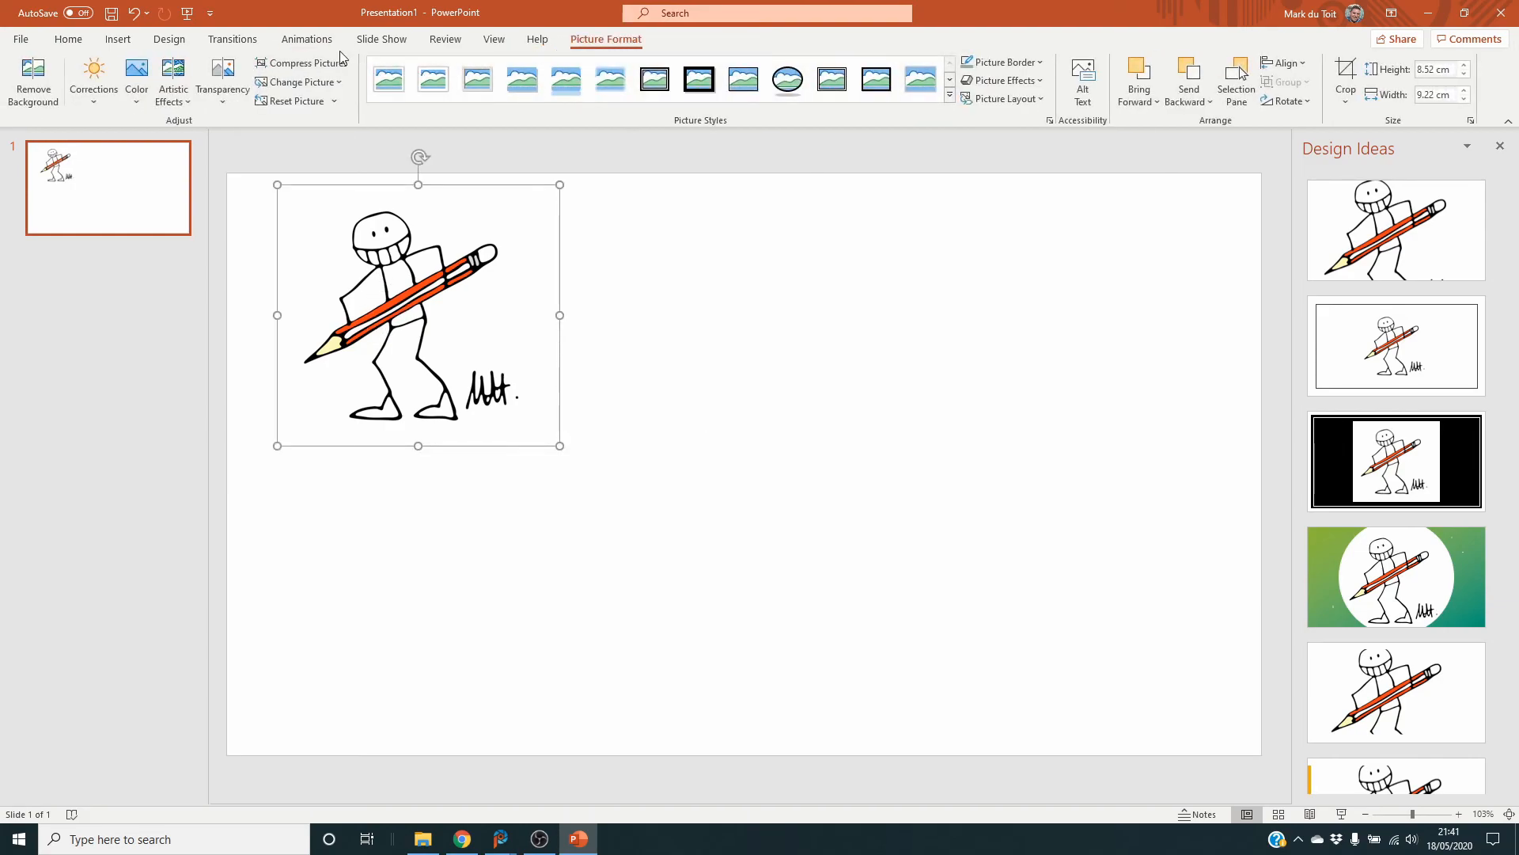
click(307, 40)
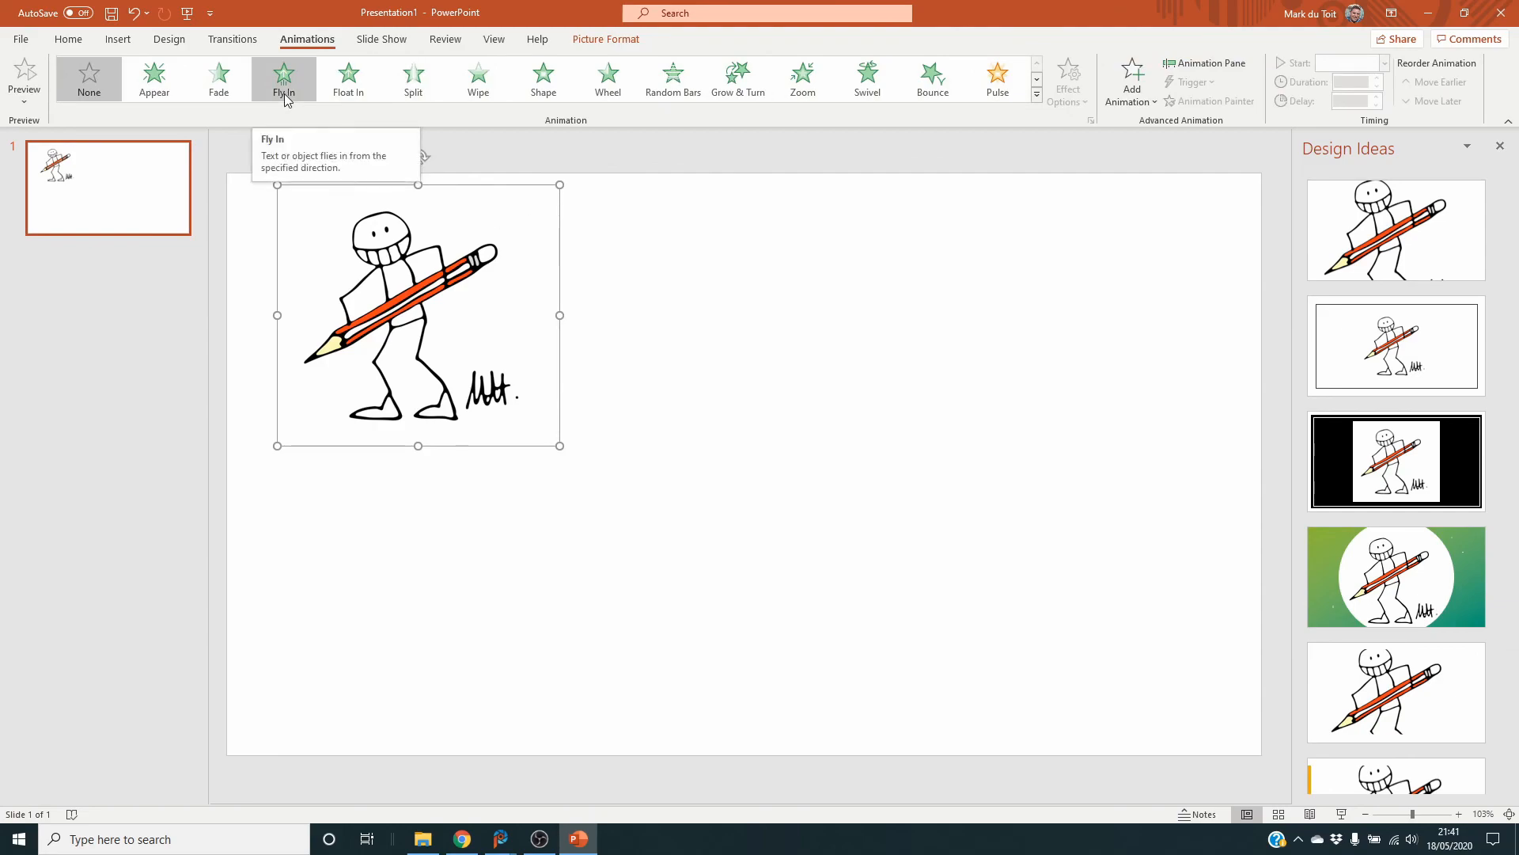
click(305, 79)
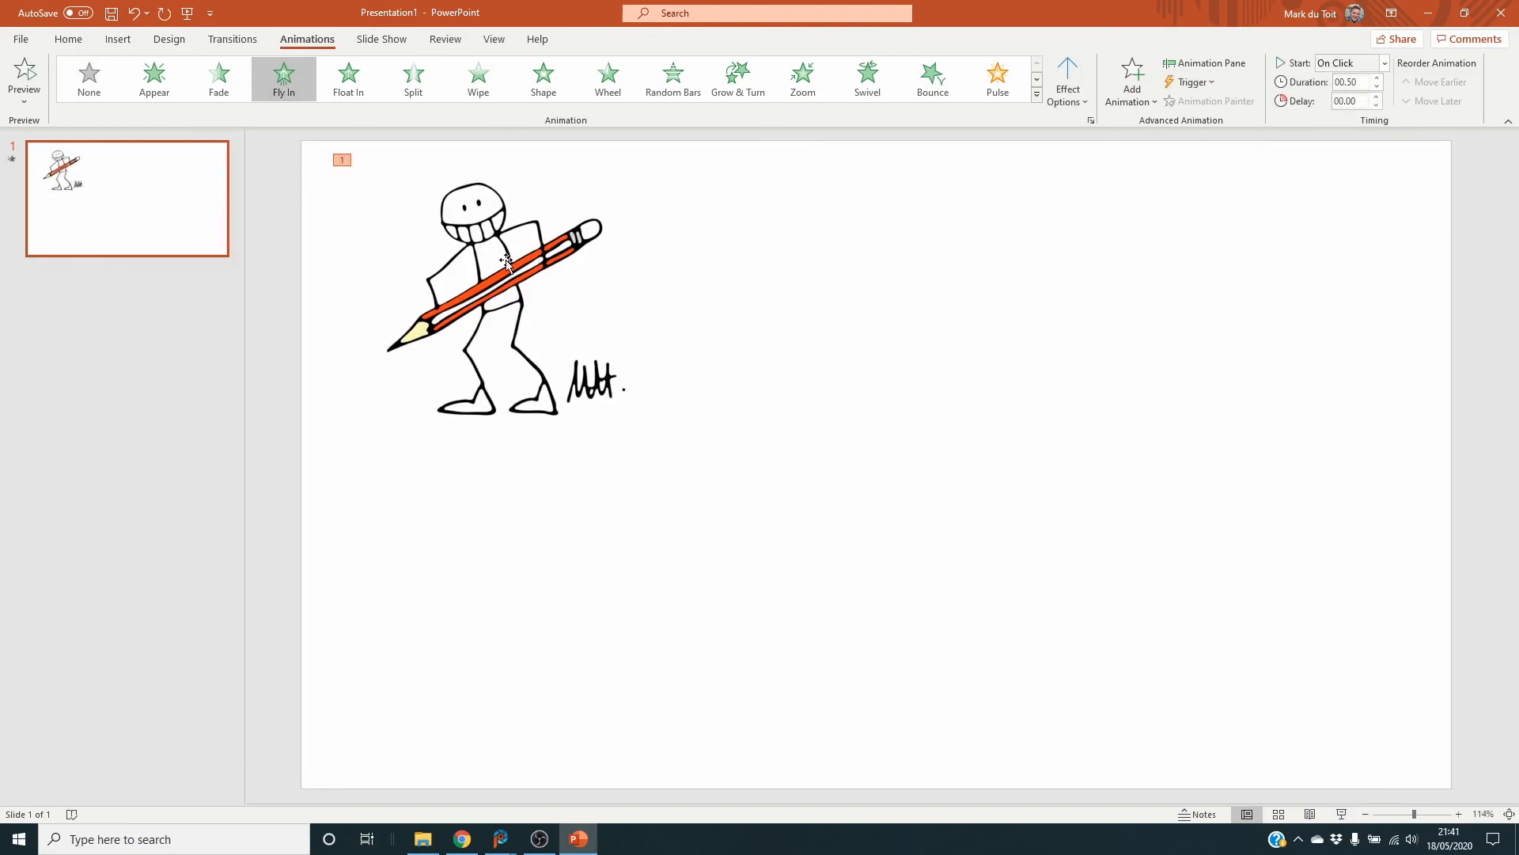
click(1068, 79)
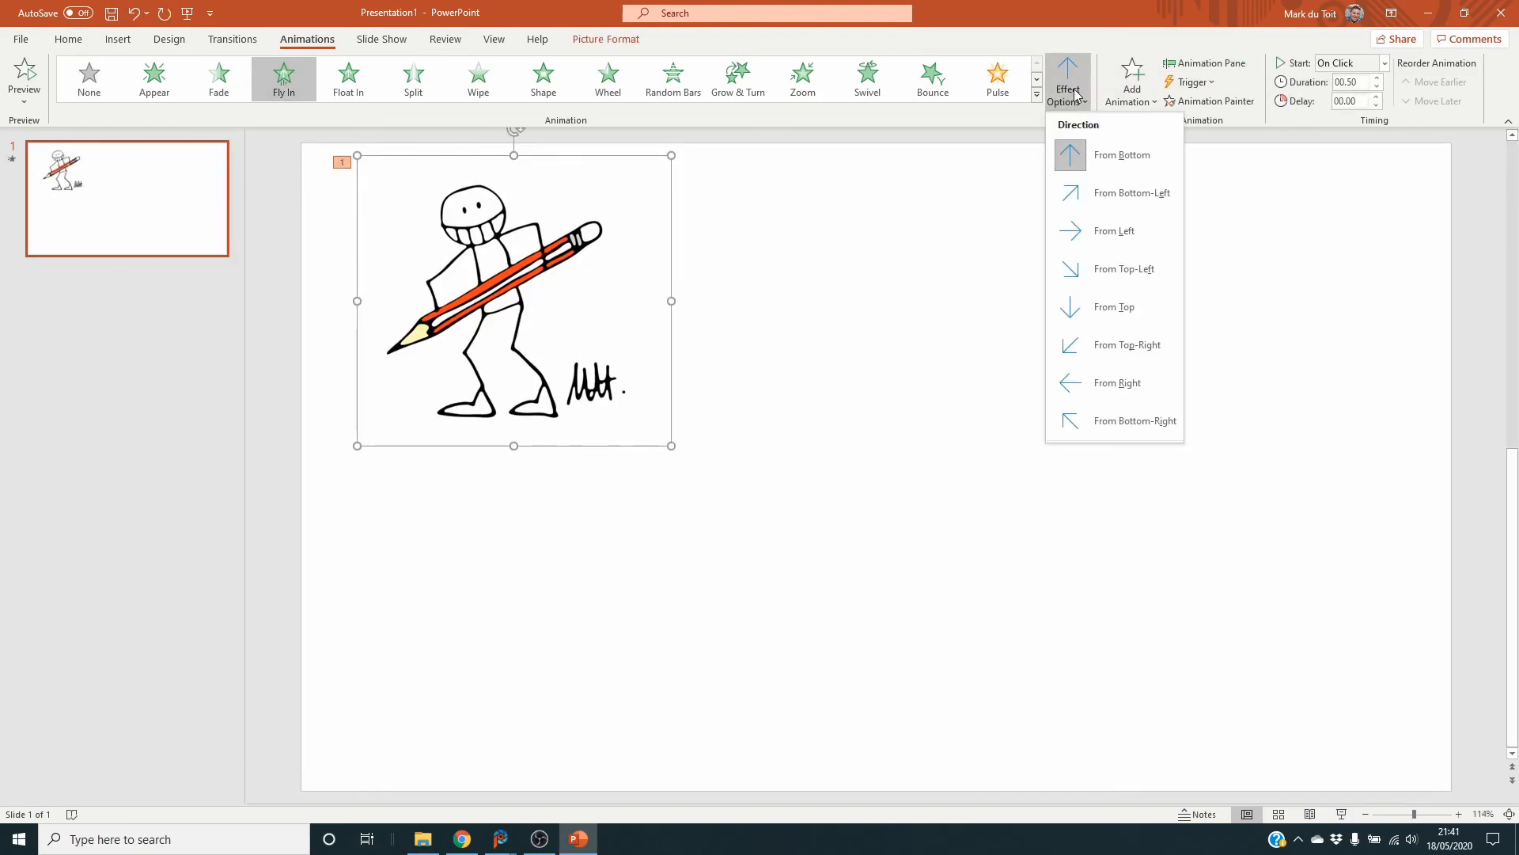
click(1137, 229)
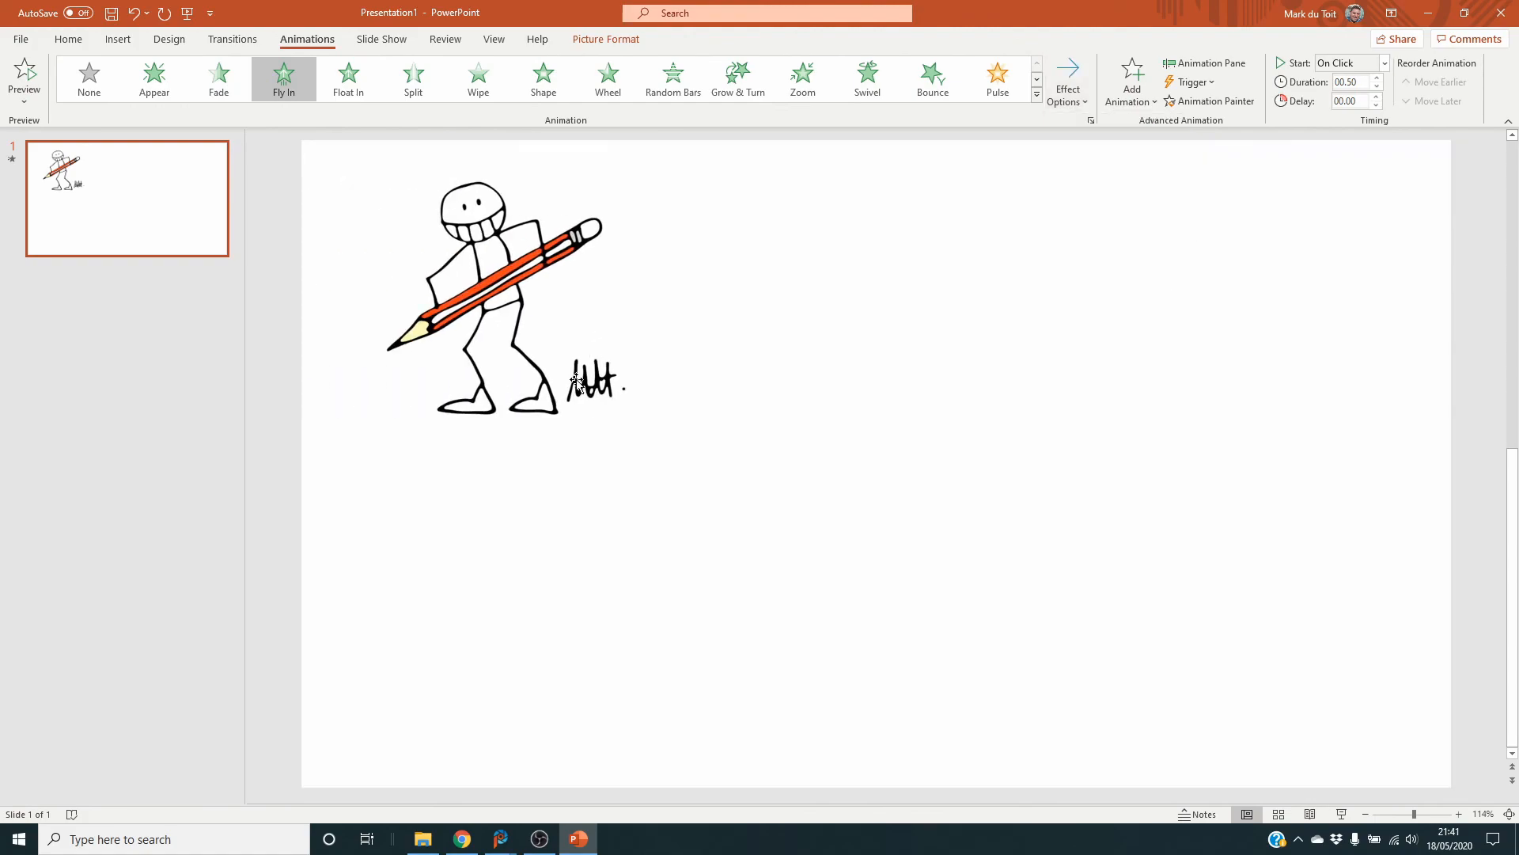
key(F5)
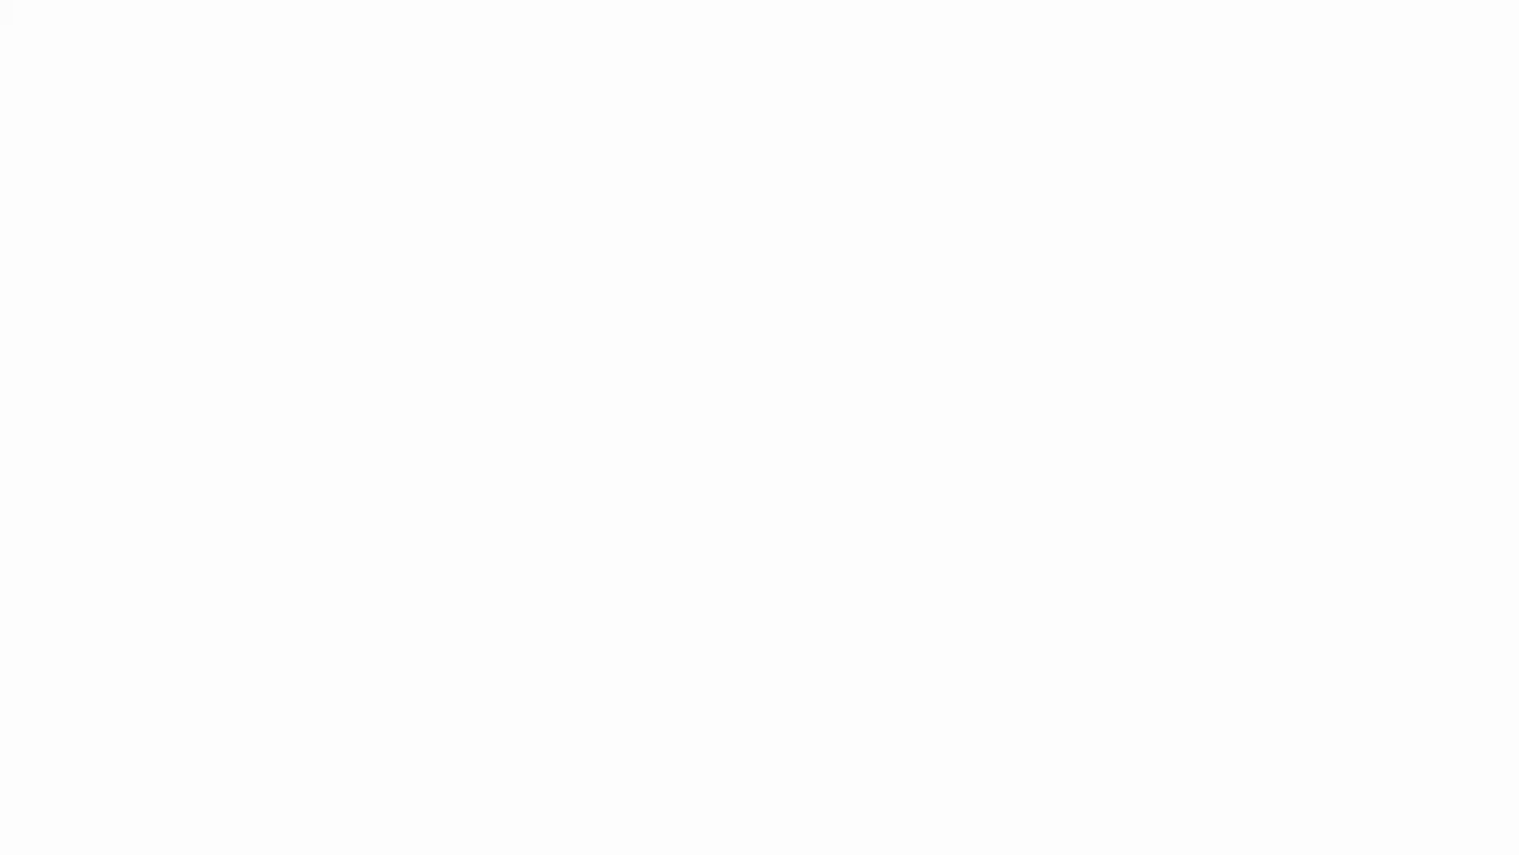
key(space)
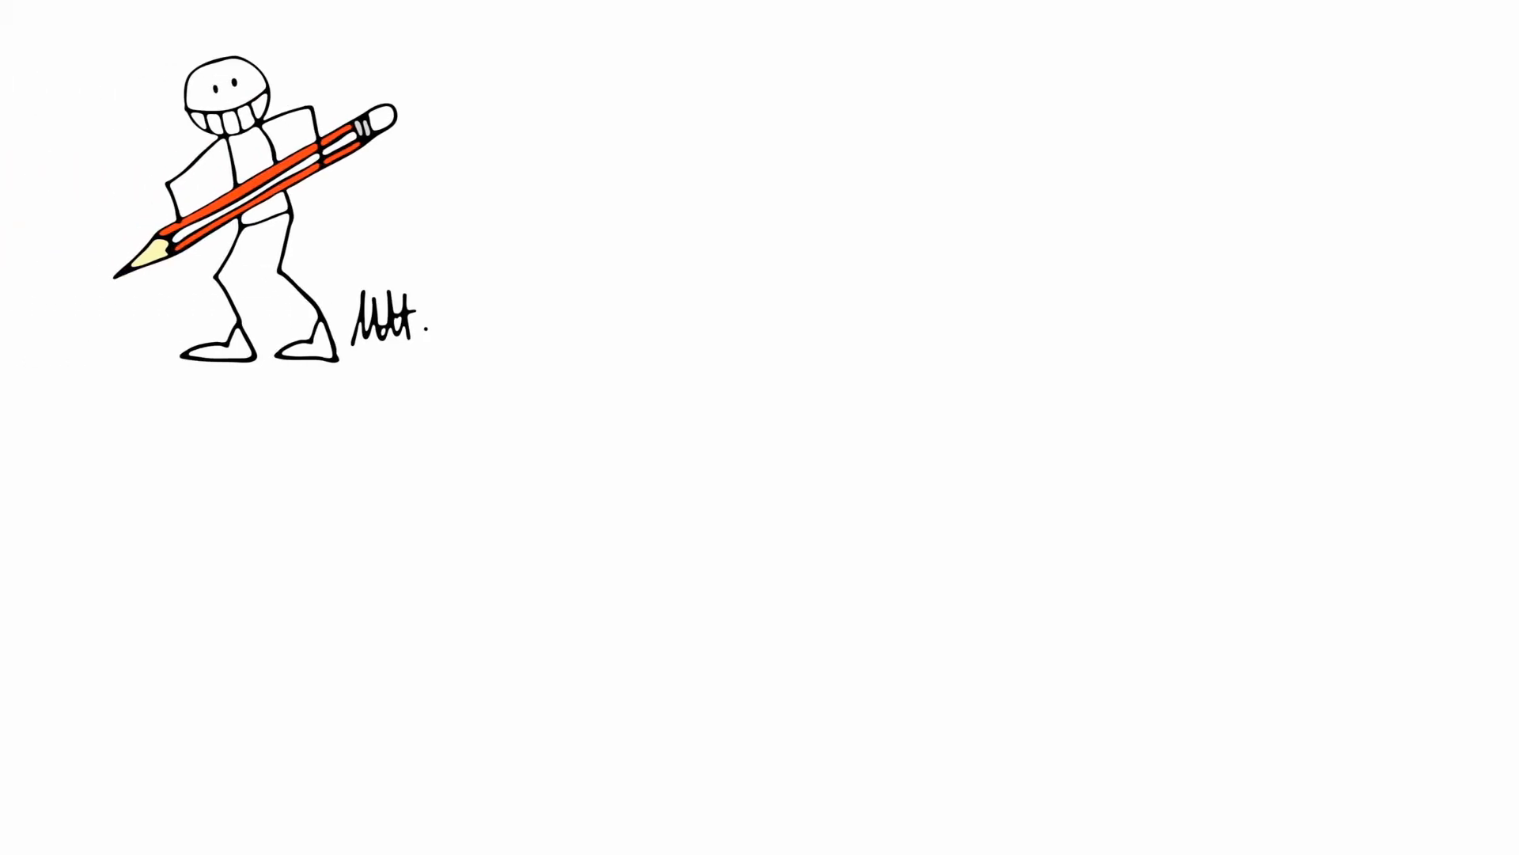